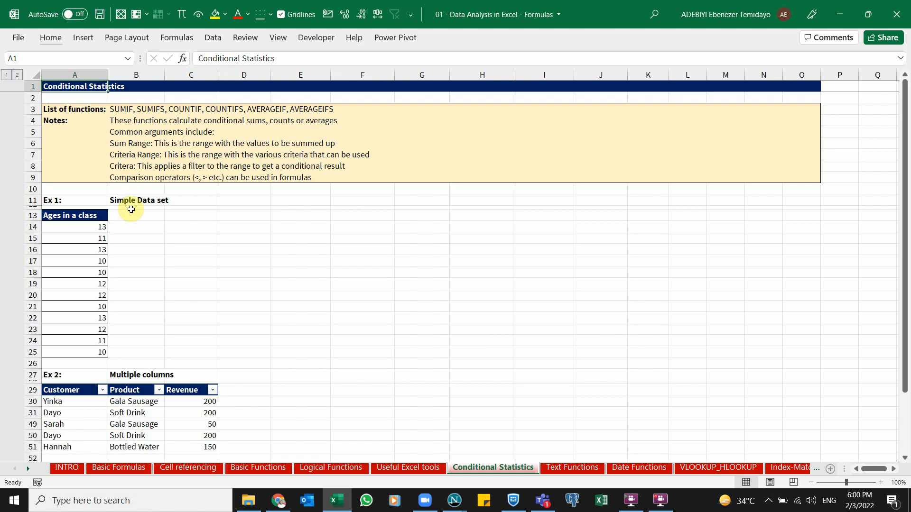
Select the ages in A14:A25 to check their summary values
{"action": "left_click", "coordinate": [115, 244]}
{"action": "left_click", "coordinate": [81, 245]}
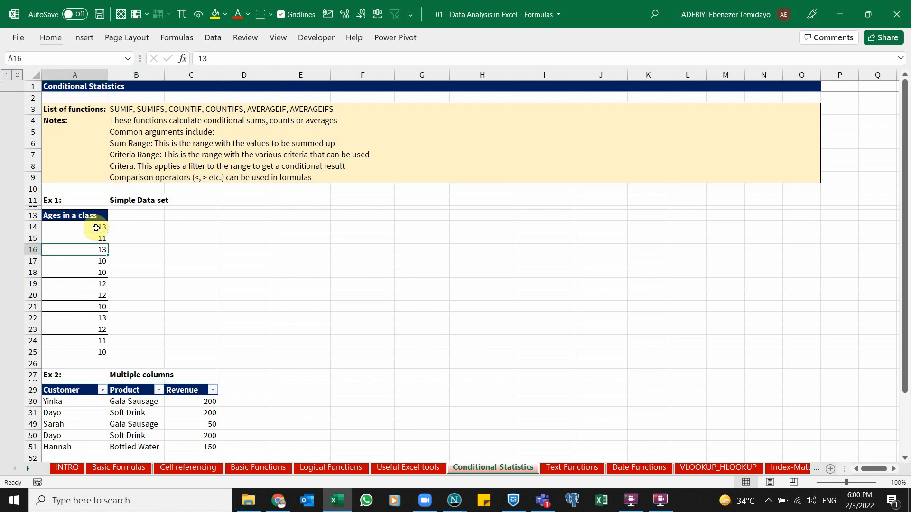
{"action": "left_click_drag", "start_coordinate": [94, 226], "coordinate": [94, 350]}
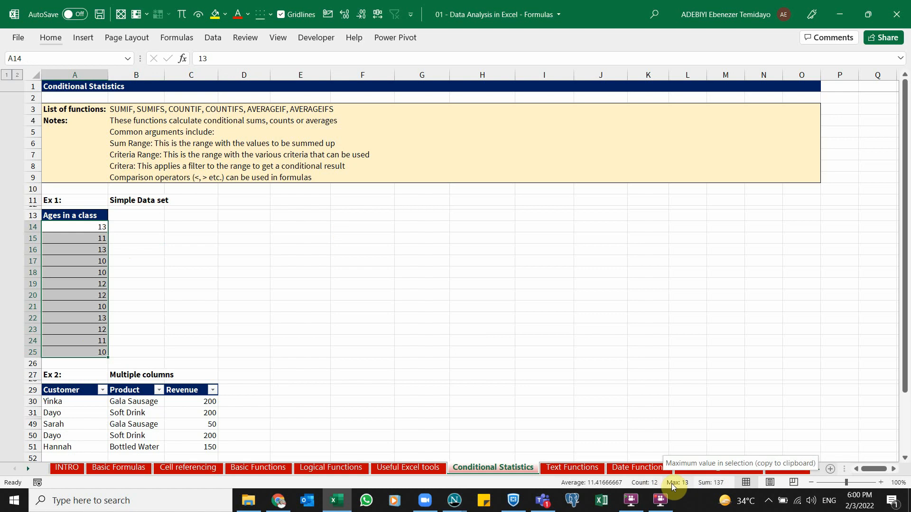
{"action": "left_click", "coordinate": [152, 281]}
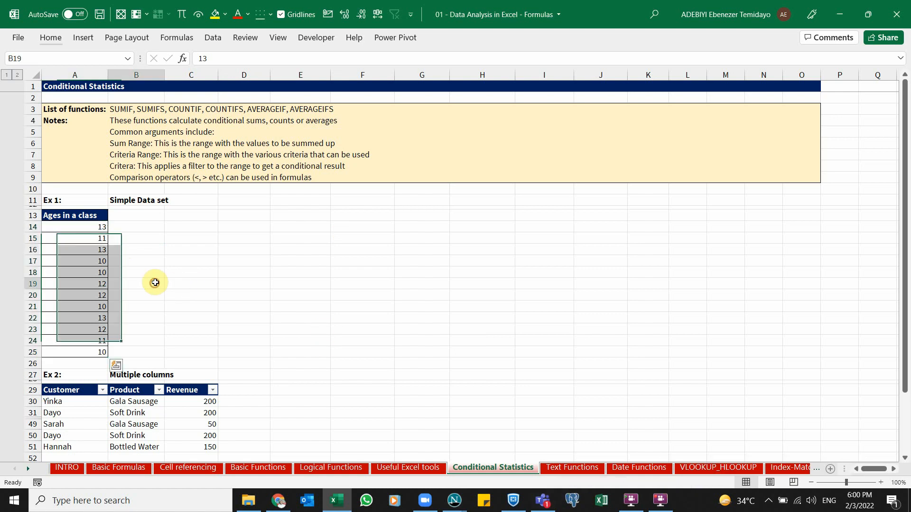
Enter a SUM of the ages A14:A25 in C14, then clear the cell
{"action": "left_click", "coordinate": [184, 229]}
{"action": "type", "text": "=sum"}
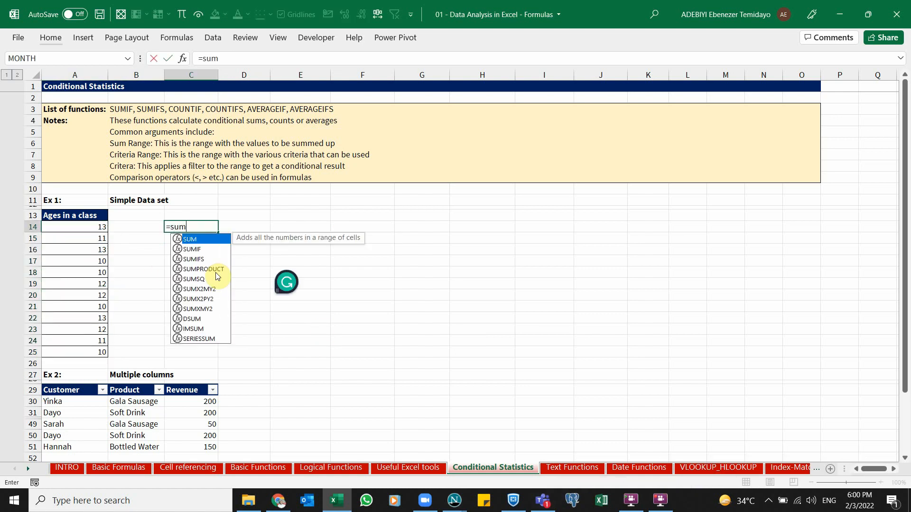
{"action": "key", "text": "Tab"}
{"action": "left_click_drag", "start_coordinate": [100, 227], "coordinate": [98, 356]}
{"action": "key", "text": "ctrl+Return"}
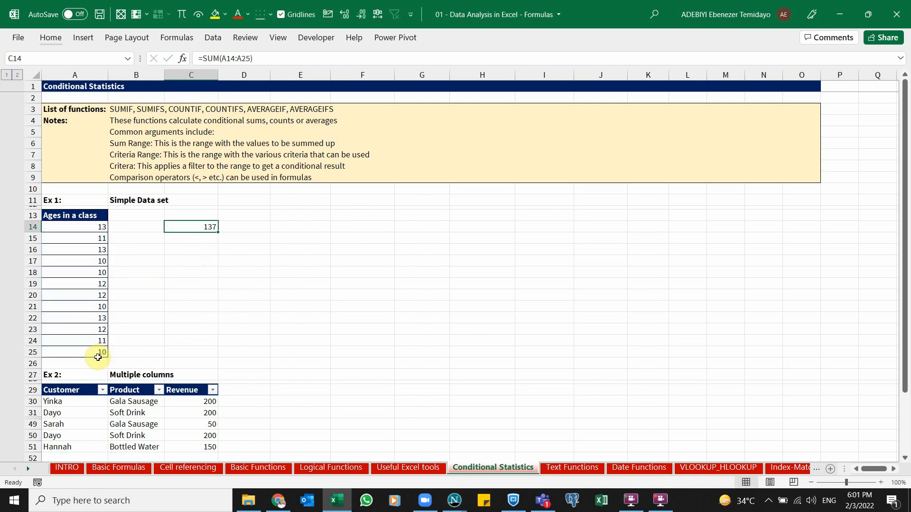
{"action": "key", "text": "Delete"}
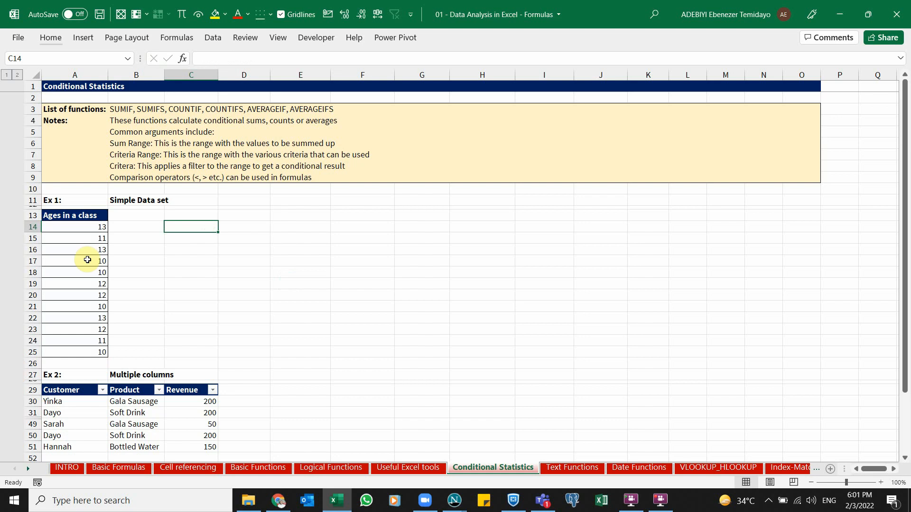
Review the function list and the notes on sum range, criteria range and criteria
{"action": "left_click", "coordinate": [88, 237]}
{"action": "left_click", "coordinate": [83, 269]}
{"action": "left_click", "coordinate": [78, 307]}
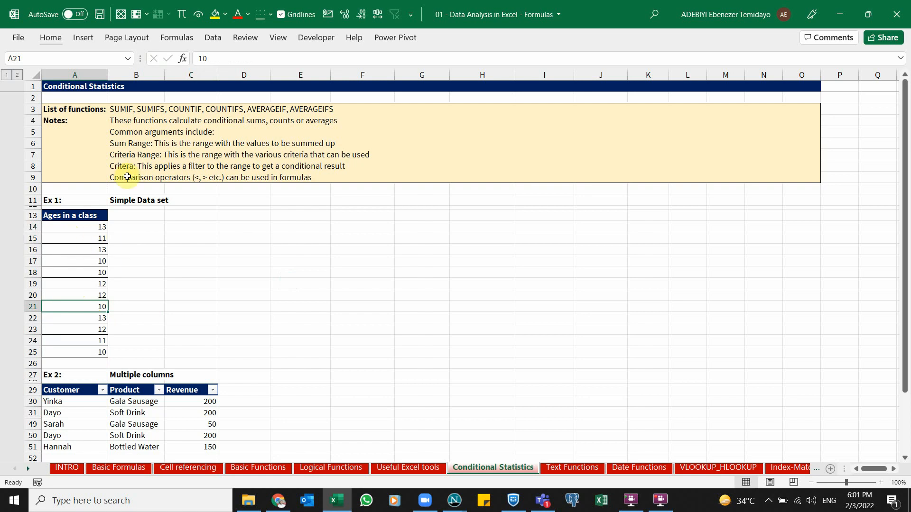
{"action": "left_click", "coordinate": [129, 110]}
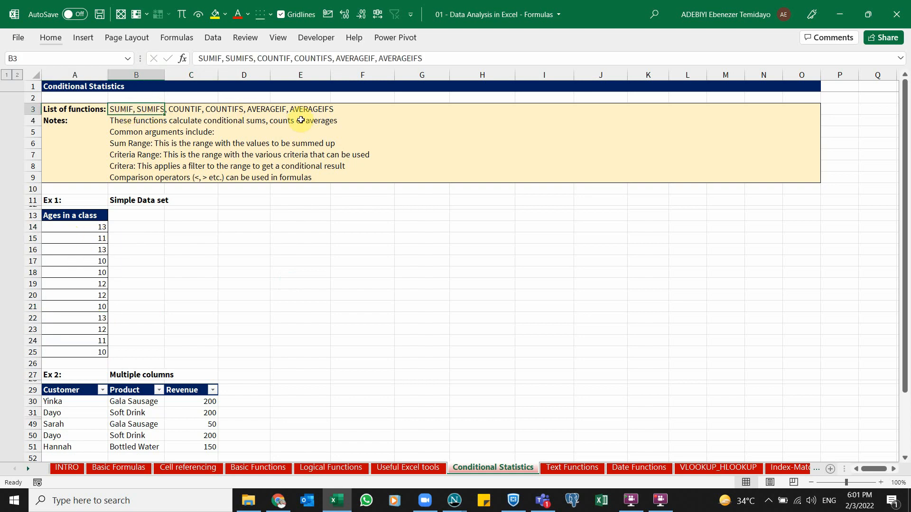
{"action": "left_click", "coordinate": [136, 251]}
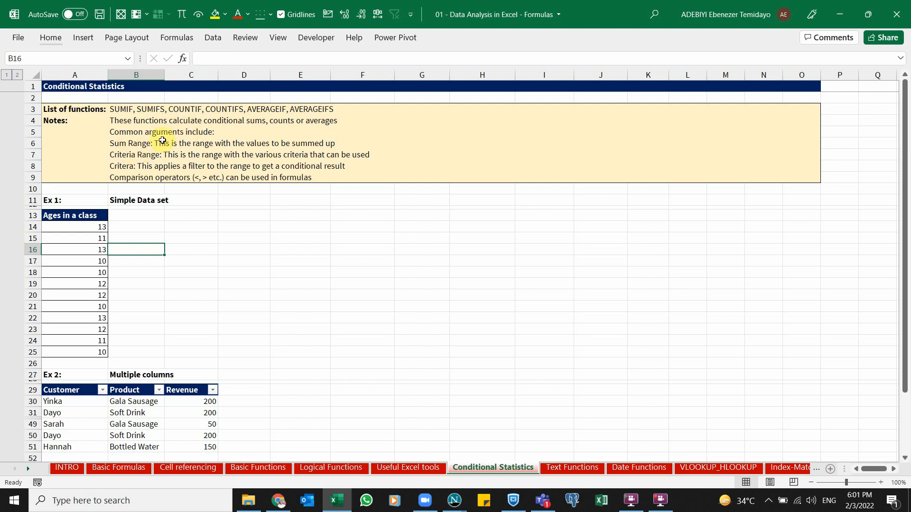
{"action": "left_click", "coordinate": [142, 144]}
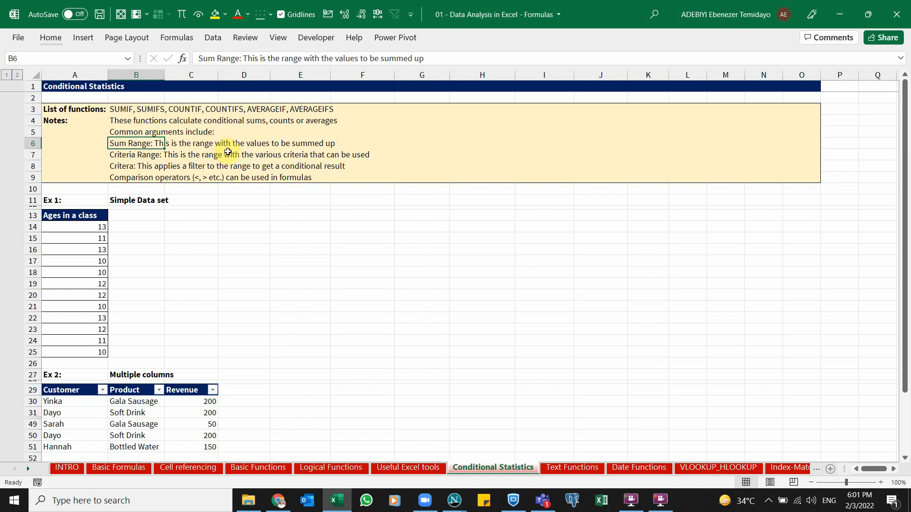
{"action": "left_click", "coordinate": [146, 156]}
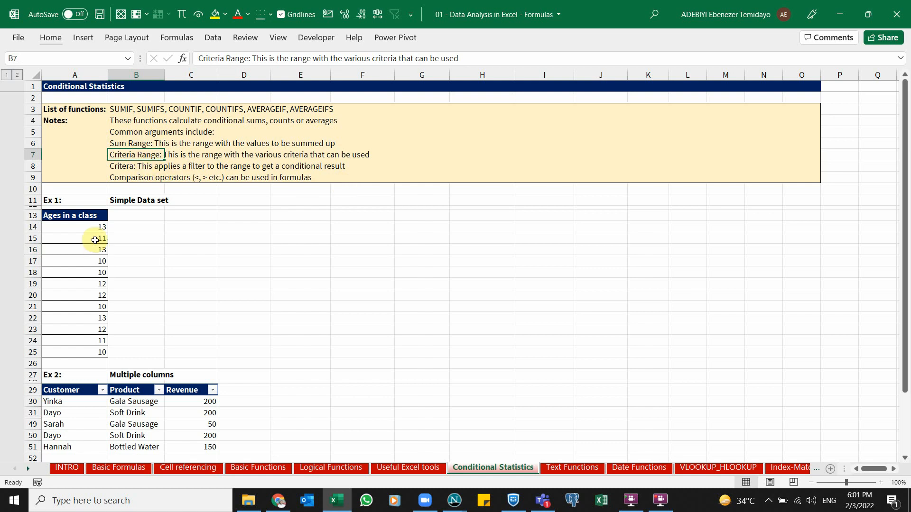
{"action": "left_click", "coordinate": [140, 144]}
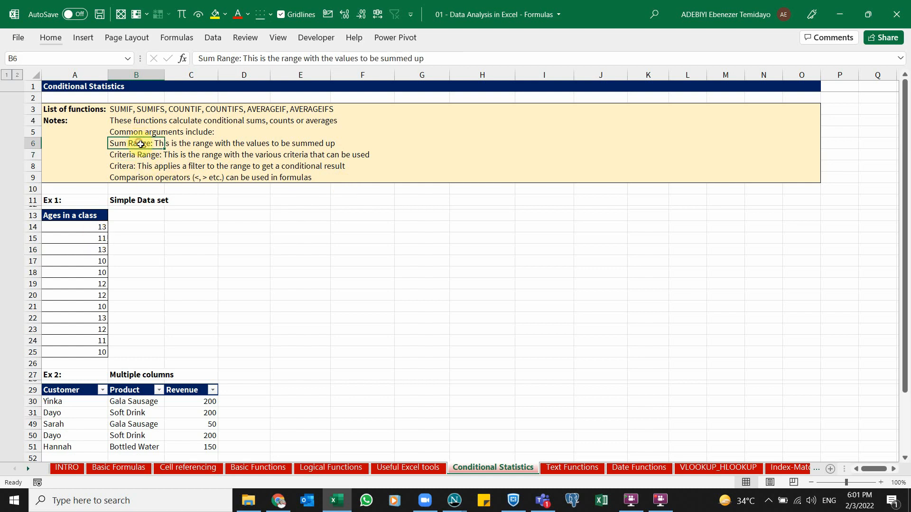
{"action": "left_click", "coordinate": [145, 154]}
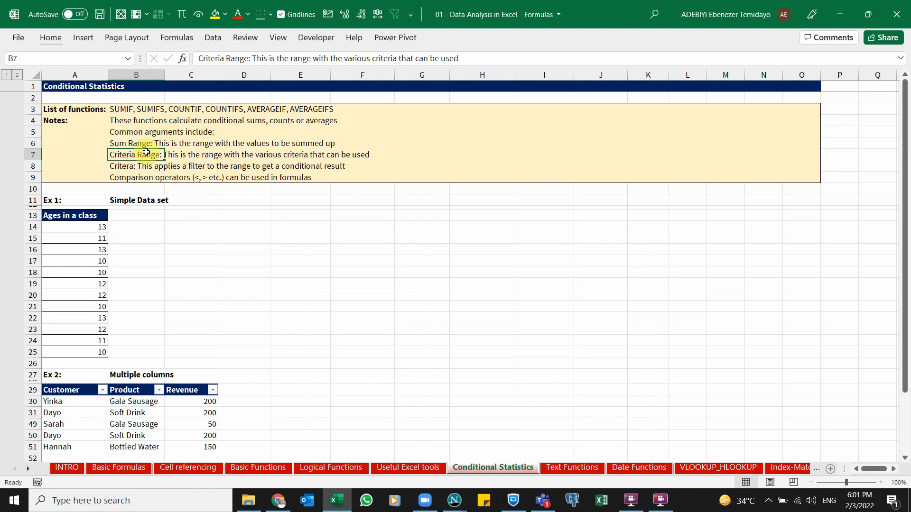
{"action": "left_click", "coordinate": [127, 167]}
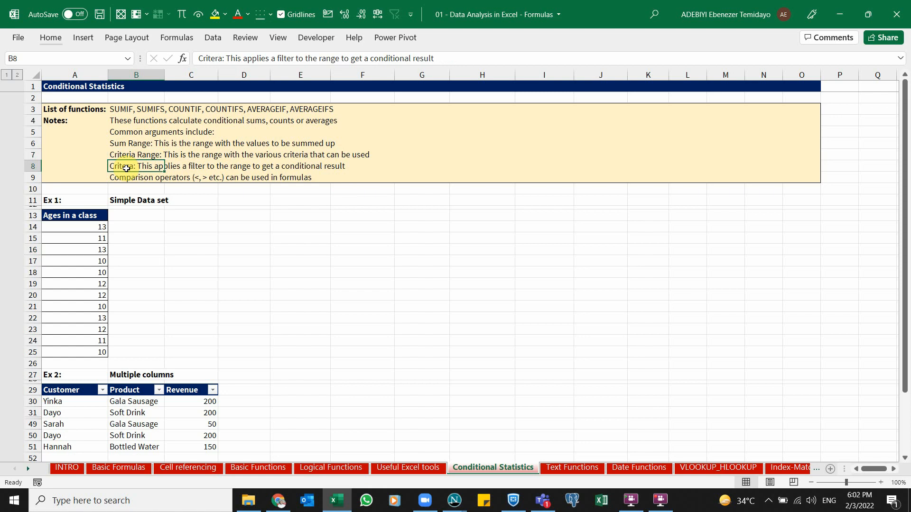
Enter the heading List of Ages in C13
{"action": "left_click", "coordinate": [189, 217]}
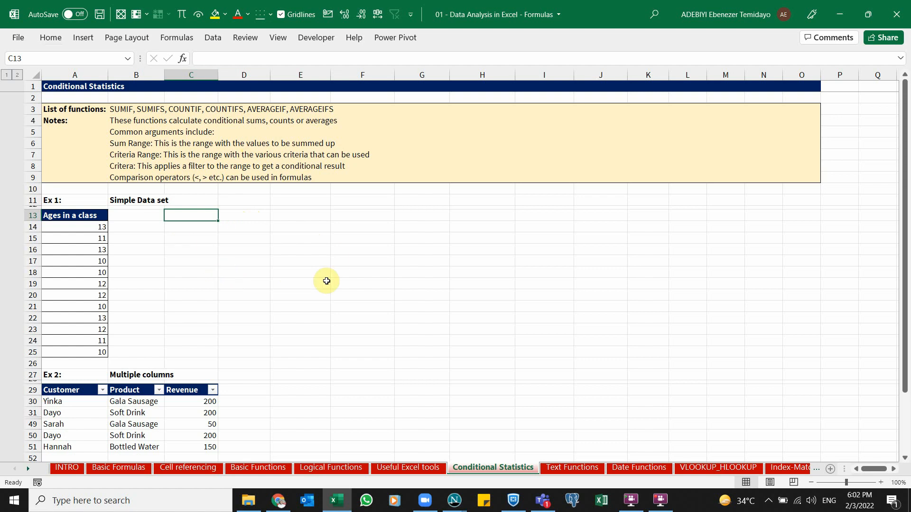
{"action": "type", "text": "Lis"}
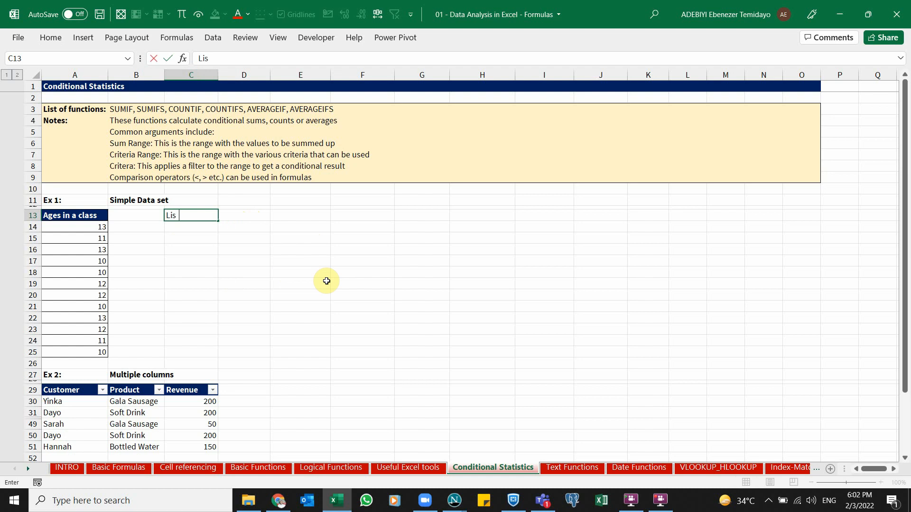
{"action": "type", "text": "t of Agr"}
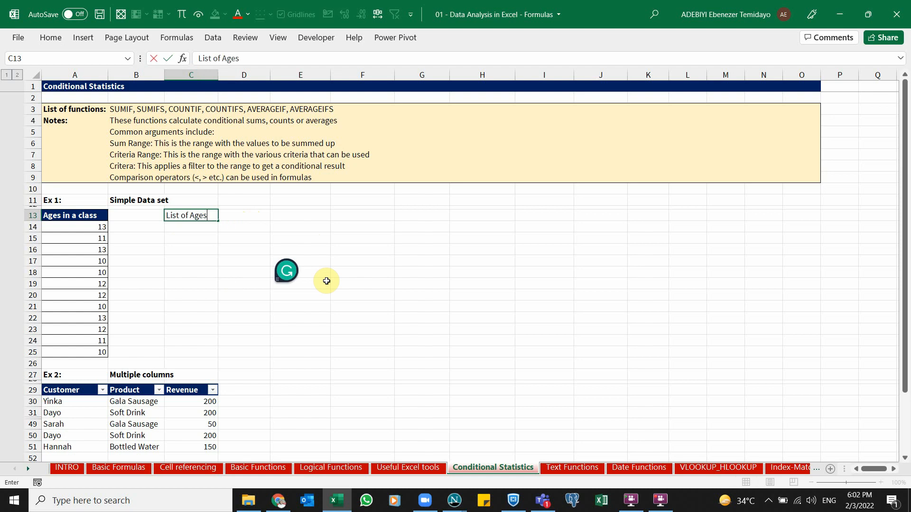
{"action": "type", "text": "s"}
{"action": "key", "text": "Tab"}
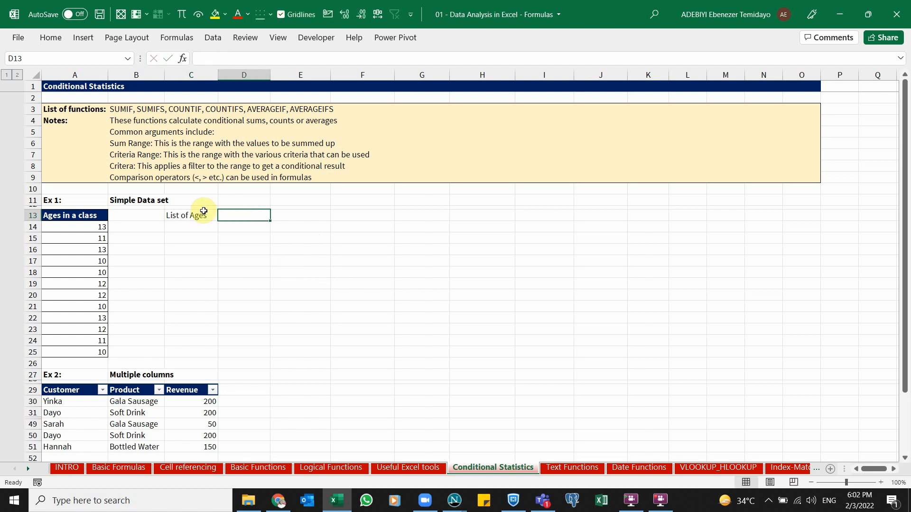
{"action": "left_click_drag", "start_coordinate": [199, 226], "coordinate": [197, 258]}
{"action": "left_click_drag", "start_coordinate": [86, 227], "coordinate": [77, 353]}
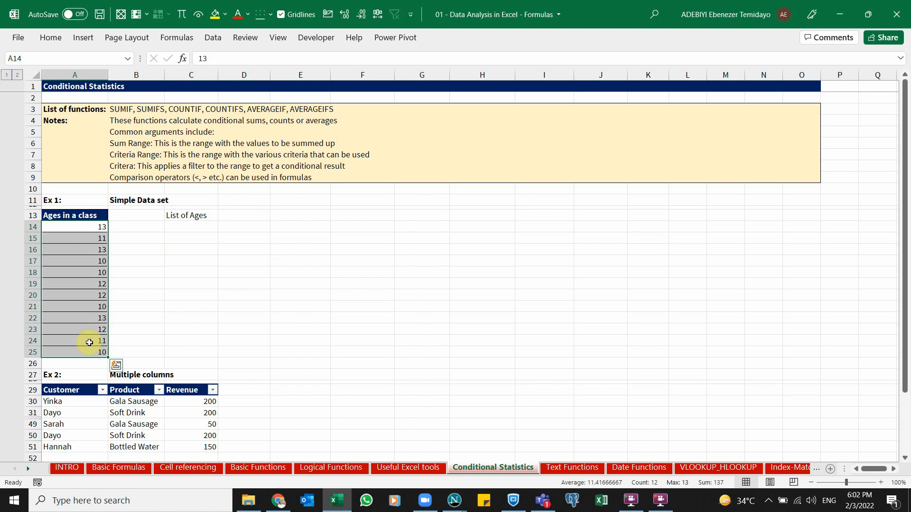
{"action": "left_click_drag", "start_coordinate": [199, 230], "coordinate": [195, 259]}
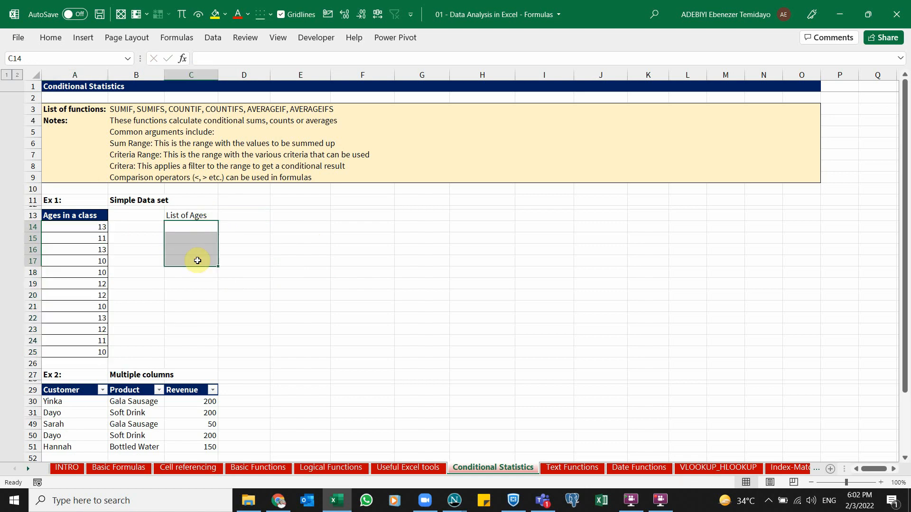
Enter the heading Total Age in D13
{"action": "left_click", "coordinate": [239, 216]}
{"action": "type", "text": "To"}
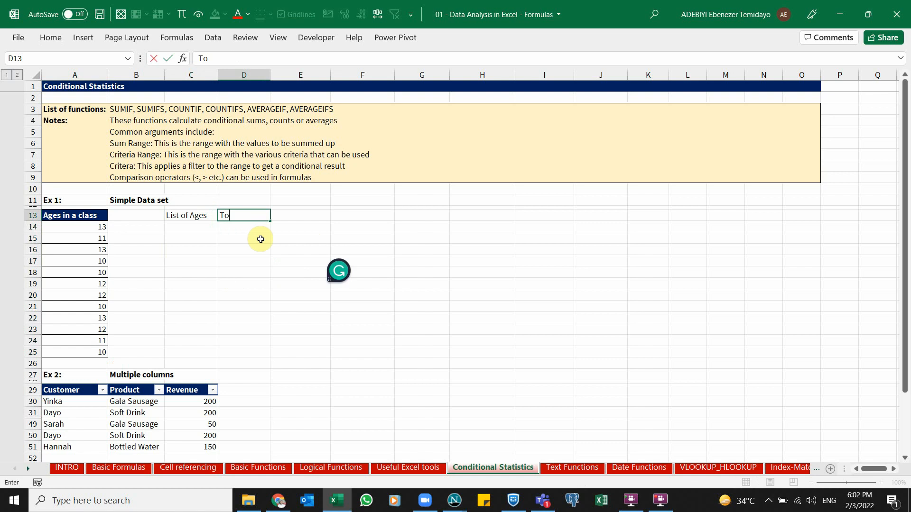
{"action": "type", "text": "tal Age"}
{"action": "key", "text": "Return"}
{"action": "left_click", "coordinate": [193, 228]}
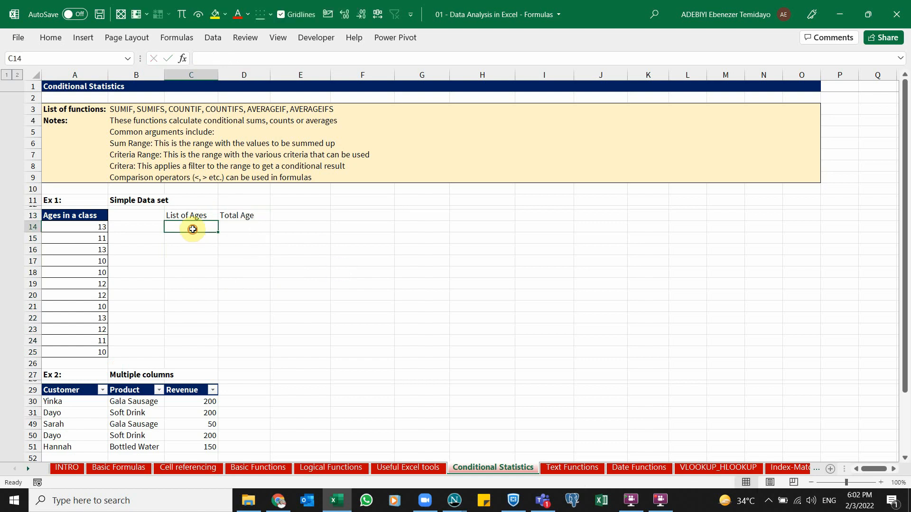
{"action": "left_click", "coordinate": [195, 239]}
{"action": "left_click", "coordinate": [193, 259]}
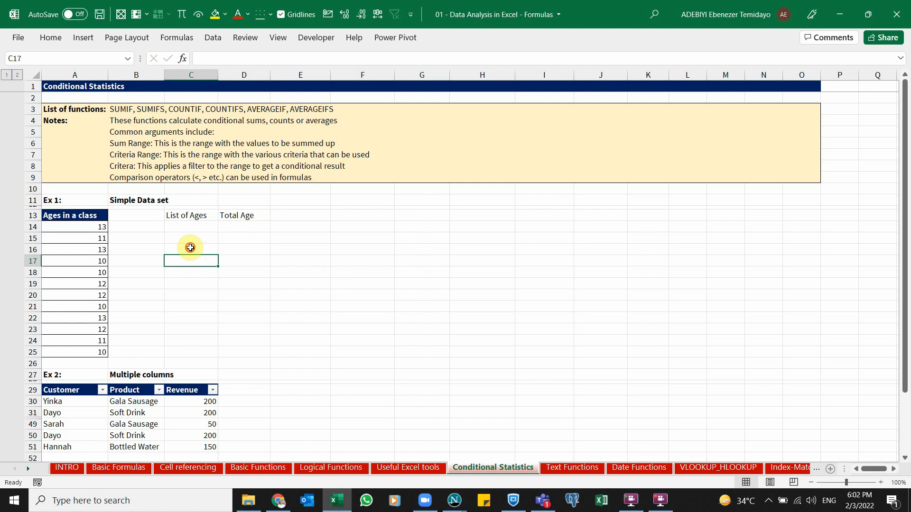
{"action": "left_click", "coordinate": [190, 248]}
{"action": "left_click", "coordinate": [183, 229]}
{"action": "left_click", "coordinate": [193, 240]}
{"action": "left_click", "coordinate": [194, 250]}
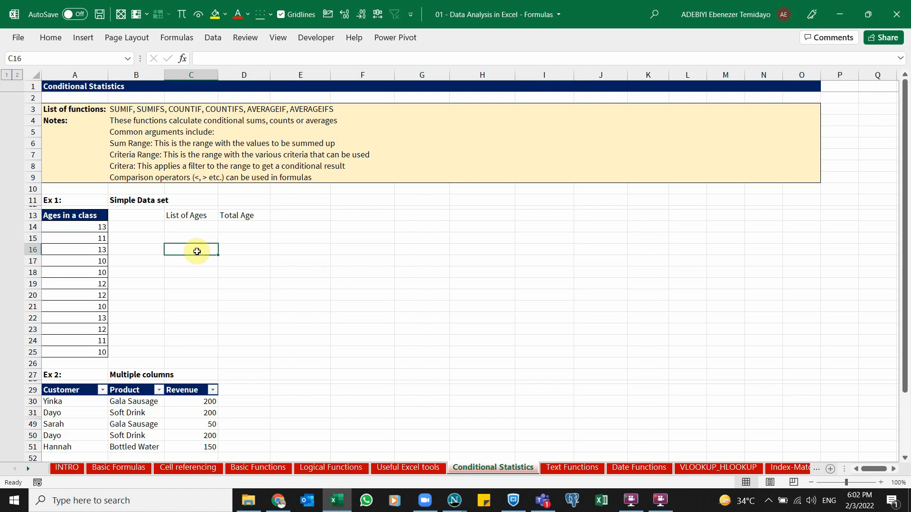
{"action": "left_click", "coordinate": [196, 262]}
Enter the heading Count in E13
{"action": "left_click", "coordinate": [294, 215]}
{"action": "type", "text": "Cunt"}
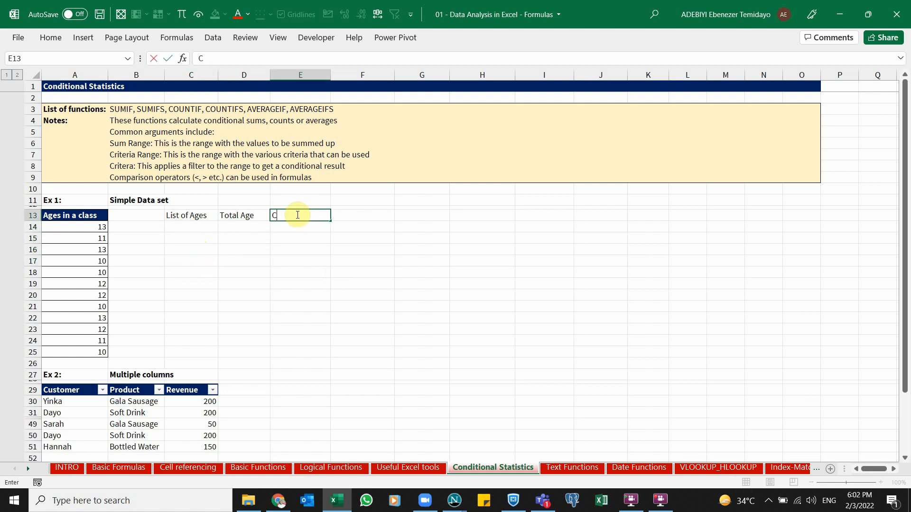
{"action": "key", "text": "BackSpace"}
{"action": "type", "text": "ount"}
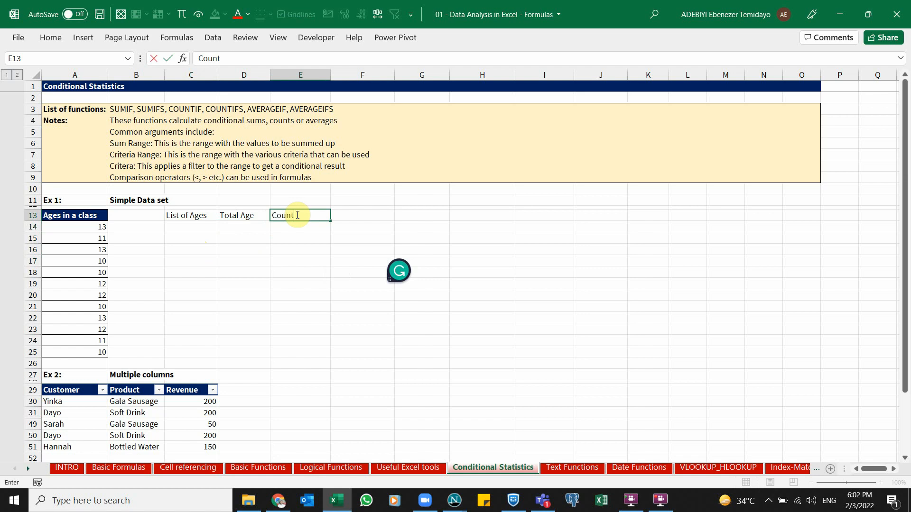
{"action": "key", "text": "Return"}
{"action": "left_click", "coordinate": [201, 216]}
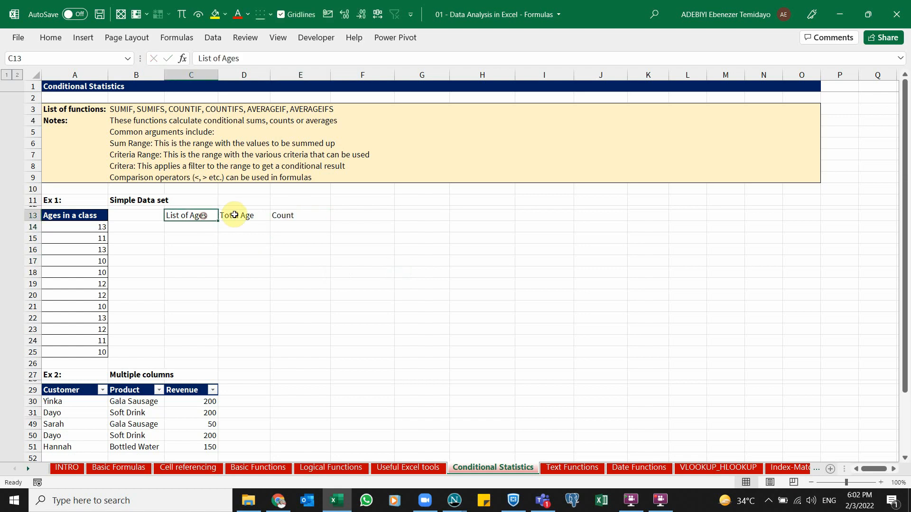
{"action": "left_click", "coordinate": [237, 215]}
{"action": "left_click", "coordinate": [298, 216]}
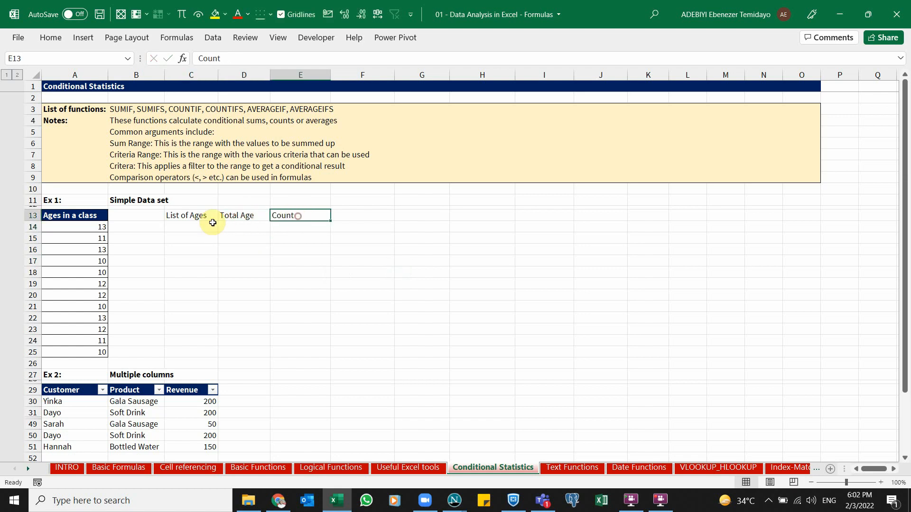
{"action": "left_click", "coordinate": [78, 215]}
{"action": "left_click", "coordinate": [82, 232]}
{"action": "left_click", "coordinate": [73, 216]}
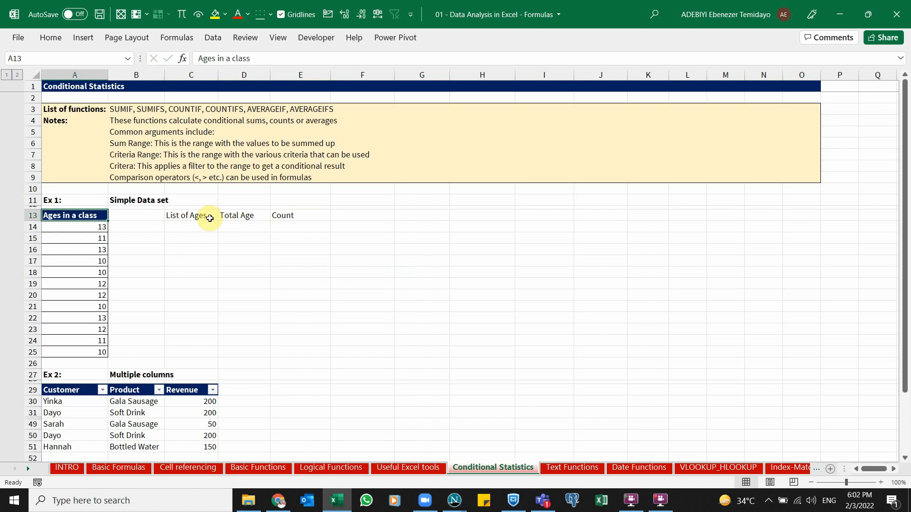
Make the headings C13:E13 bold and fill them with dark blue
{"action": "left_click_drag", "start_coordinate": [197, 216], "coordinate": [289, 213]}
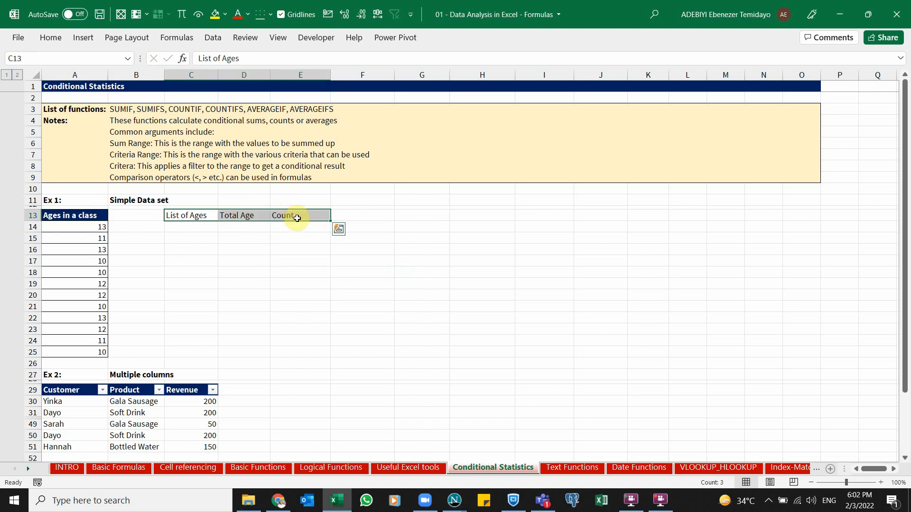
{"action": "key", "text": "ctrl+b"}
{"action": "left_click", "coordinate": [52, 37]}
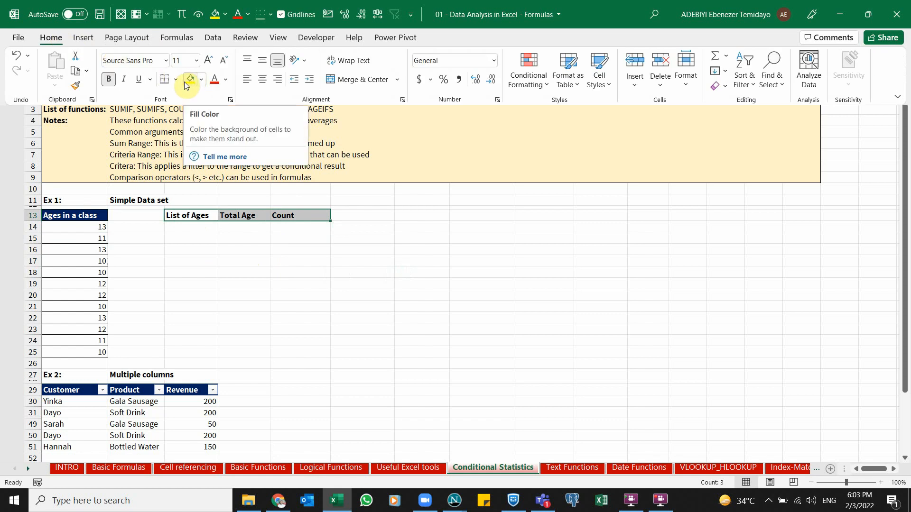
{"action": "left_click", "coordinate": [201, 82]}
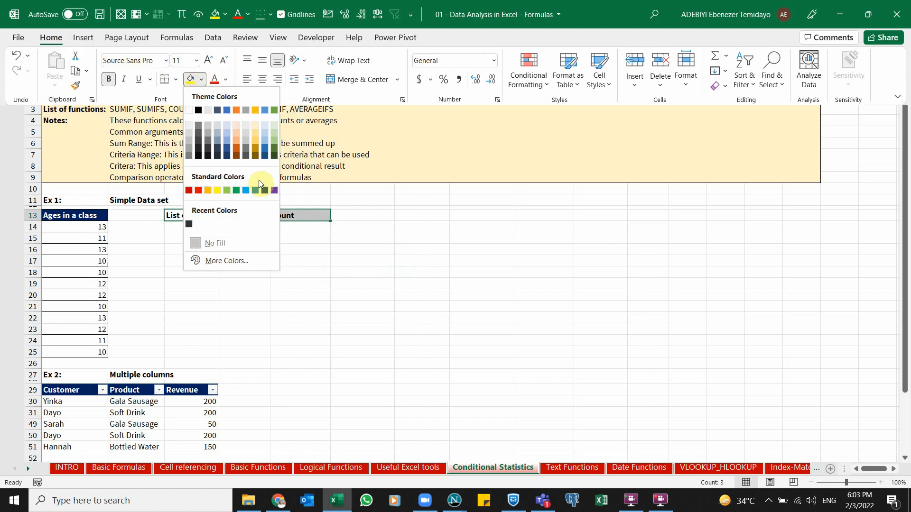
{"action": "left_click", "coordinate": [265, 190]}
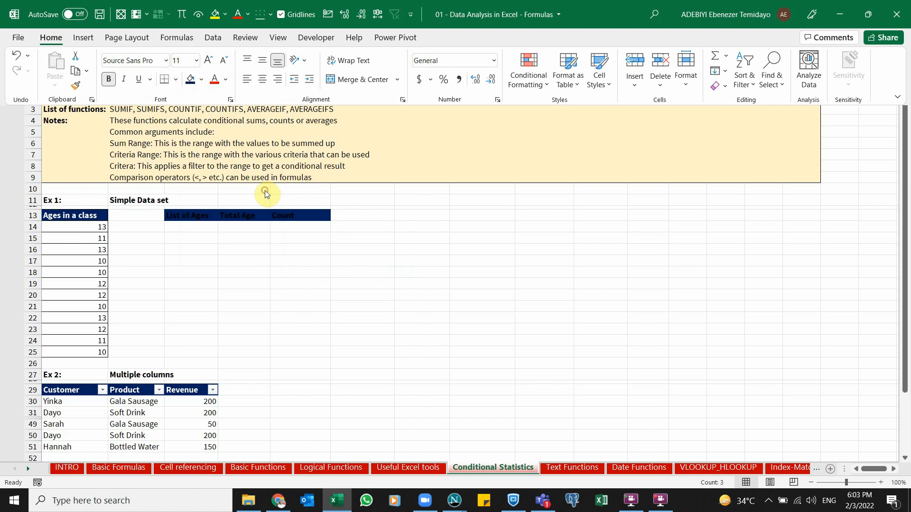
Set the font colour of the headings C13:E13 to white
{"action": "left_click", "coordinate": [226, 80]}
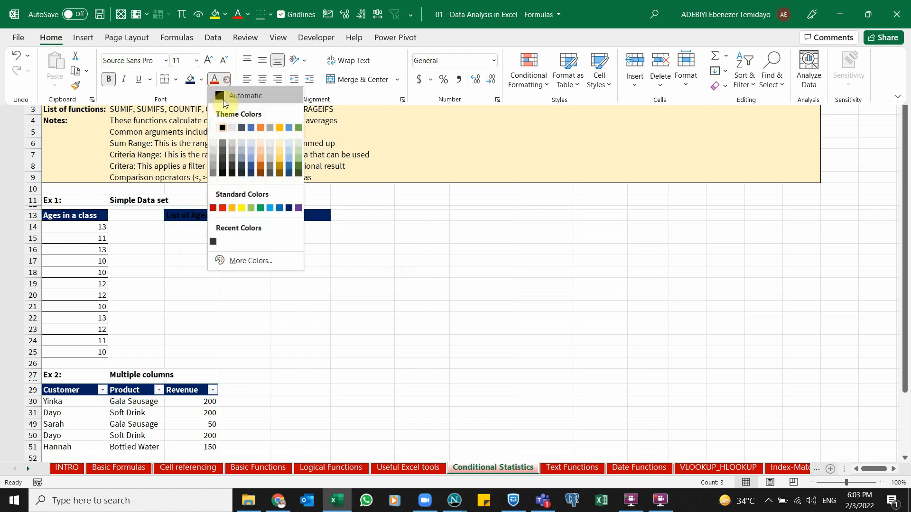
{"action": "left_click", "coordinate": [216, 127]}
{"action": "left_click", "coordinate": [216, 258]}
{"action": "left_click", "coordinate": [175, 227]}
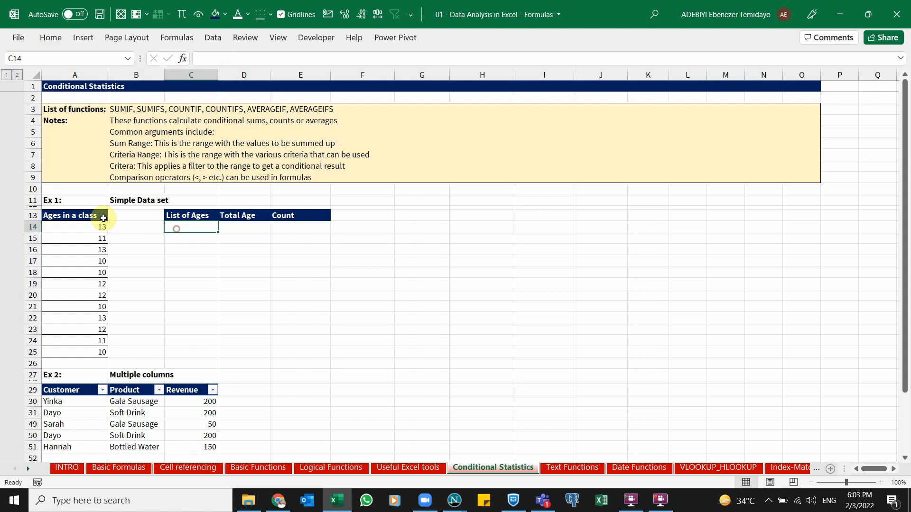
Copy the ages column A13:A25 and paste it into G13 as a helper list
{"action": "left_click", "coordinate": [100, 217]}
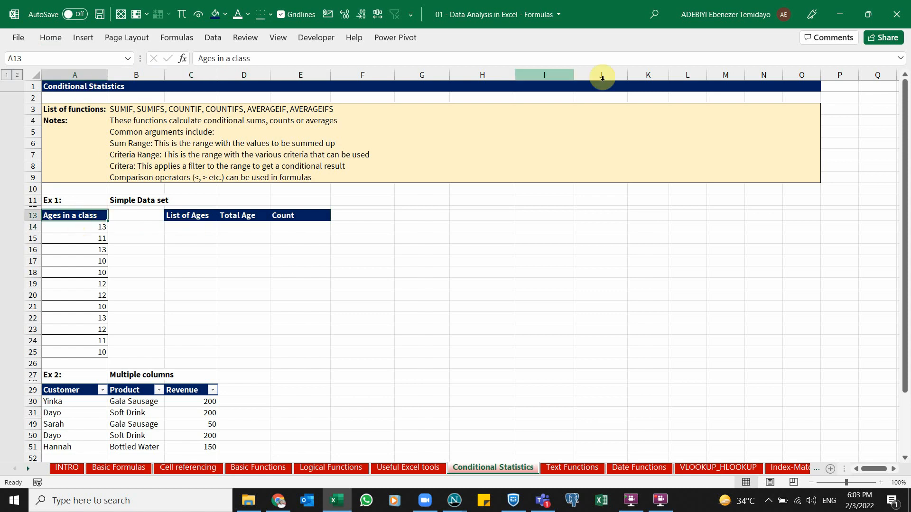
{"action": "left_click", "coordinate": [194, 227]}
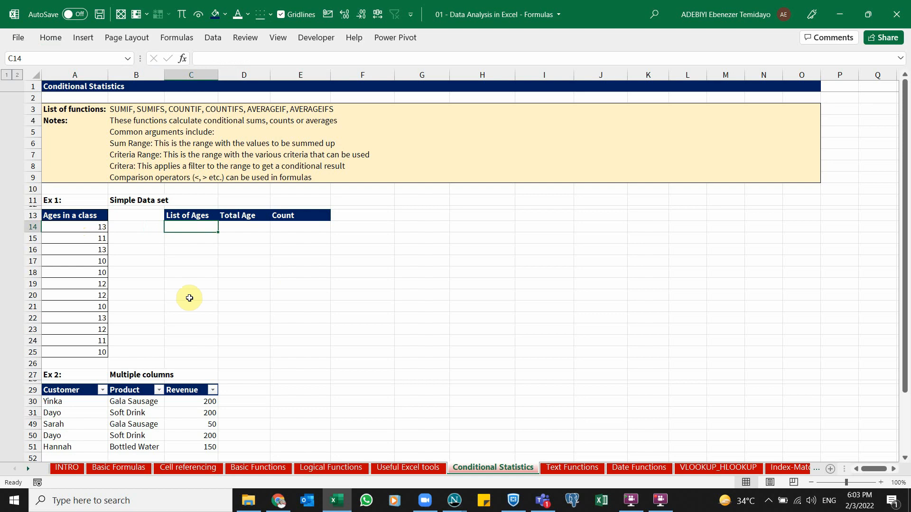
{"action": "left_click", "coordinate": [73, 217]}
{"action": "key", "text": "ctrl+shift+Down"}
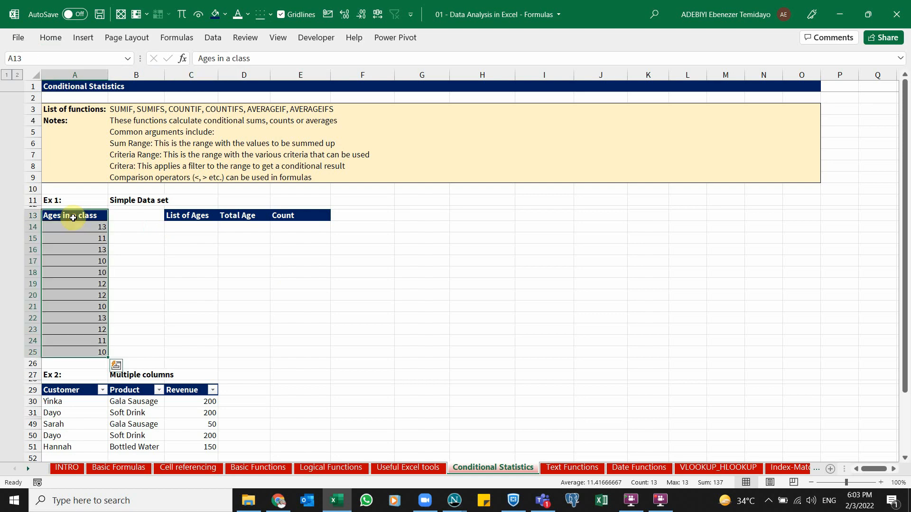
{"action": "key", "text": "ctrl+c"}
{"action": "left_click", "coordinate": [434, 226]}
{"action": "left_click", "coordinate": [434, 219]}
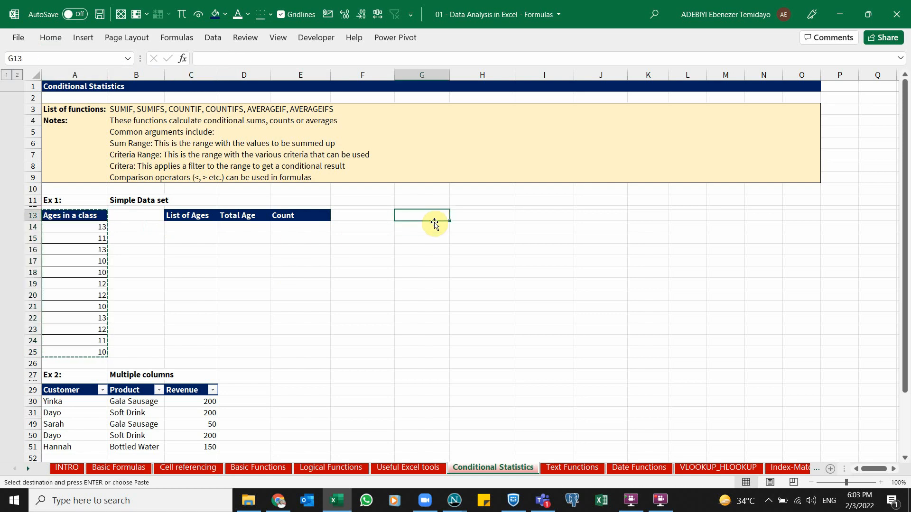
{"action": "key", "text": "Return"}
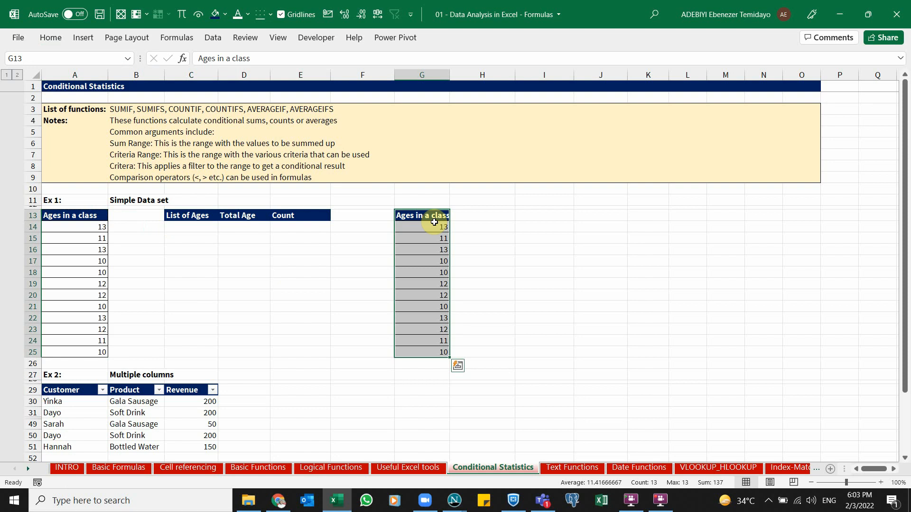
Remove duplicate values from the helper ages list in column G, keeping its header
{"action": "left_click", "coordinate": [213, 37]}
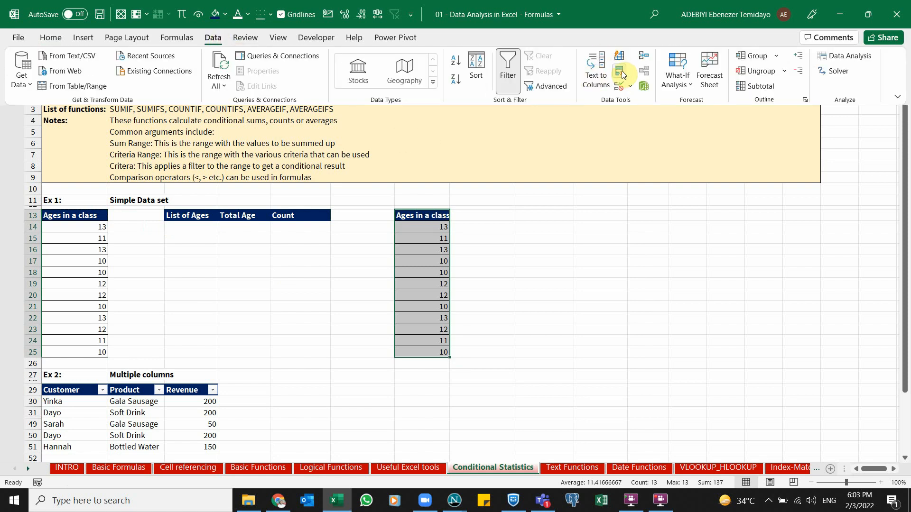
{"action": "key", "text": "Escape"}
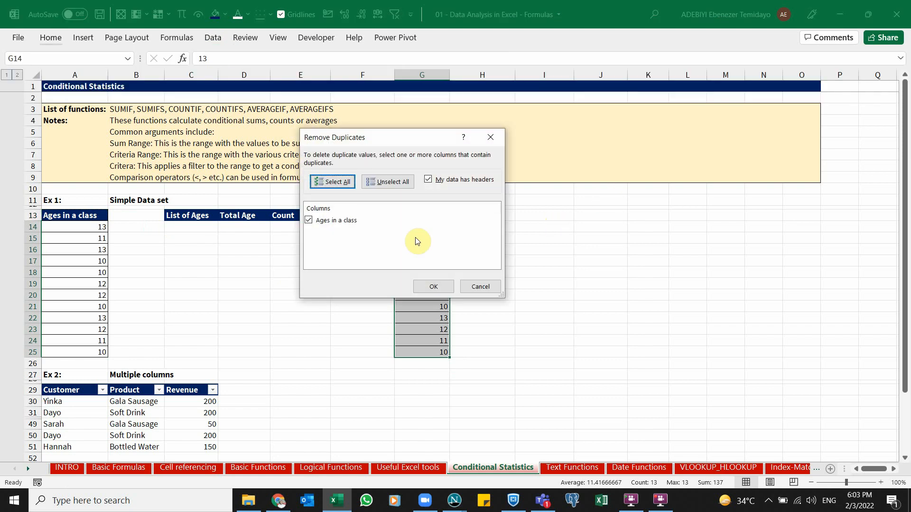
{"action": "left_click", "coordinate": [434, 287]}
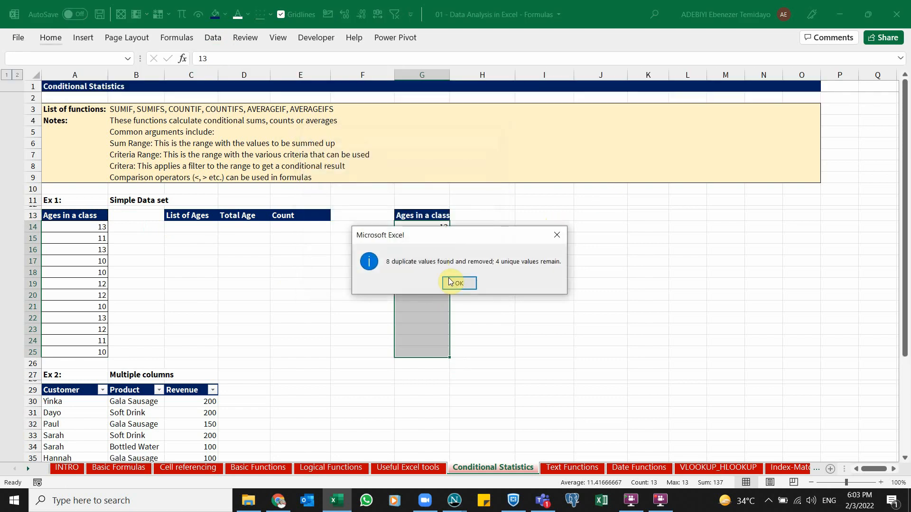
{"action": "left_click", "coordinate": [455, 283]}
Try pasting the unique ages from G14:G17 into C14:C17, and undo the paste
{"action": "left_click", "coordinate": [435, 238]}
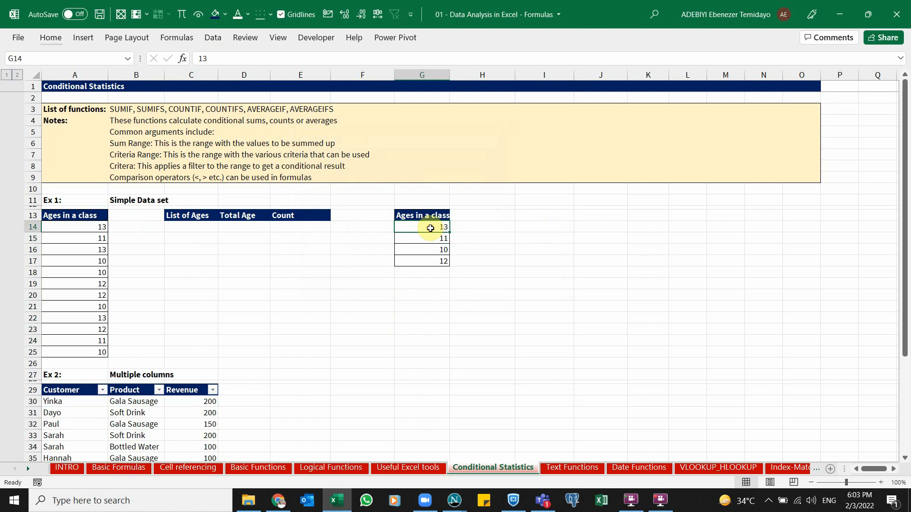
{"action": "left_click_drag", "start_coordinate": [431, 227], "coordinate": [433, 261]}
{"action": "key", "text": "ctrl+c"}
{"action": "left_click", "coordinate": [196, 228]}
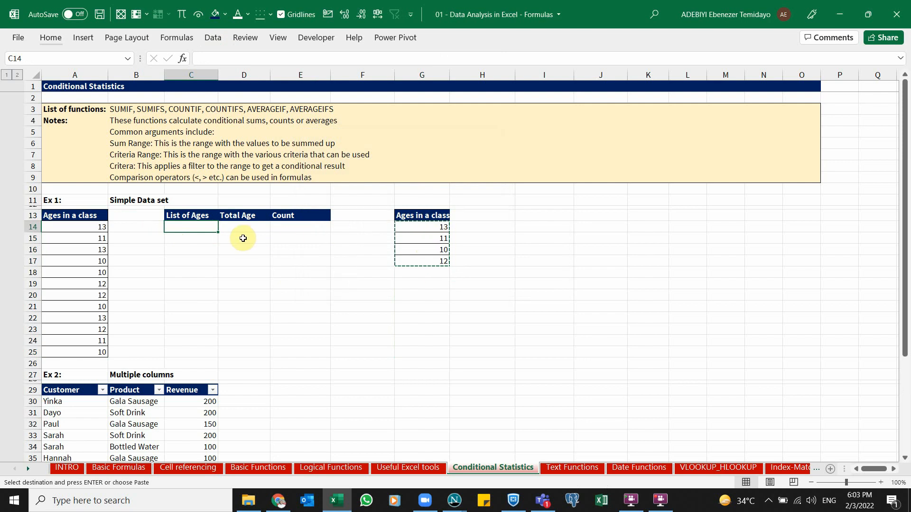
{"action": "right_click", "coordinate": [197, 229]}
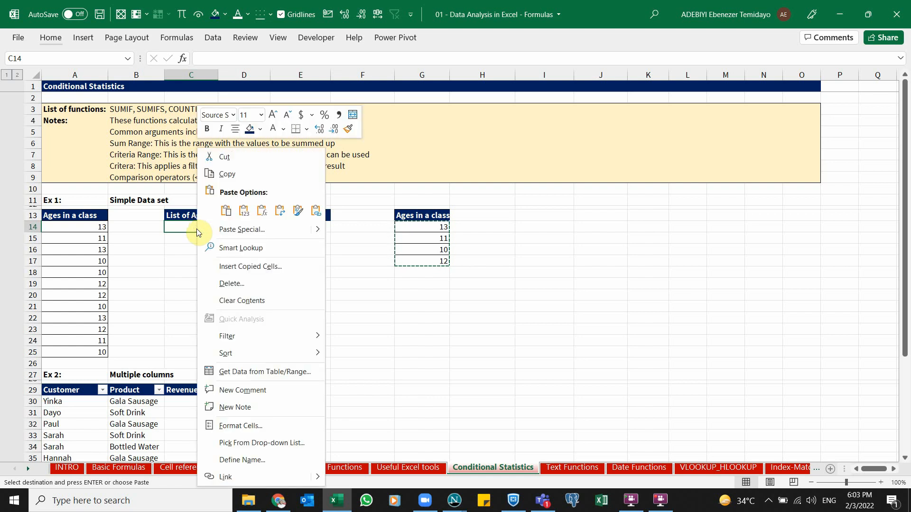
{"action": "left_click", "coordinate": [245, 212]}
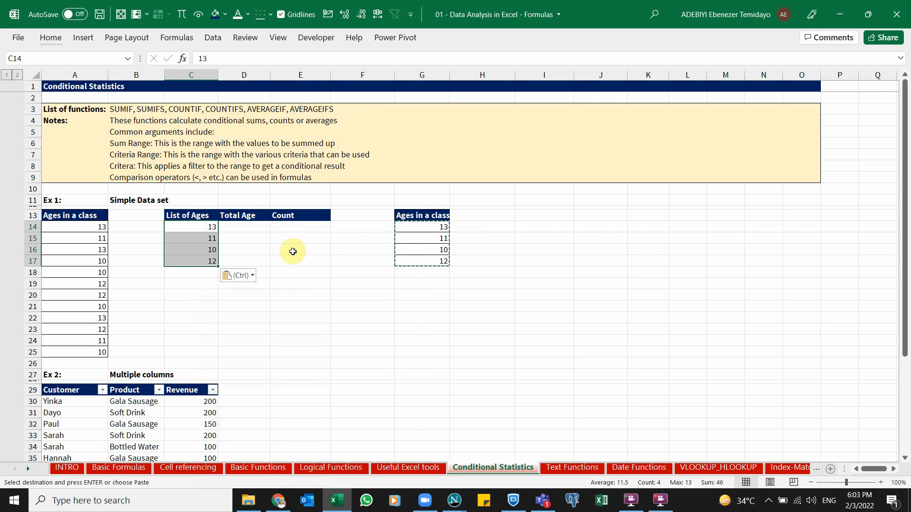
{"action": "key", "text": "ctrl+z"}
{"action": "left_click", "coordinate": [207, 228]}
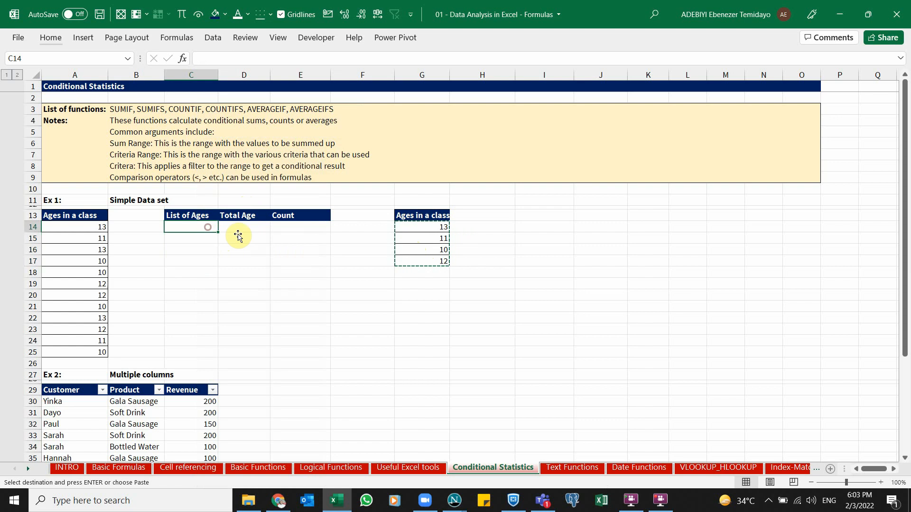
{"action": "left_click", "coordinate": [529, 201]}
{"action": "type", "text": "ALT E S"}
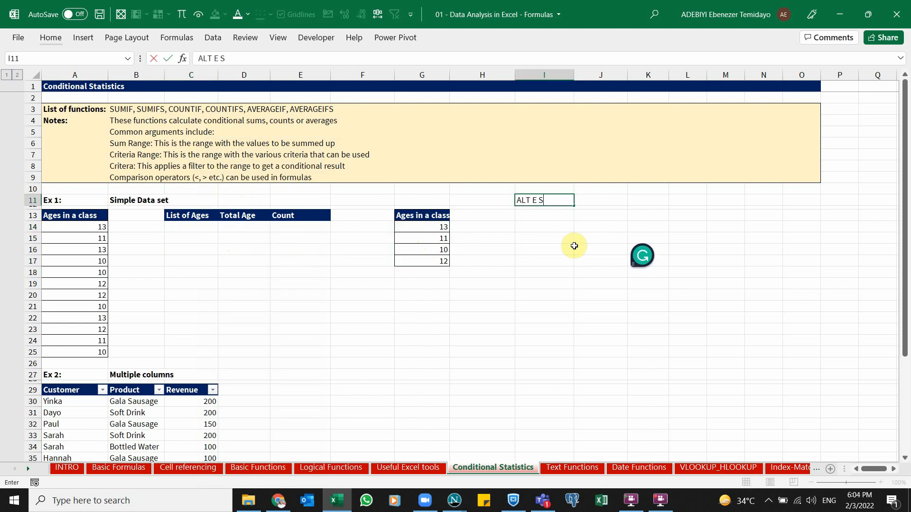
{"action": "key", "text": "ctrl+Return"}
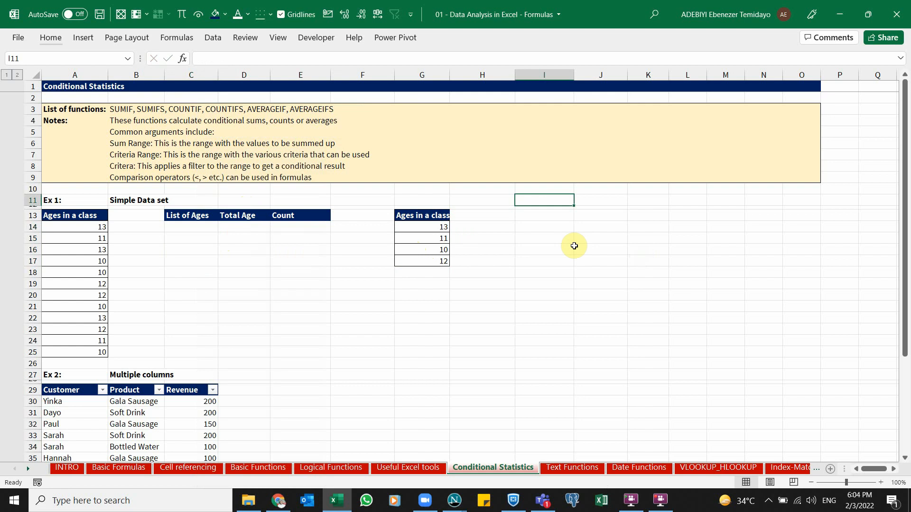
Try to paste the copied unique ages into C14 as values through Paste Special
{"action": "left_click", "coordinate": [179, 229]}
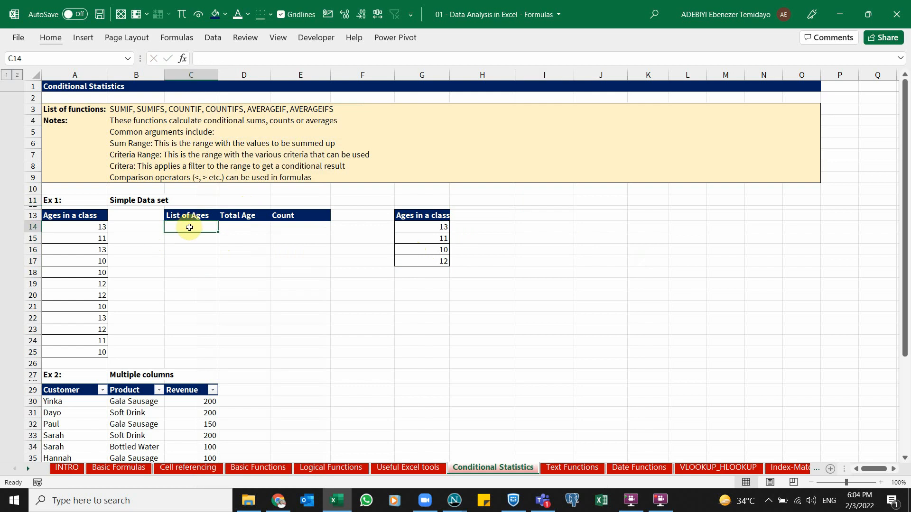
{"action": "right_click", "coordinate": [189, 228]}
{"action": "left_click_drag", "start_coordinate": [410, 228], "coordinate": [414, 260]}
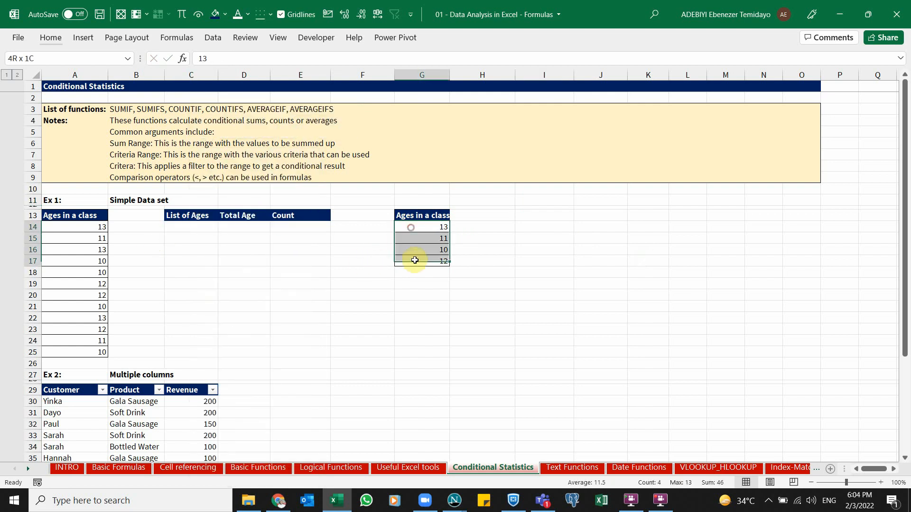
{"action": "key", "text": "ctrl+c"}
{"action": "left_click", "coordinate": [195, 227]}
{"action": "right_click", "coordinate": [198, 228]}
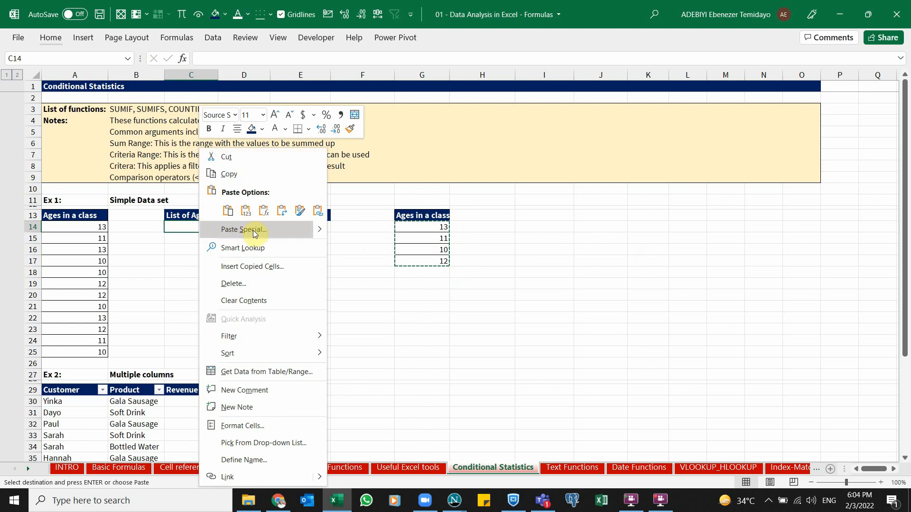
{"action": "left_click", "coordinate": [252, 230]}
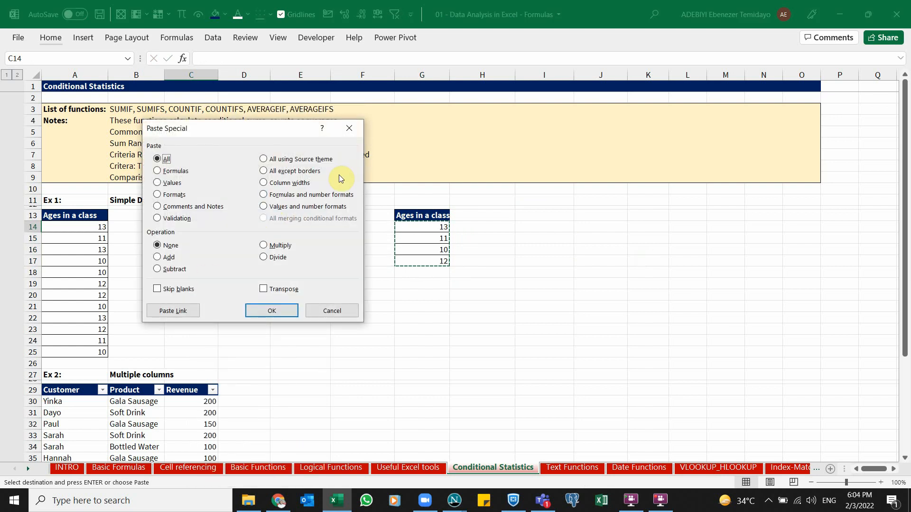
{"action": "left_click", "coordinate": [164, 183]}
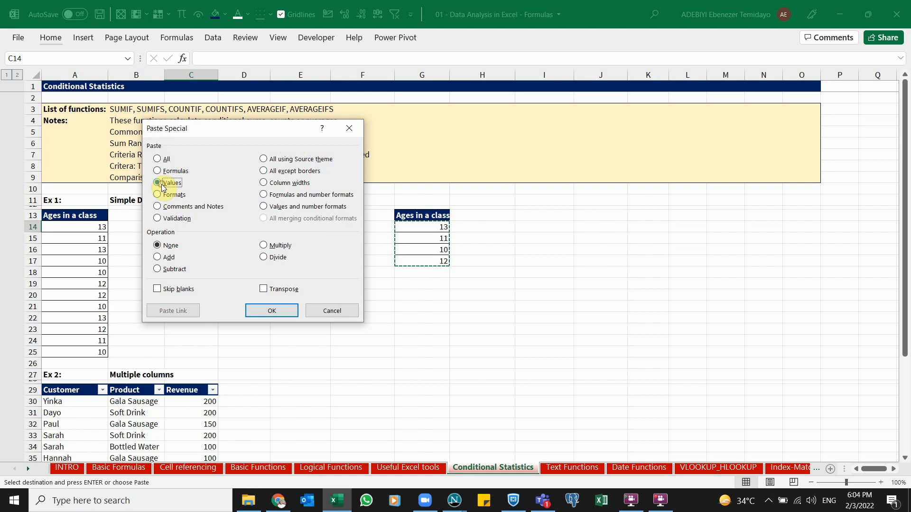
{"action": "left_click", "coordinate": [351, 131]}
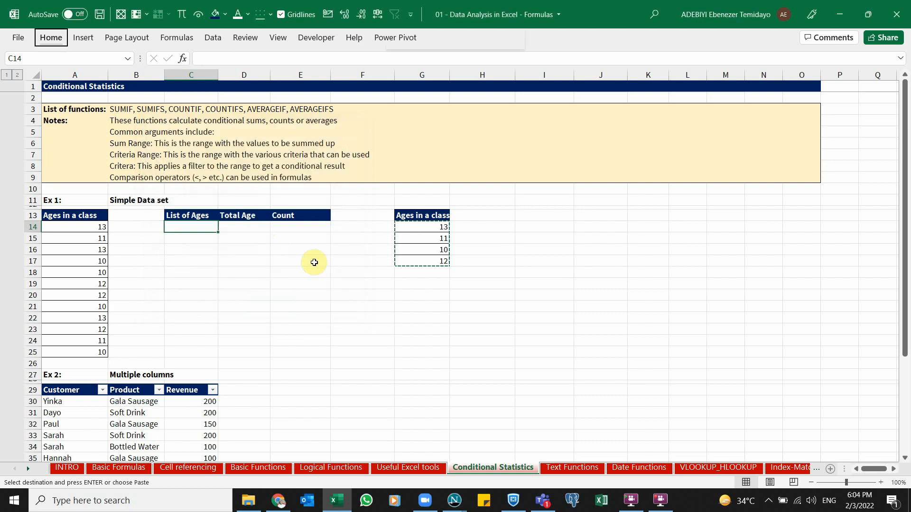
Try pasting the unique ages into C14:C17 with the All paste option, then clear them
{"action": "key", "text": "ctrl+alt+v"}
{"action": "key", "text": "Escape"}
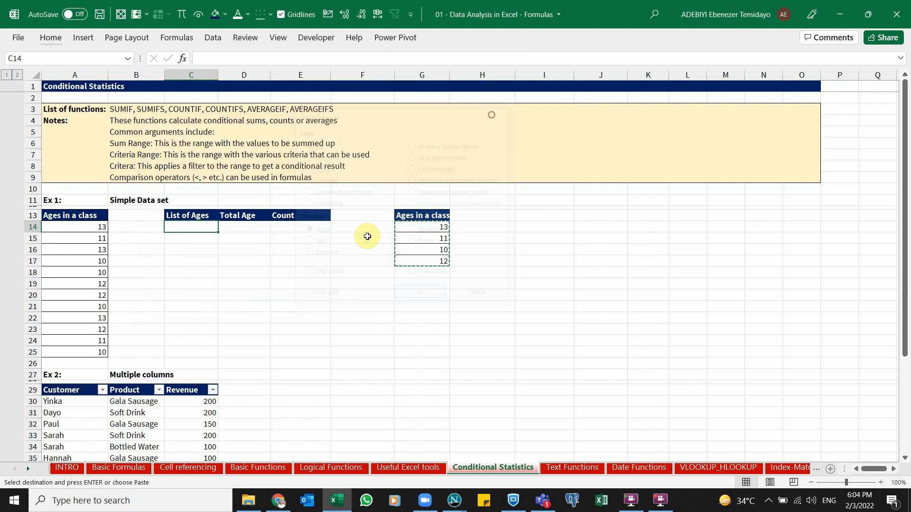
{"action": "key", "text": "alt"}
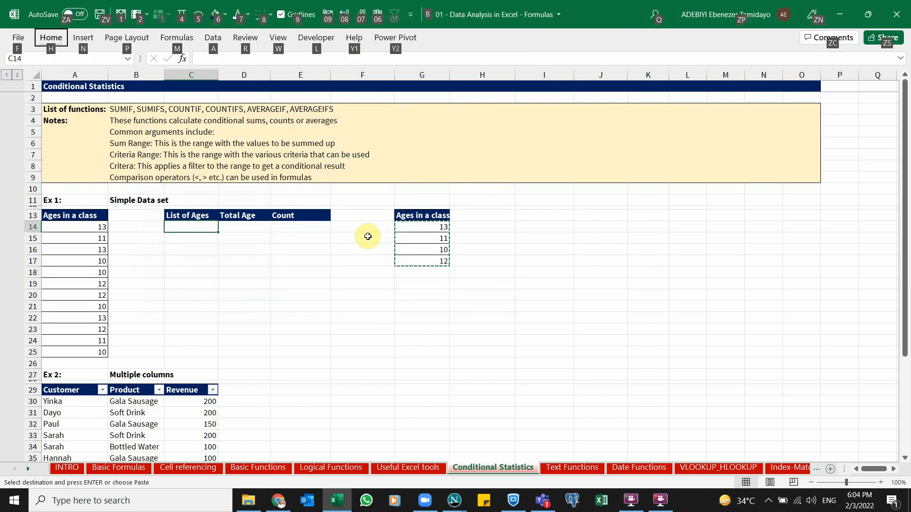
{"action": "key", "text": "e"}
{"action": "key", "text": "s"}
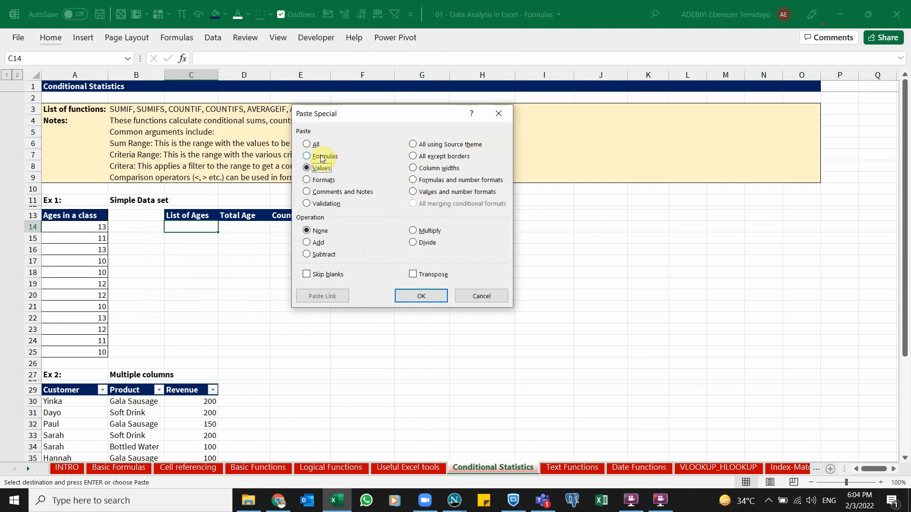
{"action": "left_click", "coordinate": [307, 145]}
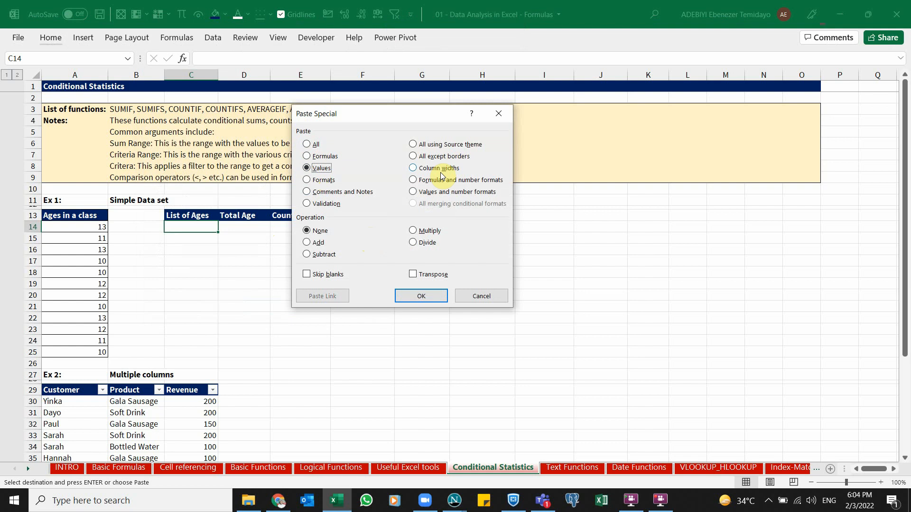
{"action": "left_click", "coordinate": [426, 294]}
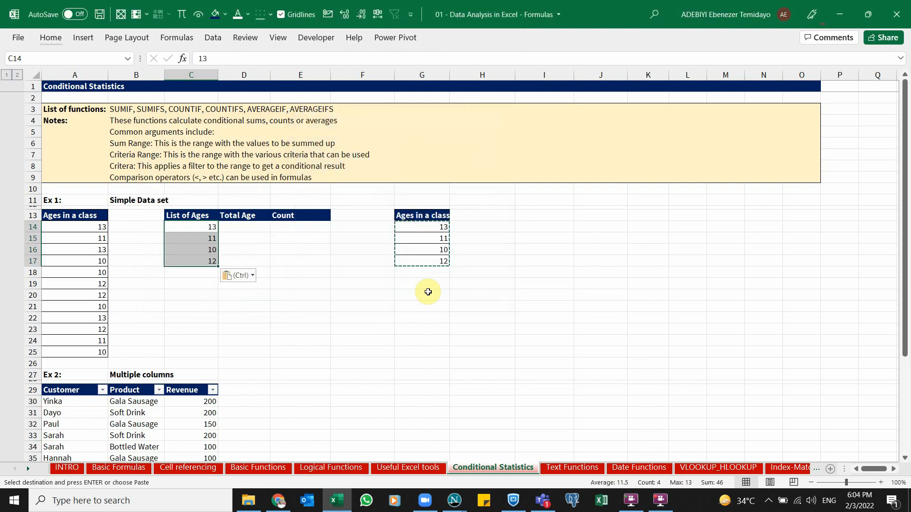
{"action": "key", "text": "Delete"}
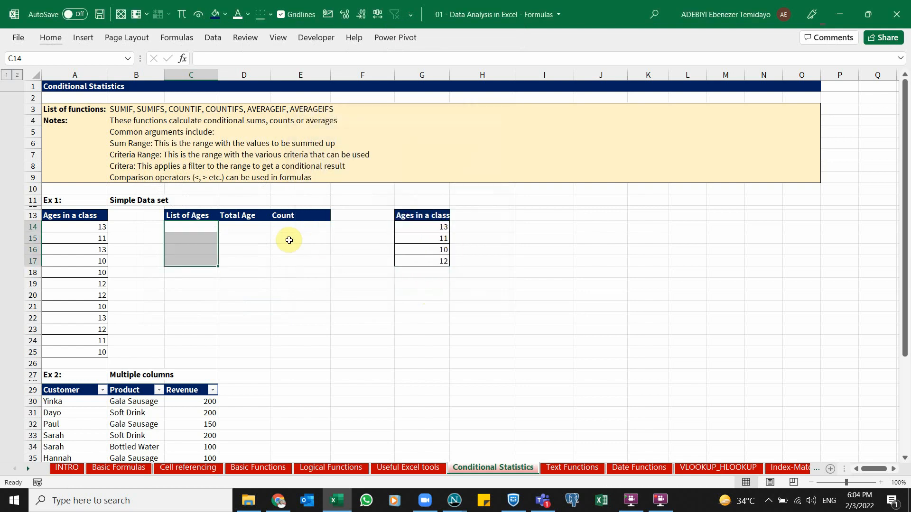
Paste the unique ages from G14:G17 into C14:C17 as values only
{"action": "left_click", "coordinate": [435, 227]}
{"action": "key", "text": "ctrl+shift+Down"}
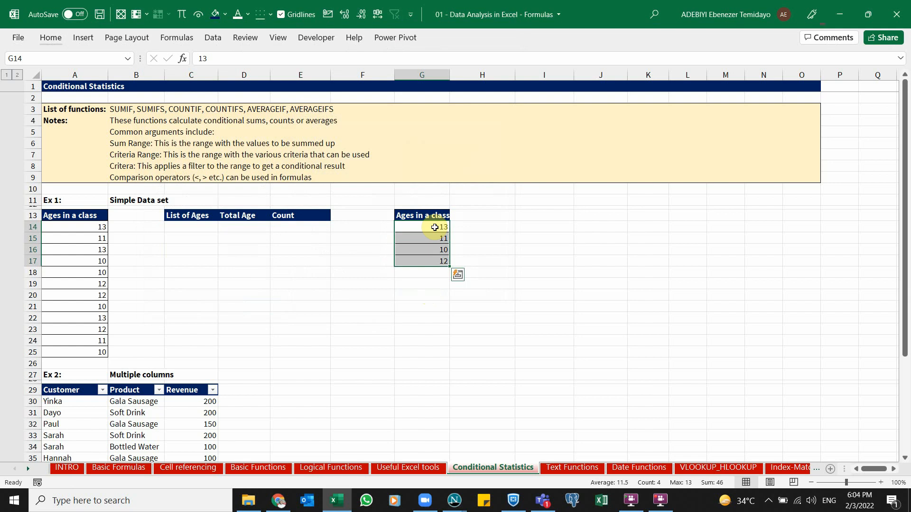
{"action": "key", "text": "ctrl+c"}
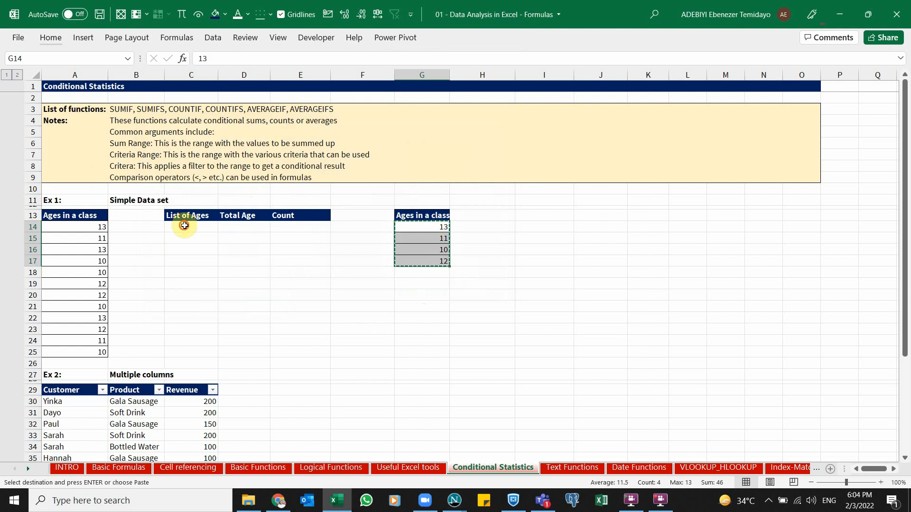
{"action": "left_click", "coordinate": [185, 227]}
{"action": "key", "text": "alt"}
{"action": "key", "text": "e"}
{"action": "key", "text": "s"}
{"action": "key", "text": "v"}
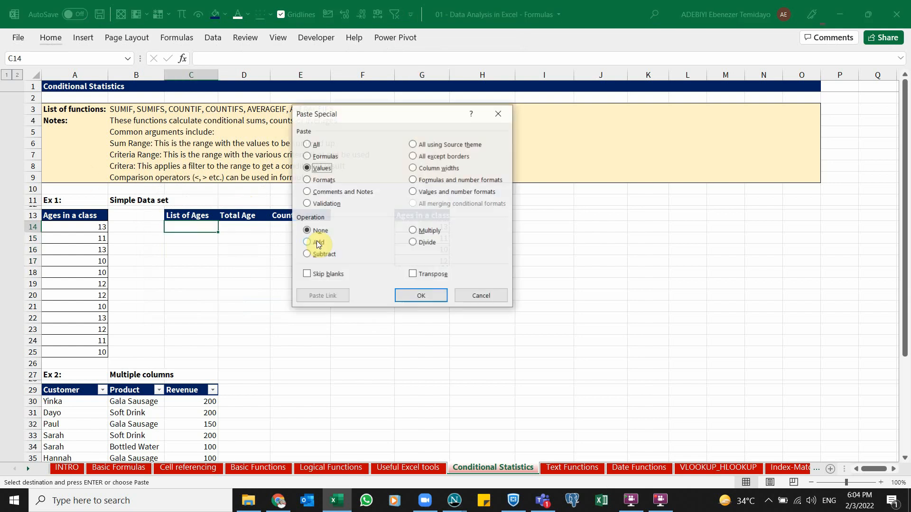
{"action": "key", "text": "Return"}
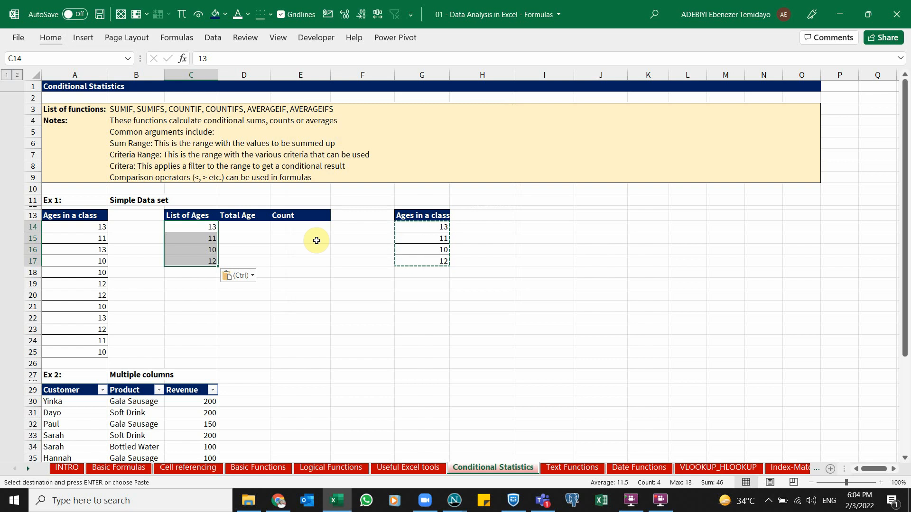
Clear the contents of the helper list G13:G17
{"action": "left_click", "coordinate": [434, 225]}
{"action": "left_click", "coordinate": [432, 214]}
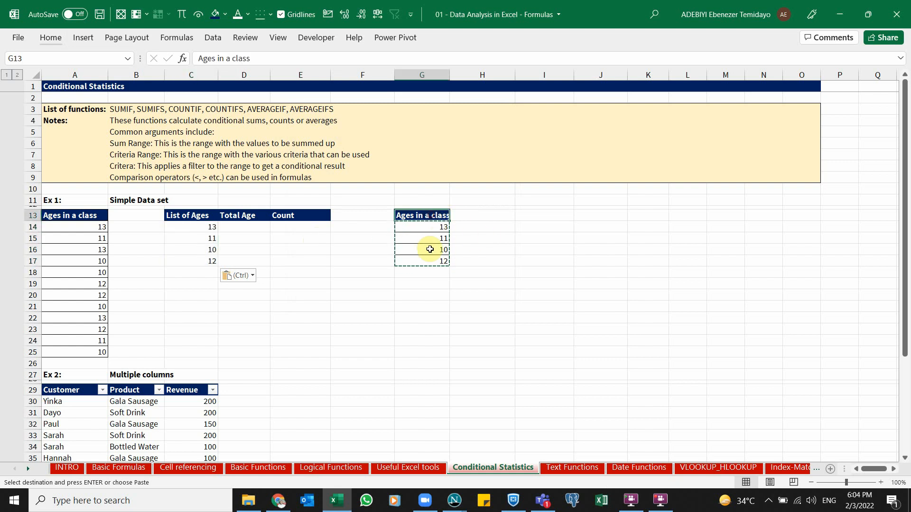
{"action": "left_click", "coordinate": [430, 249]}
{"action": "key", "text": "Escape"}
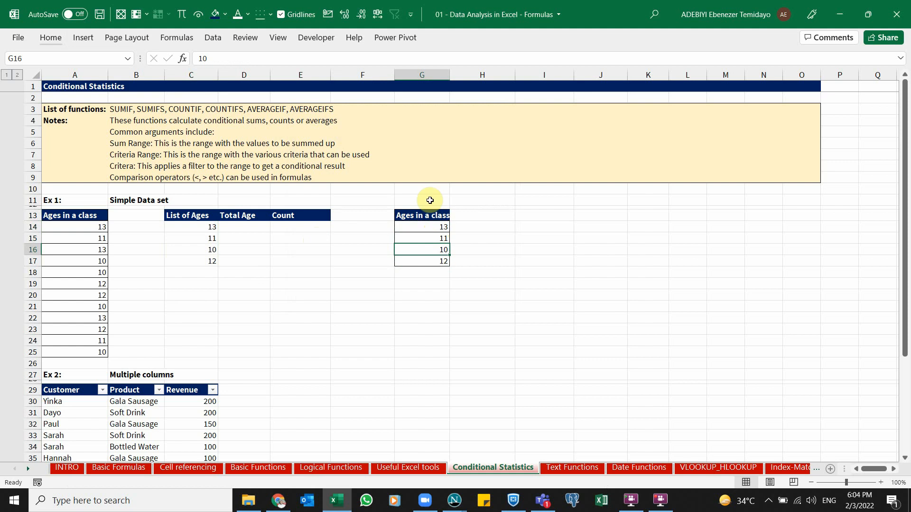
{"action": "left_click_drag", "start_coordinate": [426, 215], "coordinate": [425, 262]}
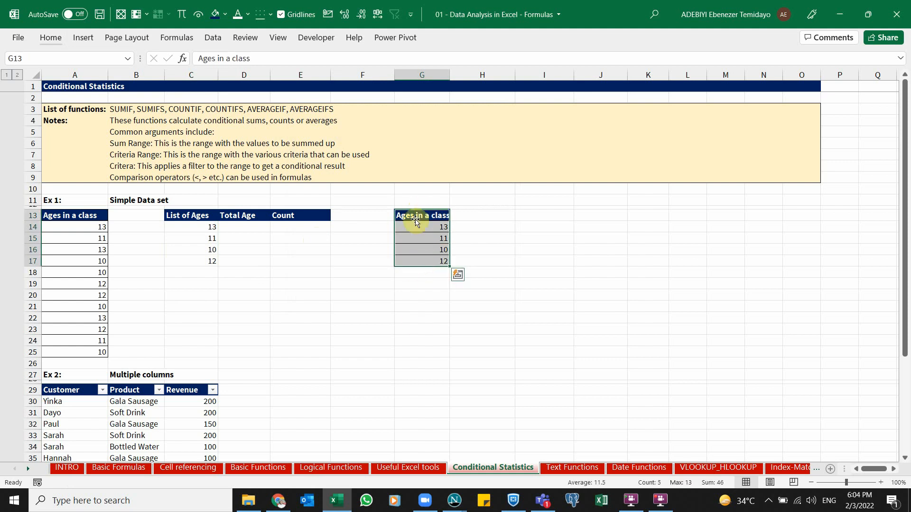
{"action": "key", "text": "Delete"}
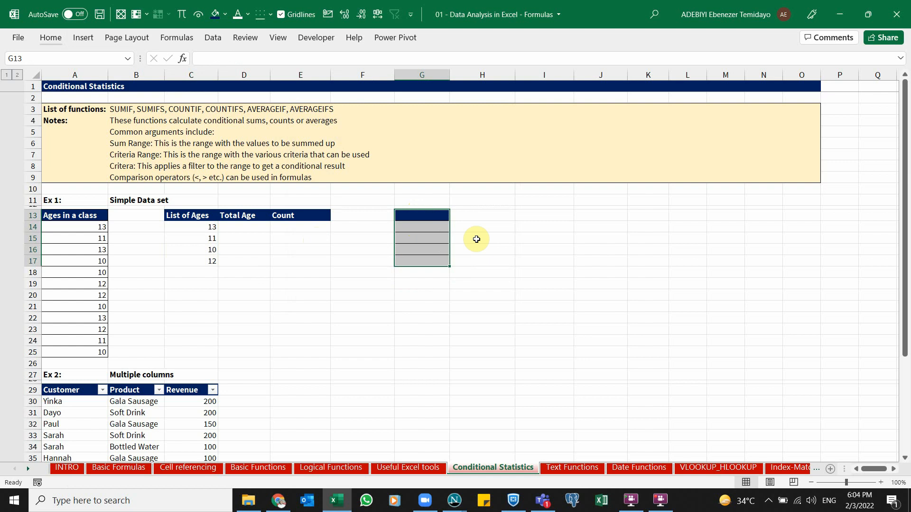
{"action": "left_click", "coordinate": [502, 243]}
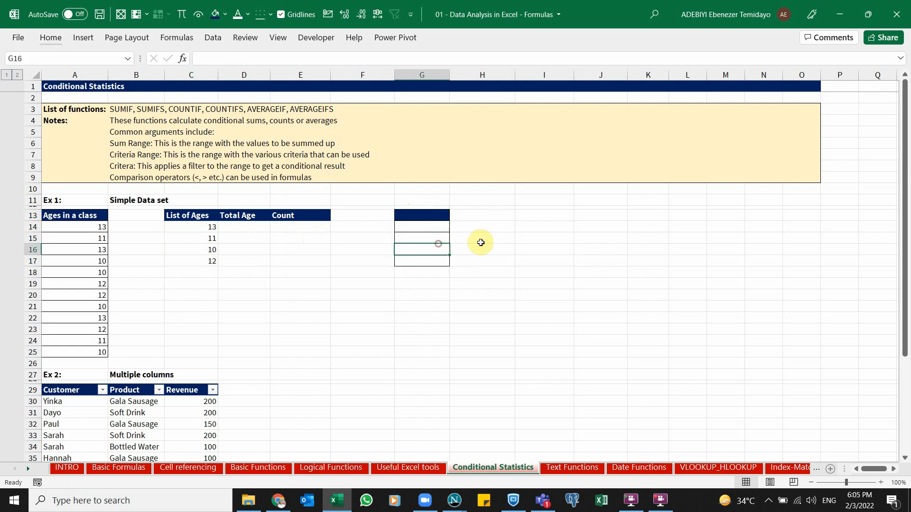
Restore the helper list in G13:G17, then clear all of its contents and formatting
{"action": "key", "text": "ctrl+z"}
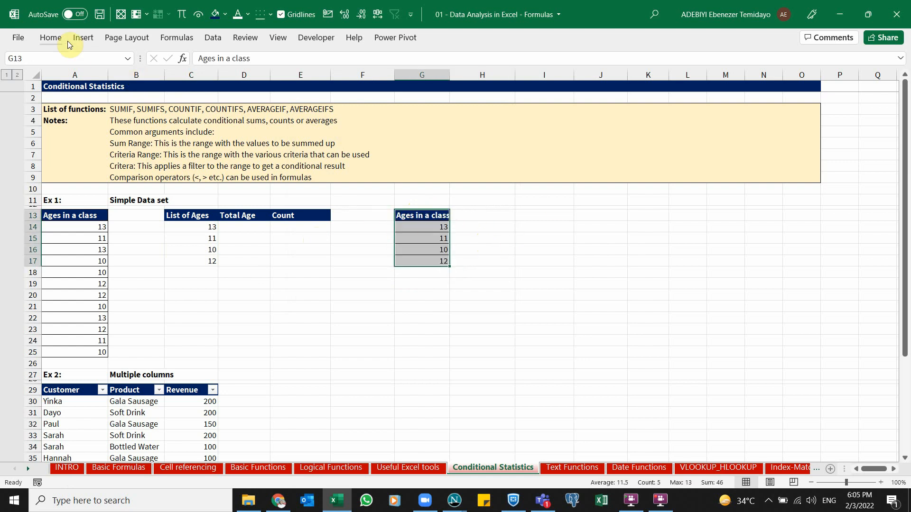
{"action": "left_click", "coordinate": [53, 41]}
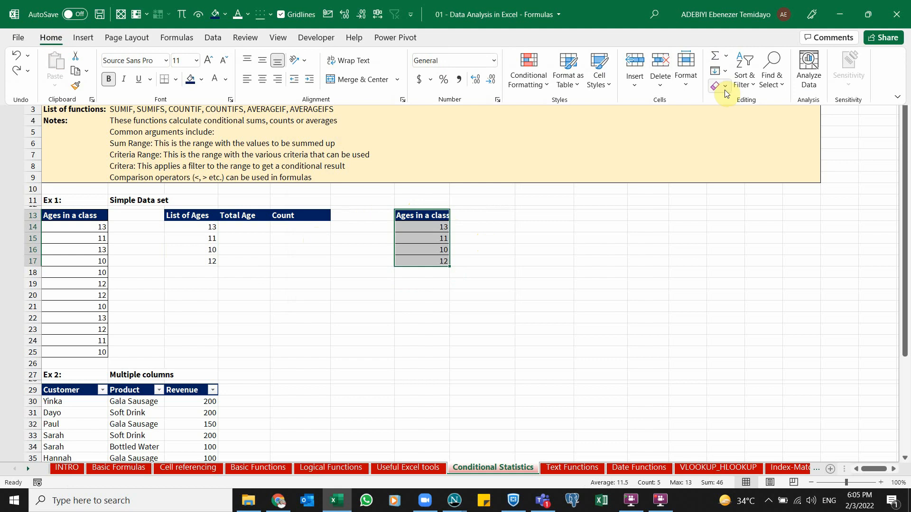
{"action": "left_click", "coordinate": [722, 87]}
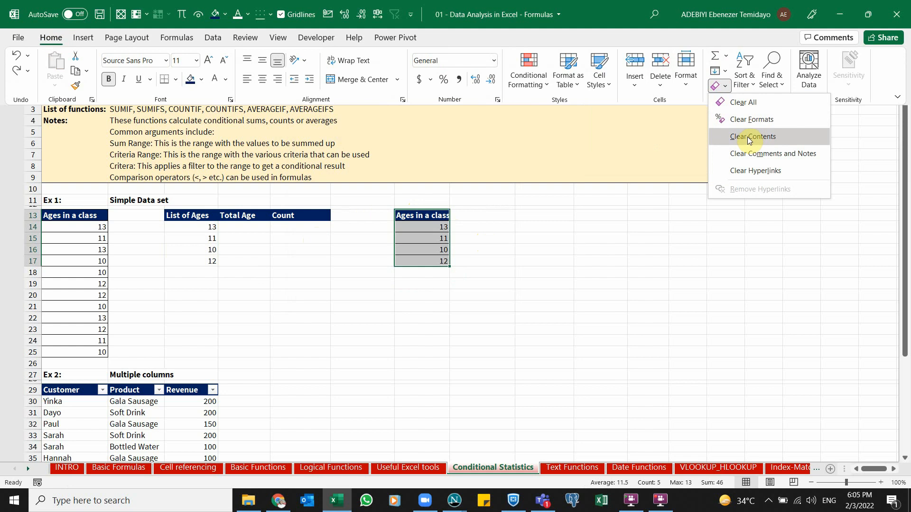
{"action": "left_click", "coordinate": [743, 103]}
{"action": "key", "text": "ctrl+F1"}
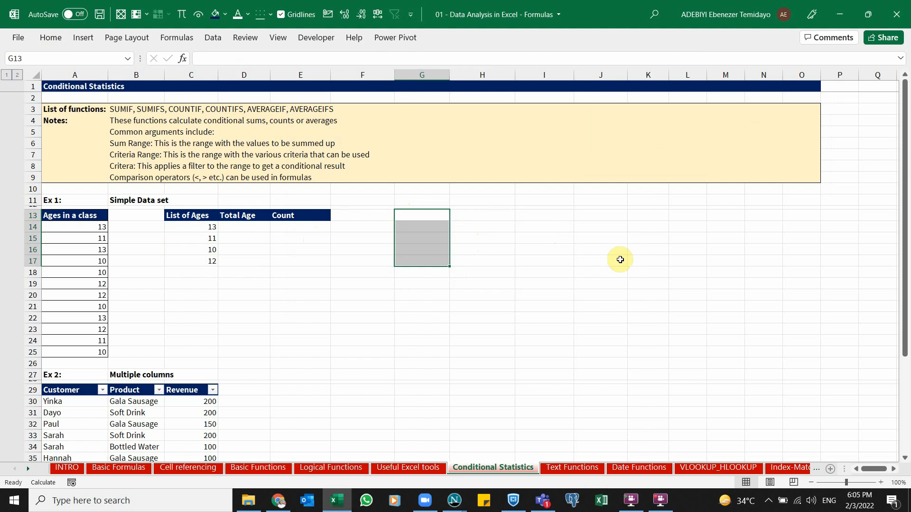
Paste the helper list back into G13:G17 and clear all of it once more
{"action": "key", "text": "ctrl+v"}
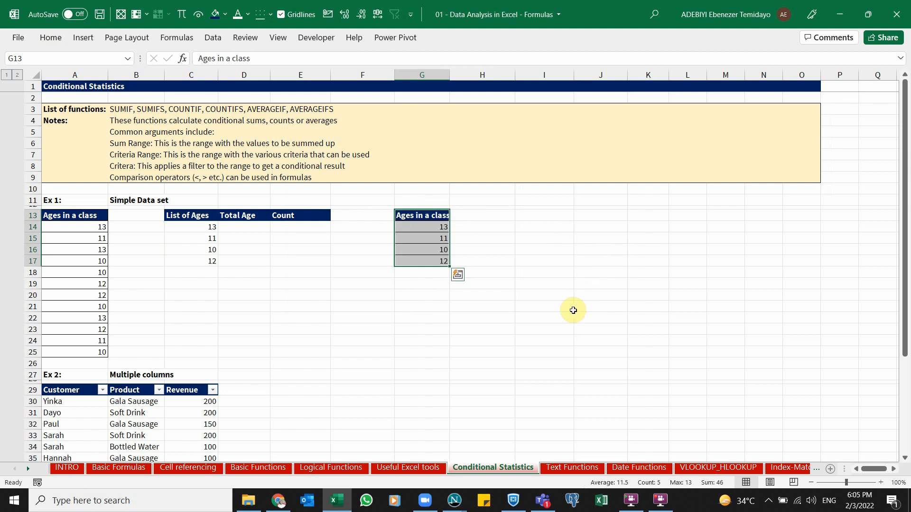
{"action": "key", "text": "alt"}
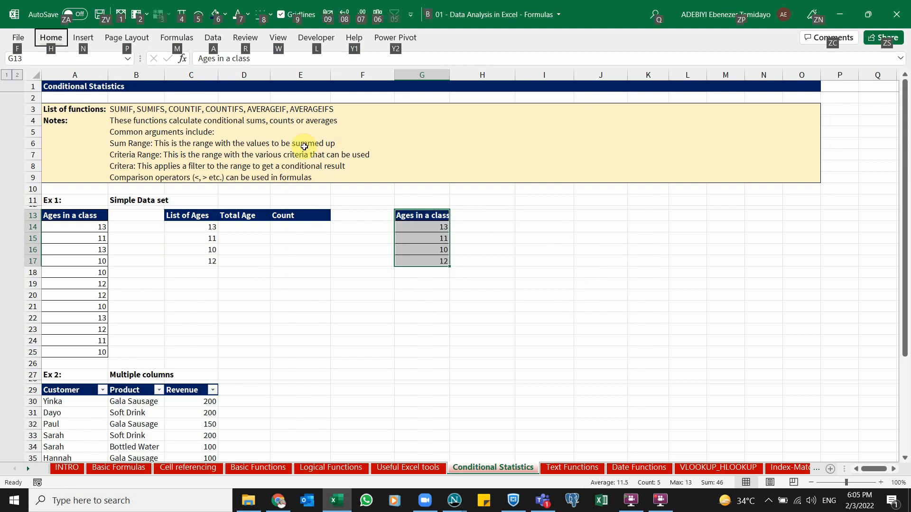
{"action": "key", "text": "h"}
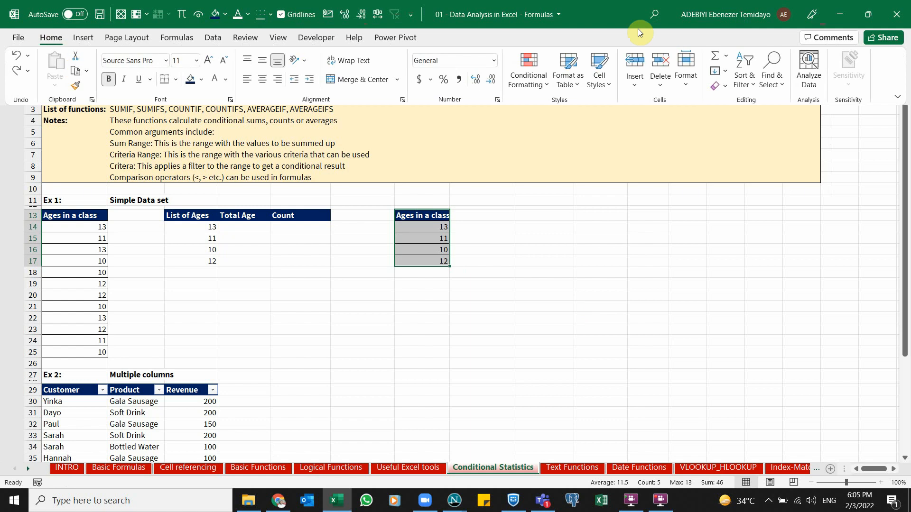
{"action": "key", "text": "e"}
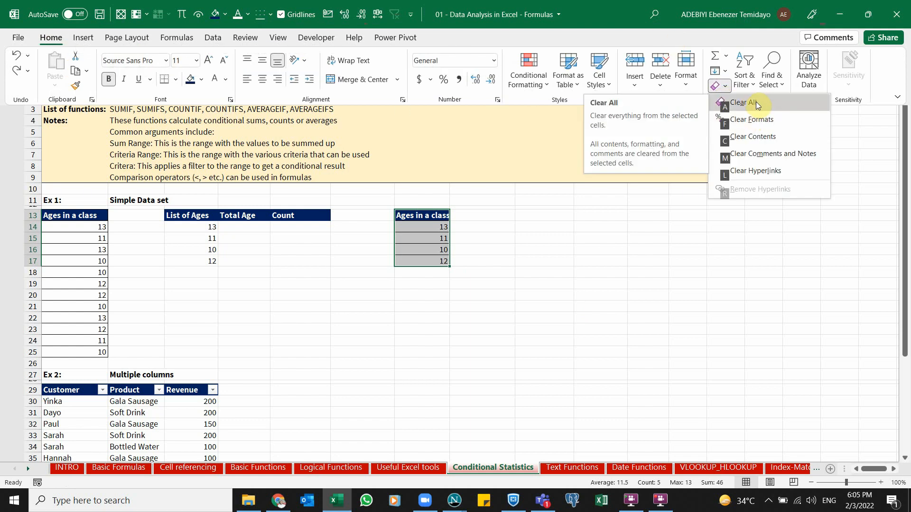
{"action": "left_click", "coordinate": [756, 103]}
{"action": "left_click", "coordinate": [726, 155]}
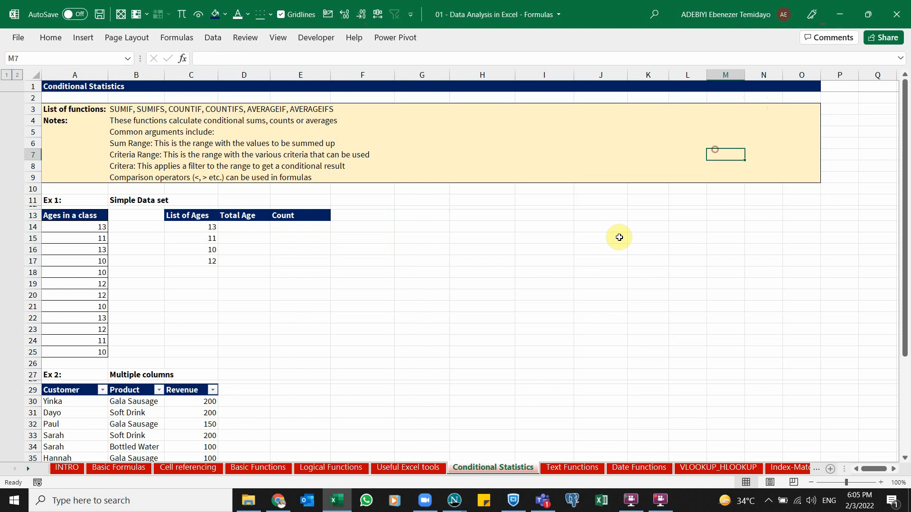
Remove the helper list from G13:G17 completely, including its borders and formatting
{"action": "left_click", "coordinate": [557, 282]}
{"action": "key", "text": "ctrl+z"}
{"action": "left_click", "coordinate": [396, 317]}
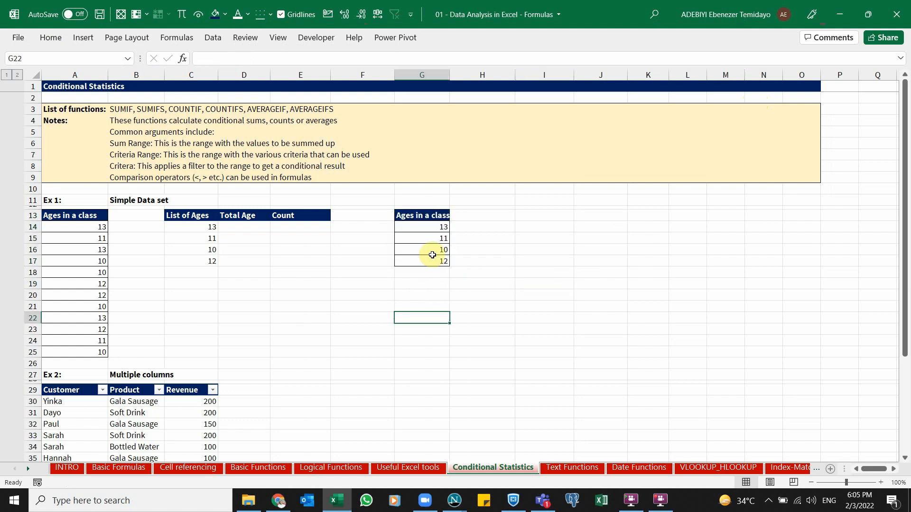
{"action": "left_click", "coordinate": [503, 260]}
{"action": "left_click", "coordinate": [561, 250]}
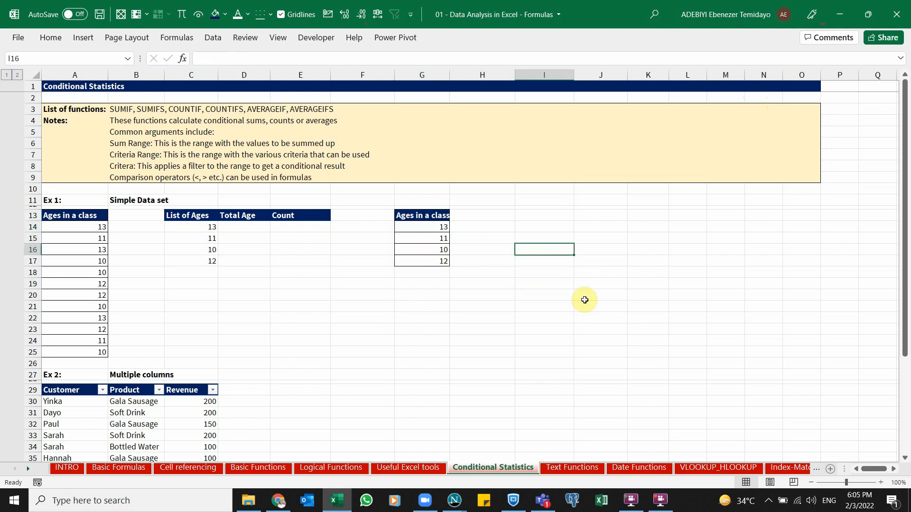
{"action": "key", "text": "ctrl+c"}
{"action": "left_click_drag", "start_coordinate": [429, 215], "coordinate": [434, 259]}
{"action": "key", "text": "Delete"}
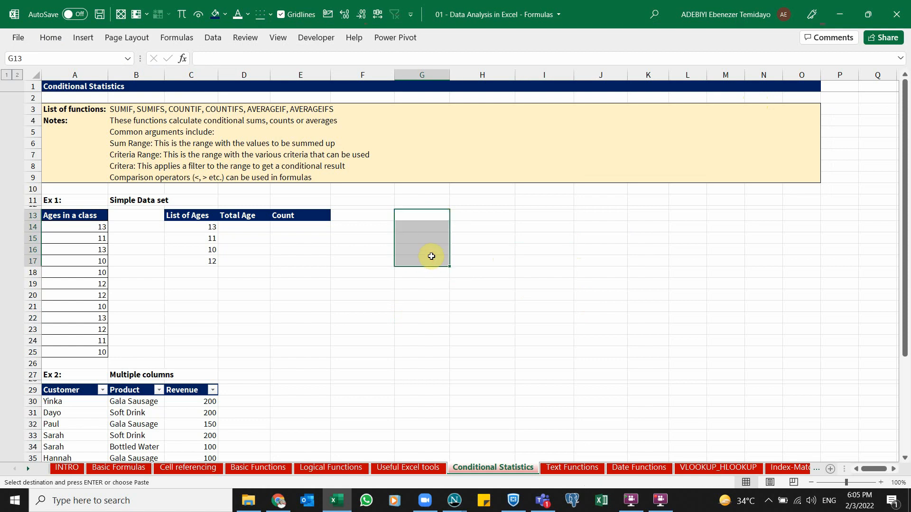
{"action": "left_click", "coordinate": [444, 247]}
Save the workbook
{"action": "left_click", "coordinate": [315, 239]}
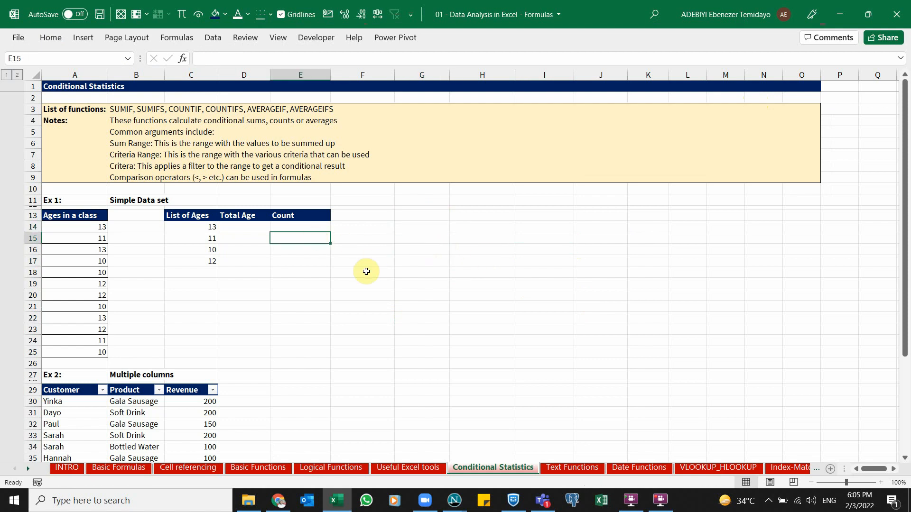
{"action": "key", "text": "ctrl+s"}
{"action": "left_click", "coordinate": [246, 239]}
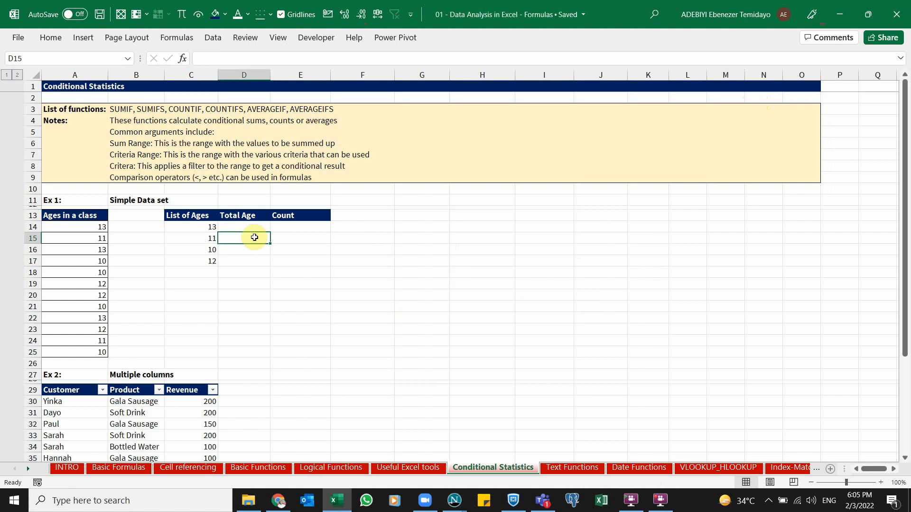
{"action": "left_click_drag", "start_coordinate": [204, 227], "coordinate": [205, 266]}
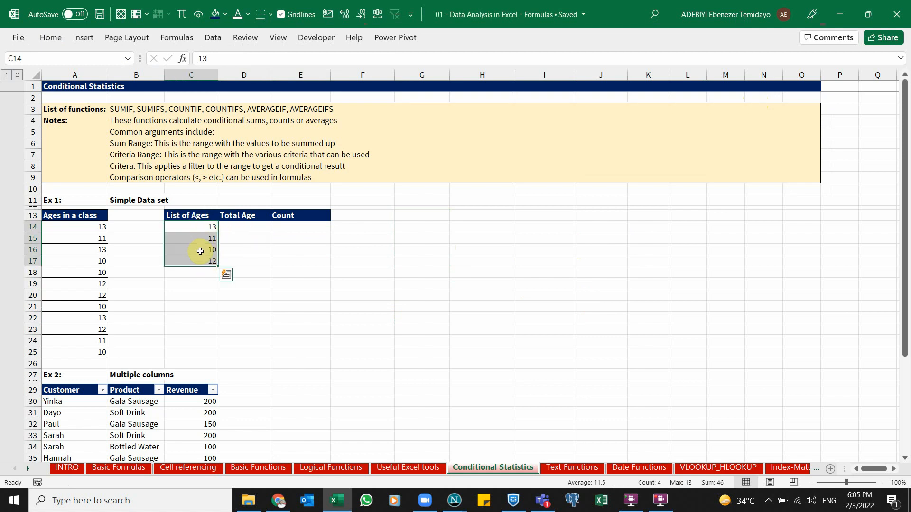
{"action": "left_click", "coordinate": [200, 251]}
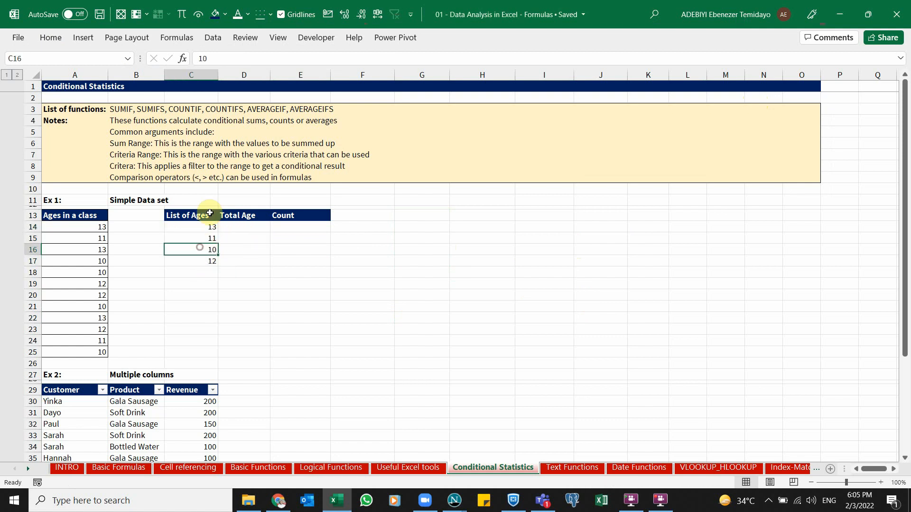
{"action": "left_click", "coordinate": [204, 237]}
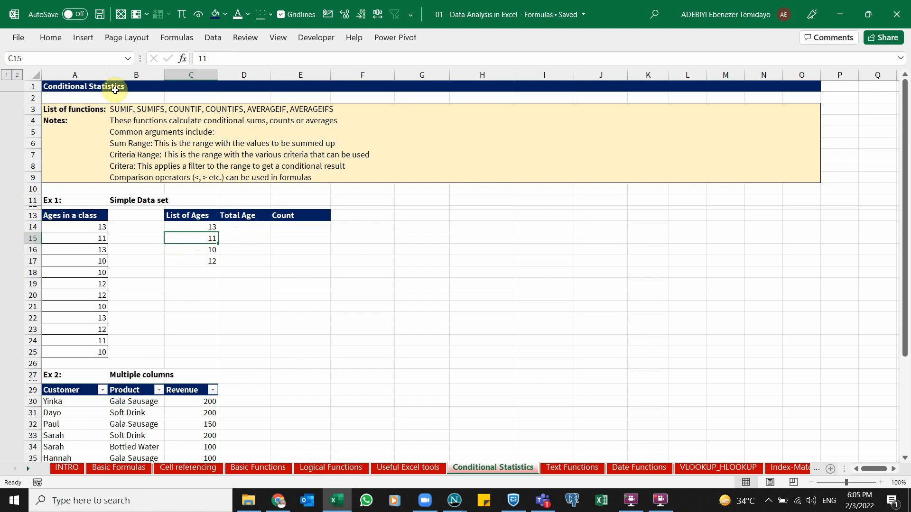
{"action": "left_click", "coordinate": [55, 40]}
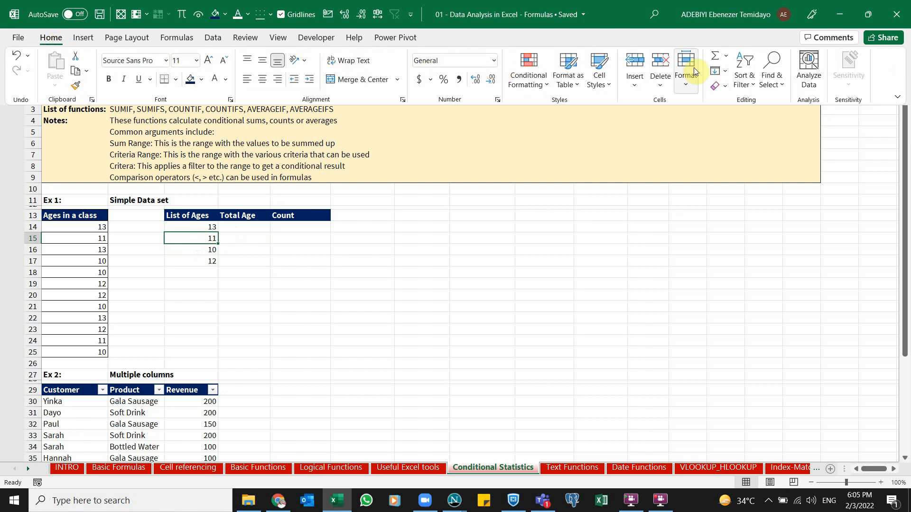
{"action": "left_click", "coordinate": [746, 88]}
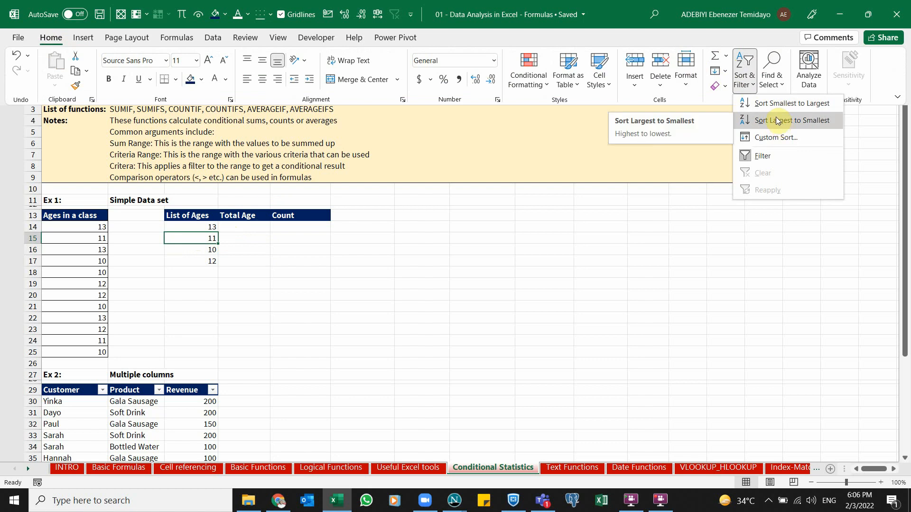
{"action": "left_click", "coordinate": [383, 268]}
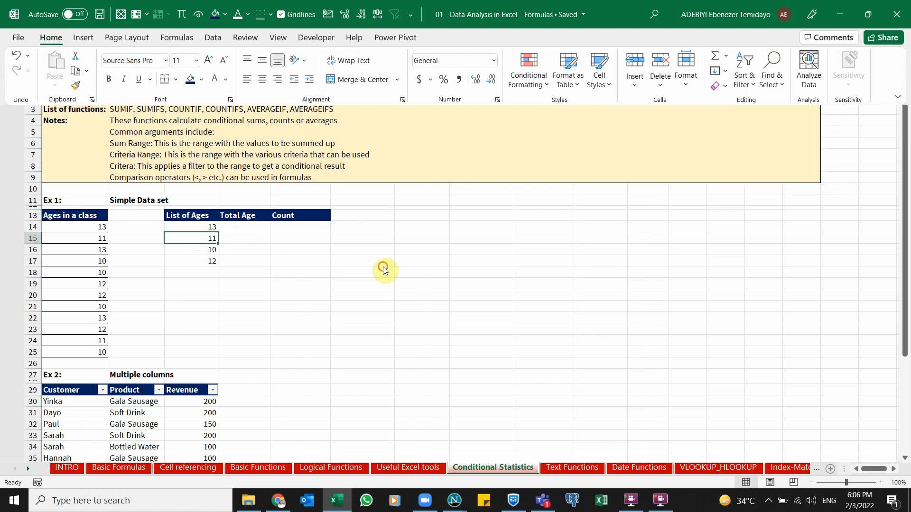
{"action": "left_click", "coordinate": [281, 257]}
{"action": "left_click", "coordinate": [243, 237]}
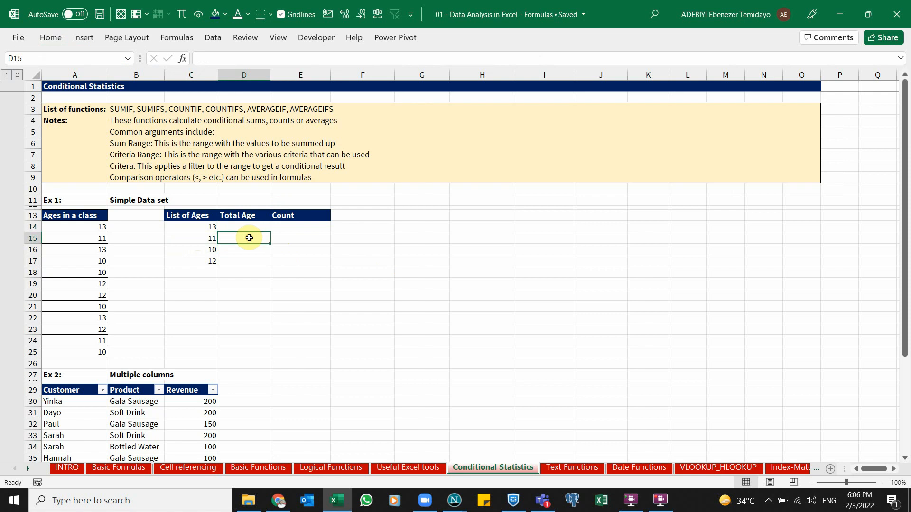
{"action": "left_click", "coordinate": [200, 237]}
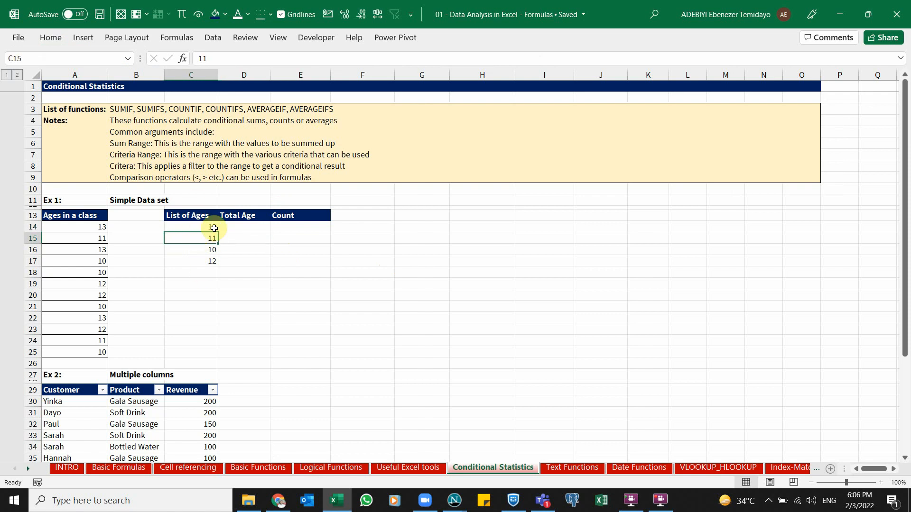
{"action": "left_click", "coordinate": [20, 38]}
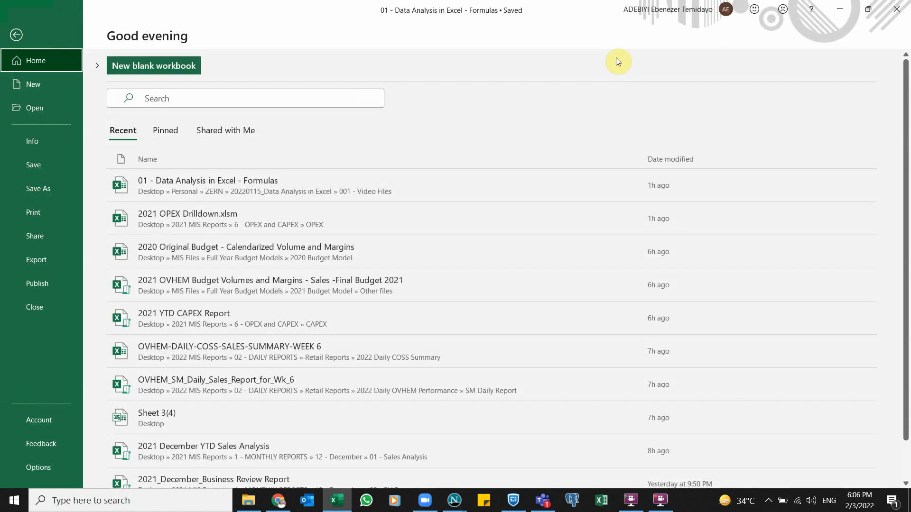
{"action": "left_click", "coordinate": [16, 38]}
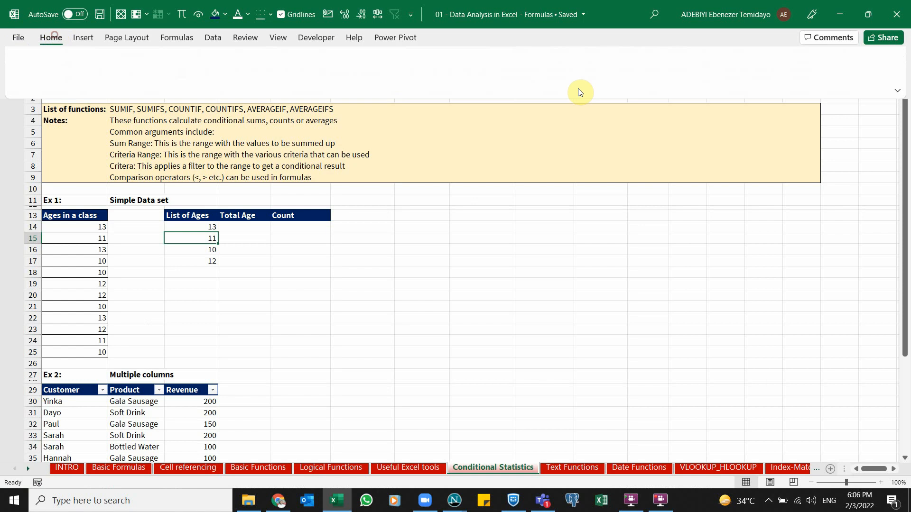
Try sorting the list of ages in C14:C17 smallest to largest, then undo the sort
{"action": "left_click", "coordinate": [755, 85]}
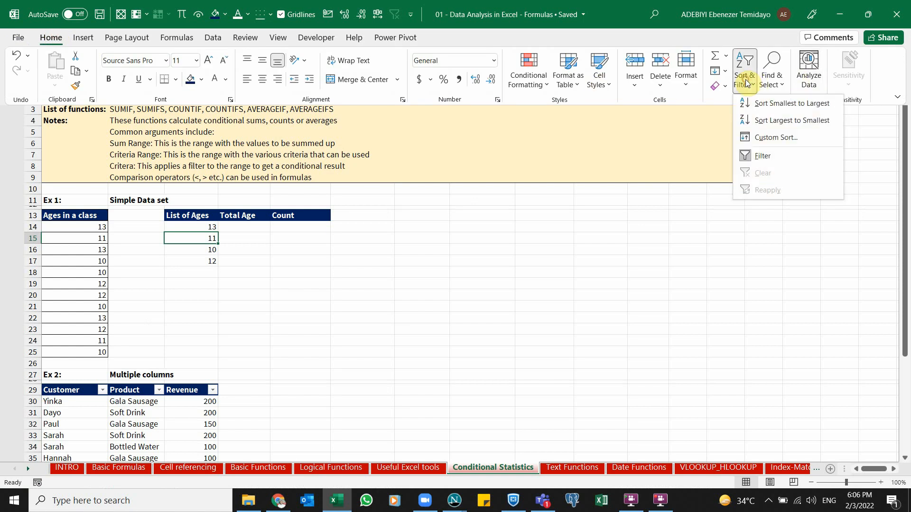
{"action": "left_click", "coordinate": [759, 105]}
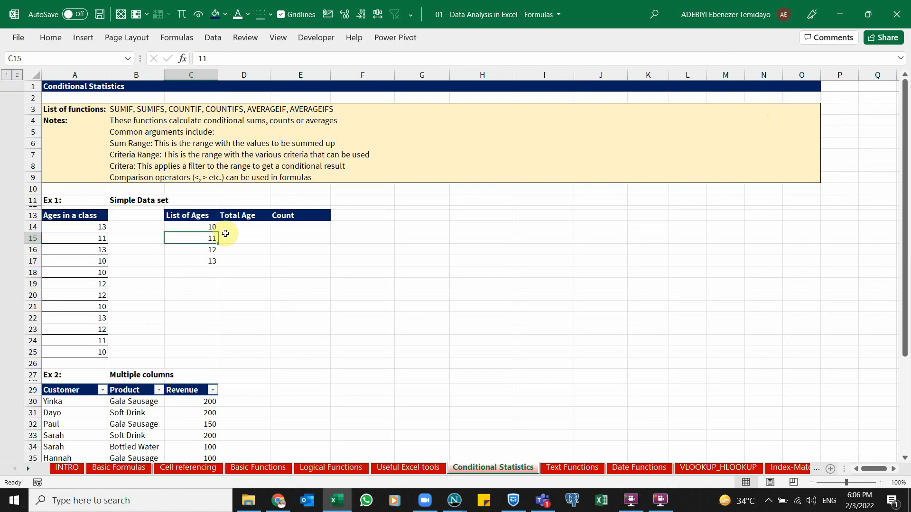
{"action": "key", "text": "ctrl+z"}
{"action": "left_click", "coordinate": [189, 237]}
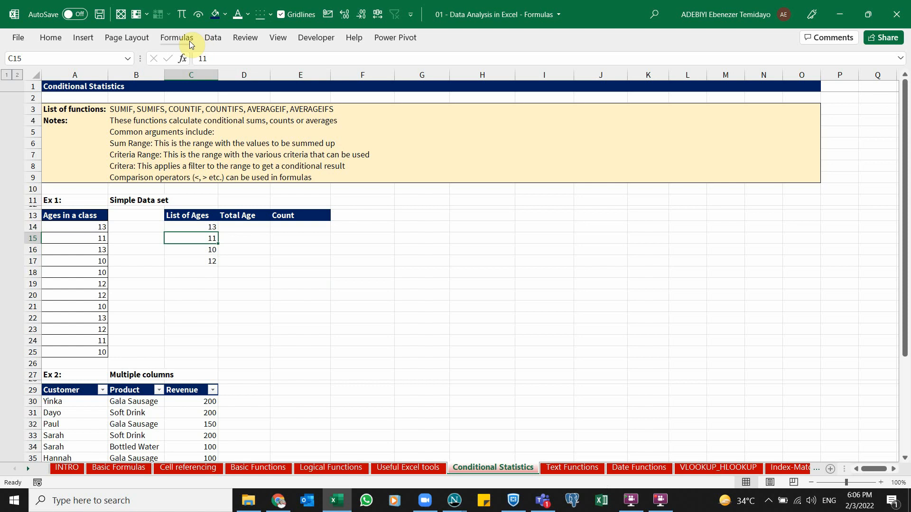
{"action": "left_click", "coordinate": [213, 37]}
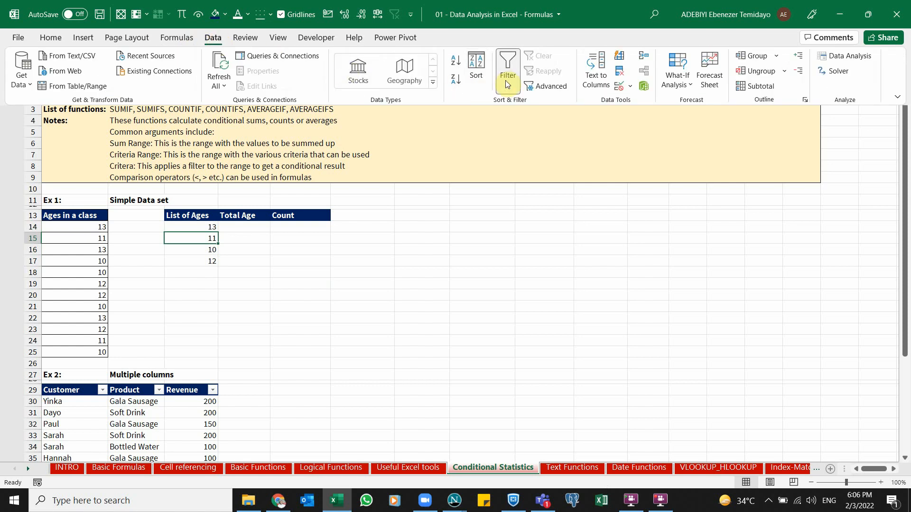
{"action": "left_click", "coordinate": [328, 307]}
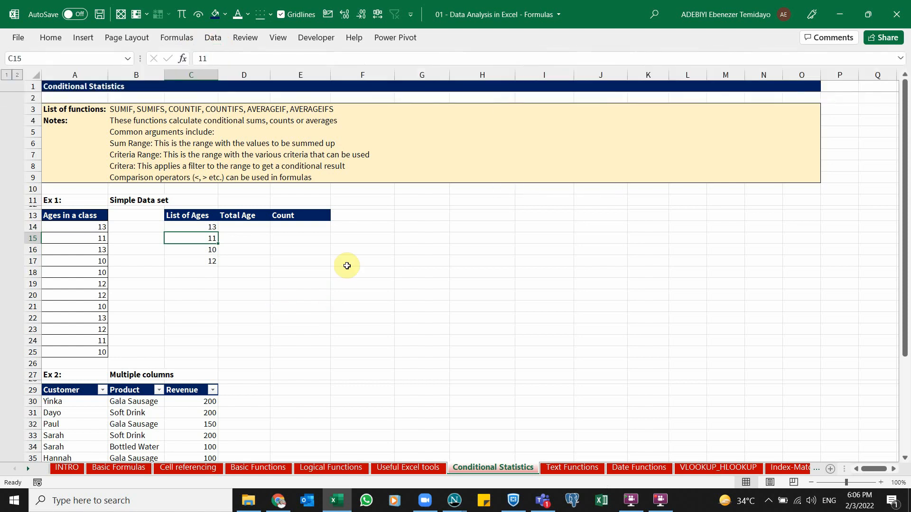
Sort the List of Ages column smallest to largest through a temporary filter on the C13:E13 headers
{"action": "key", "text": "ctrl+shift+l"}
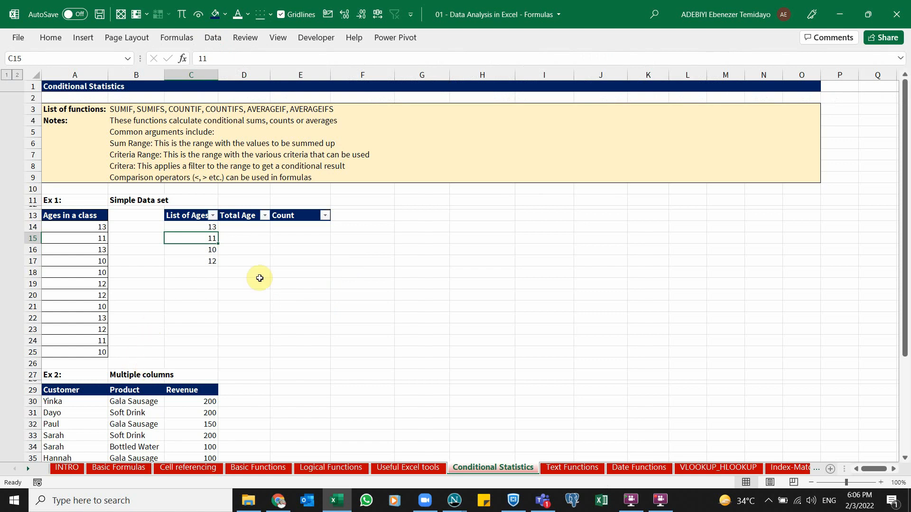
{"action": "left_click", "coordinate": [213, 216]}
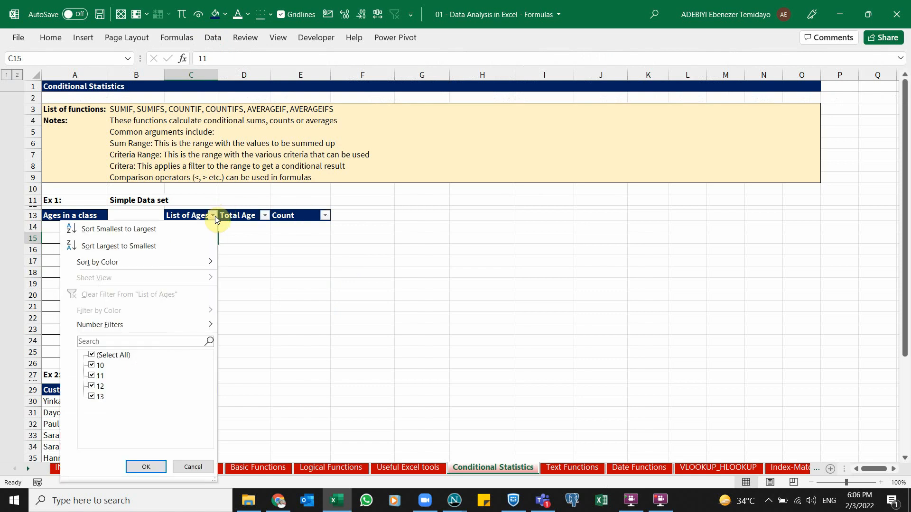
{"action": "left_click", "coordinate": [277, 237]}
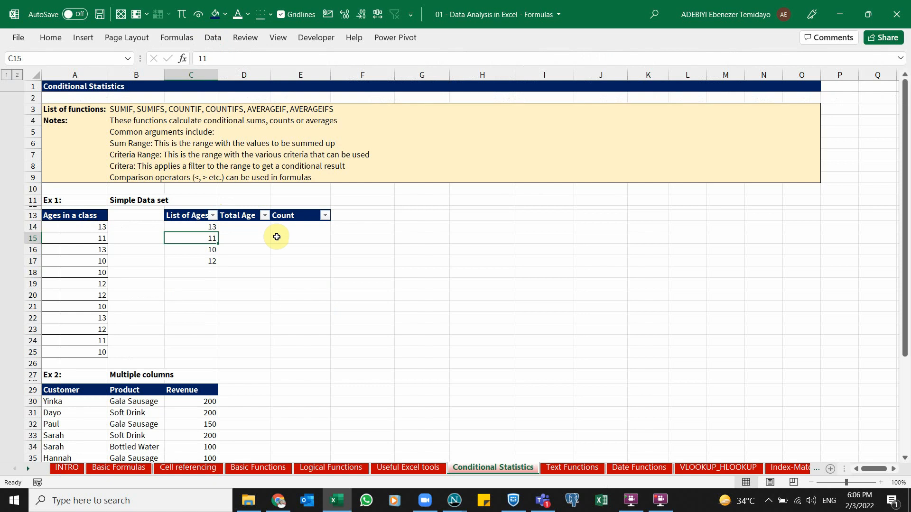
{"action": "left_click", "coordinate": [213, 216]}
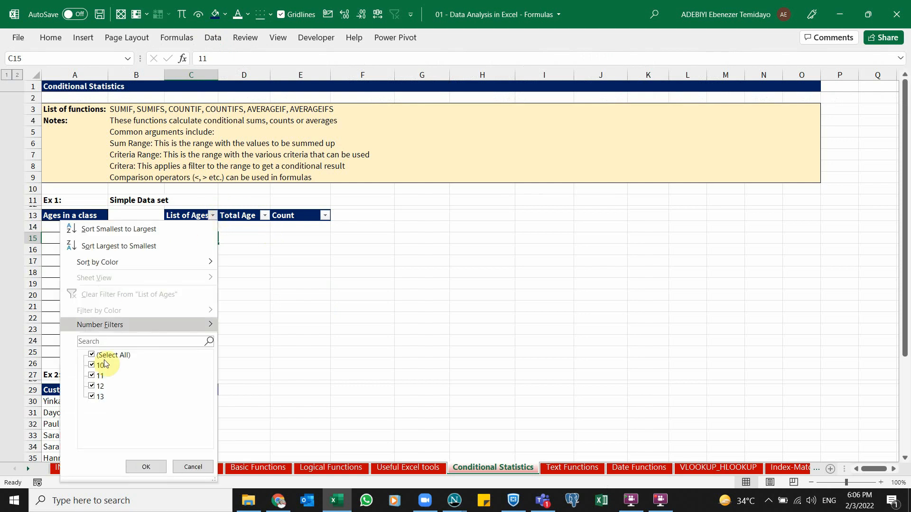
{"action": "left_click", "coordinate": [133, 229]}
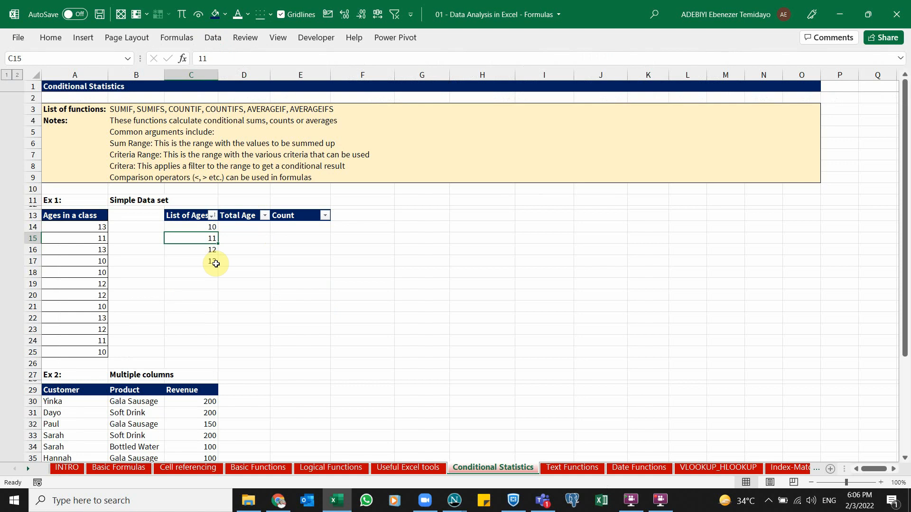
{"action": "key", "text": "ctrl+shift+l"}
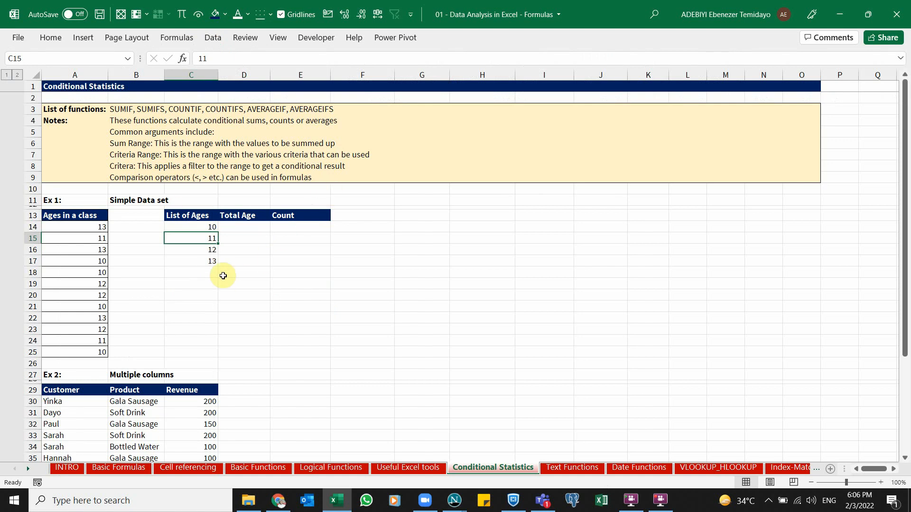
Enter the label Total in C18 below the List of Ages
{"action": "left_click", "coordinate": [211, 272]}
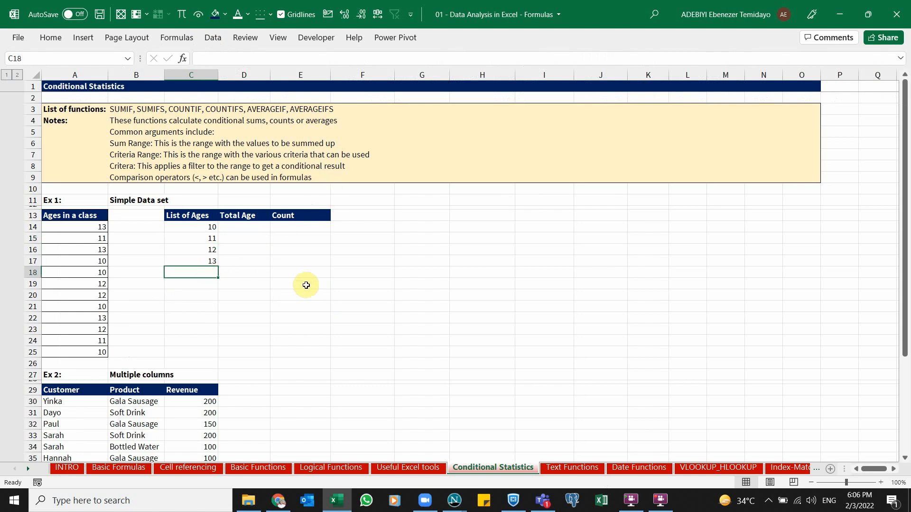
{"action": "left_click_drag", "start_coordinate": [197, 227], "coordinate": [202, 261]}
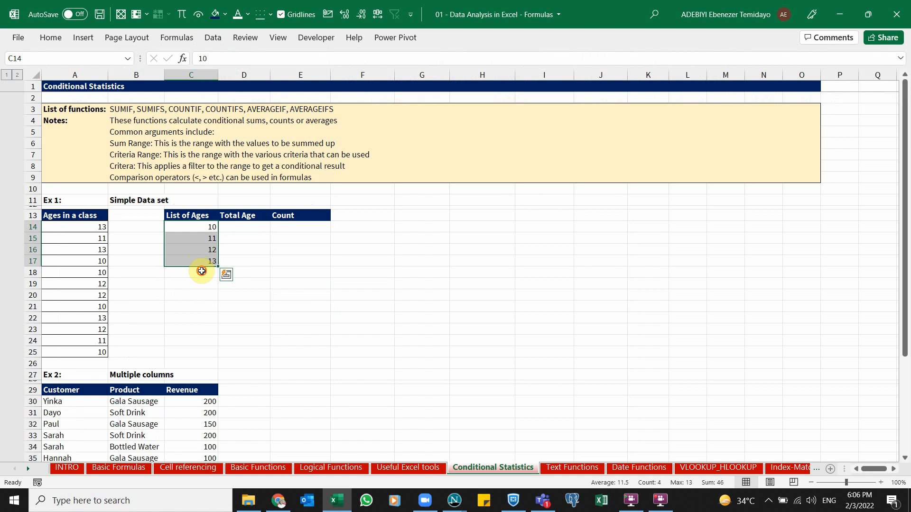
{"action": "left_click", "coordinate": [202, 271]}
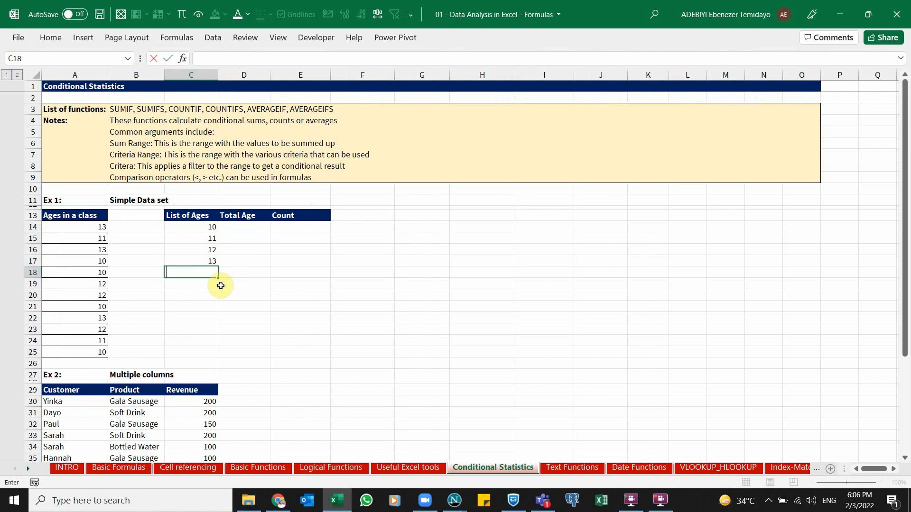
{"action": "type", "text": "Total"}
{"action": "key", "text": "Tab"}
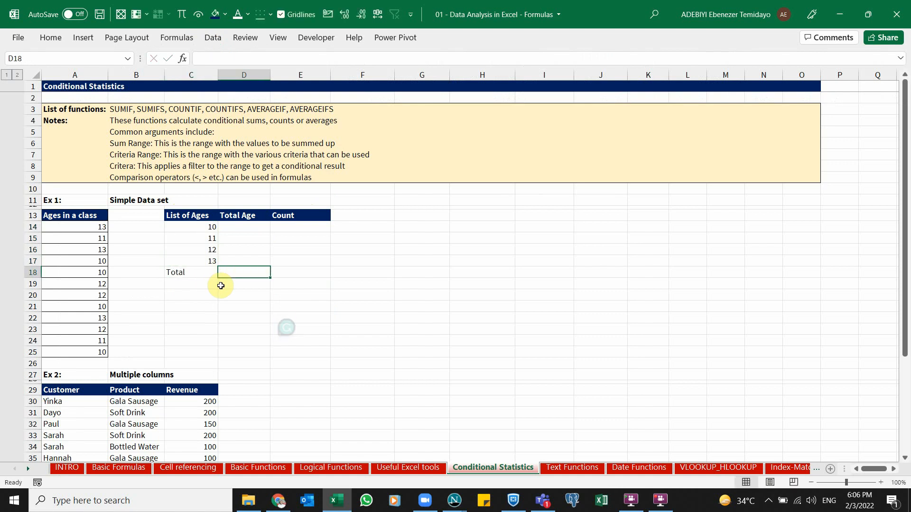
Inspect which entries in the Ages in a class column equal 10 and 11 by selecting them
{"action": "left_click", "coordinate": [253, 231]}
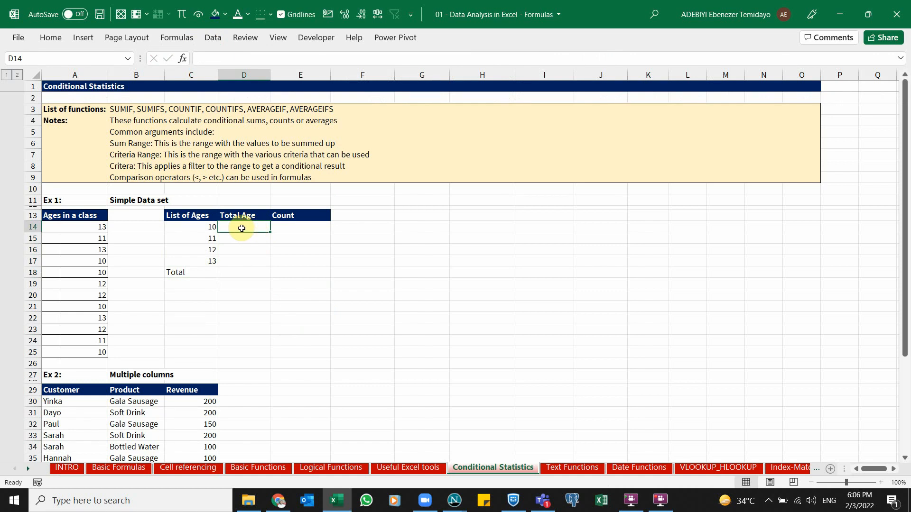
{"action": "left_click", "coordinate": [209, 227]}
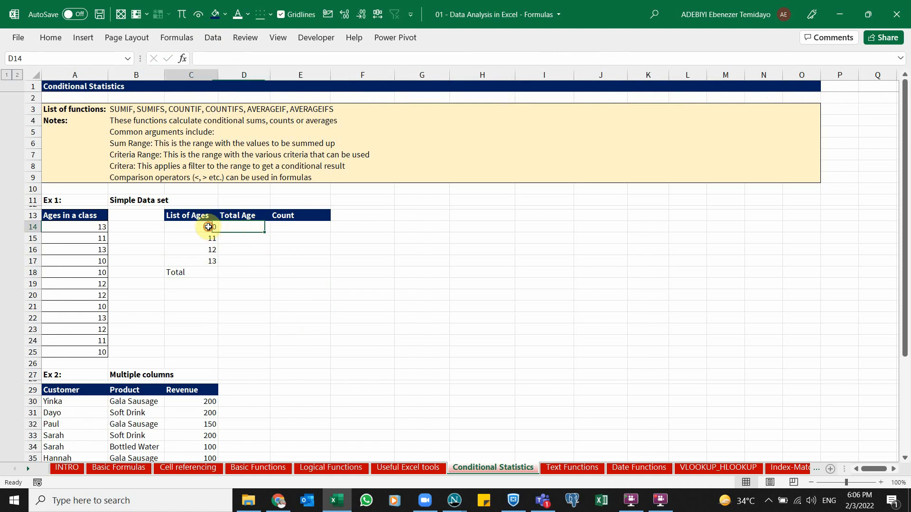
{"action": "left_click", "coordinate": [96, 262]}
{"action": "left_click_drag", "start_coordinate": [96, 262], "coordinate": [95, 272]}
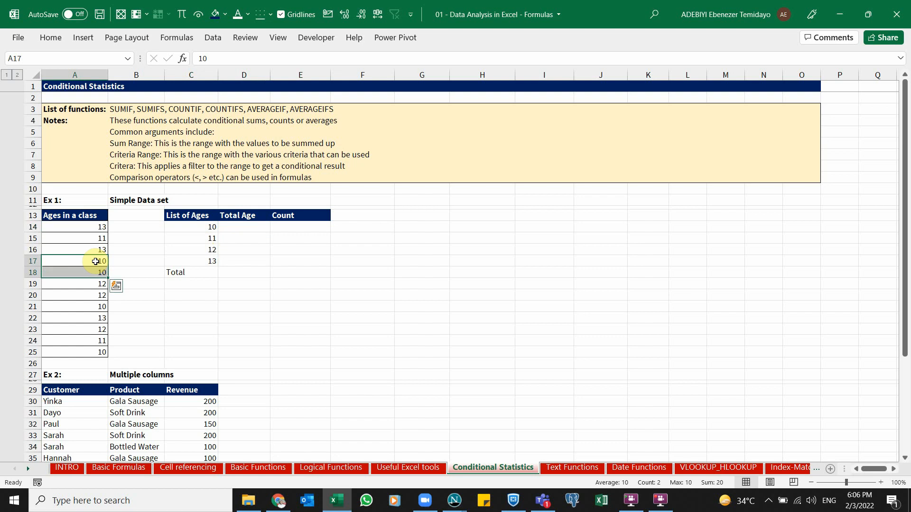
{"action": "left_click", "coordinate": [97, 306], "text": "ctrl"}
{"action": "left_click", "coordinate": [91, 353], "text": "ctrl"}
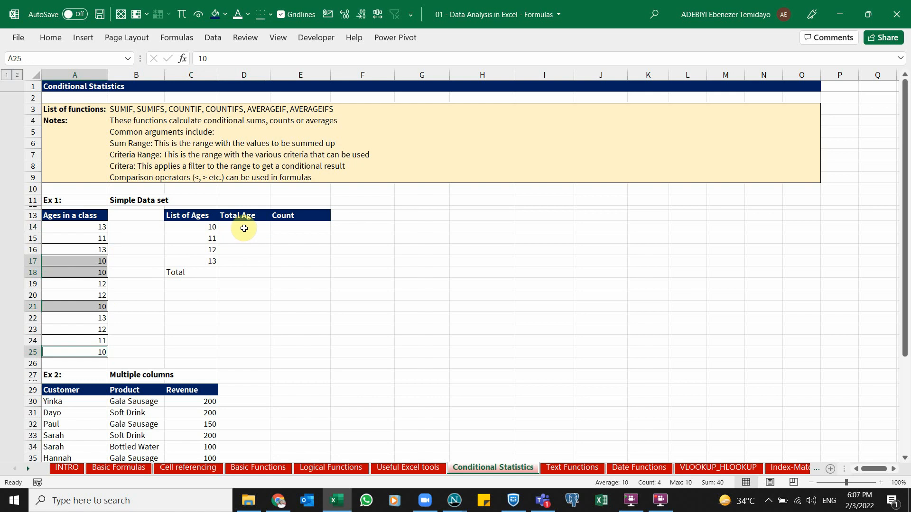
{"action": "left_click", "coordinate": [95, 237]}
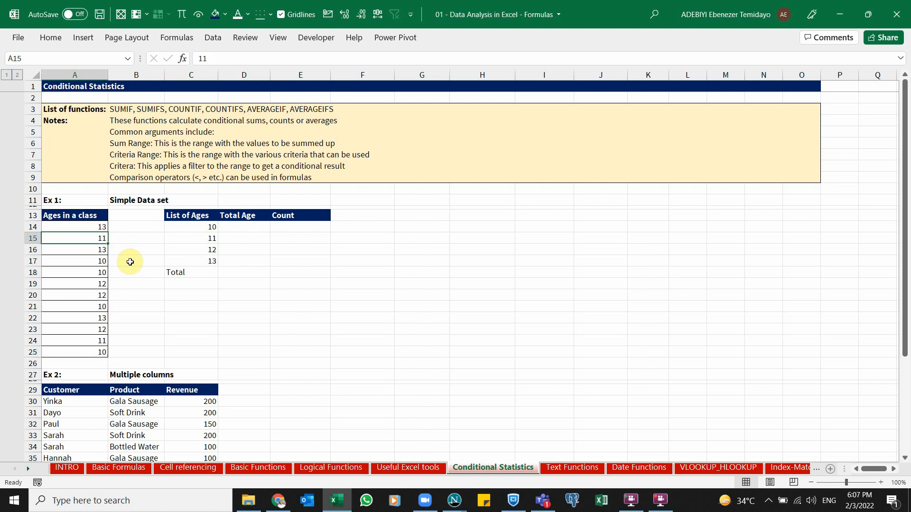
{"action": "left_click", "coordinate": [95, 339], "text": "ctrl"}
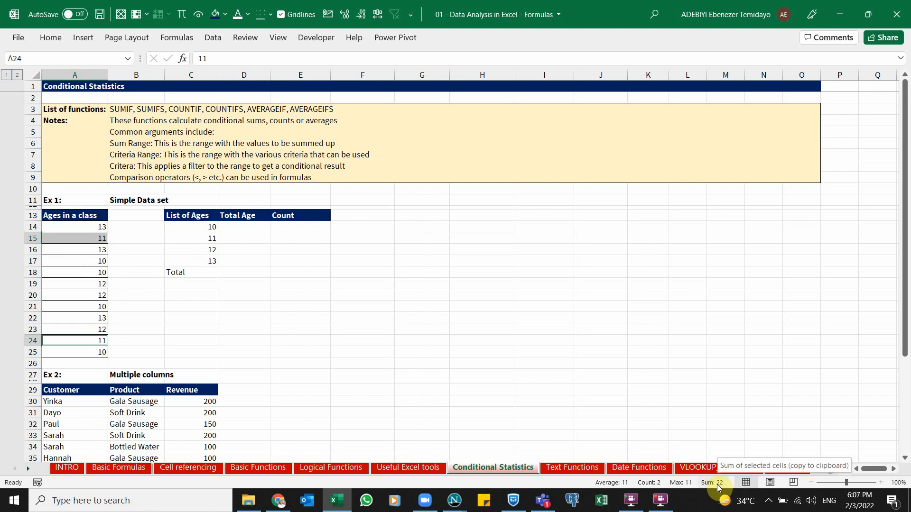
{"action": "left_click", "coordinate": [257, 230]}
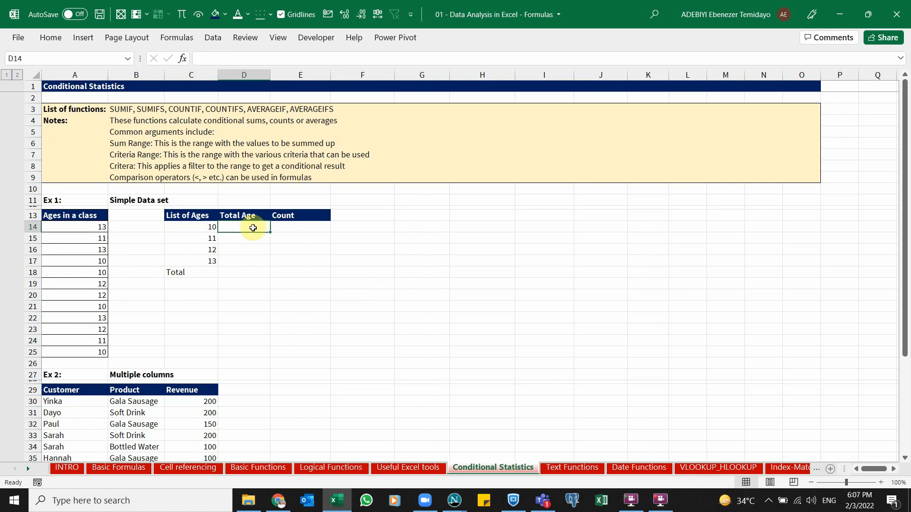
{"action": "left_click_drag", "start_coordinate": [270, 232], "coordinate": [246, 227]}
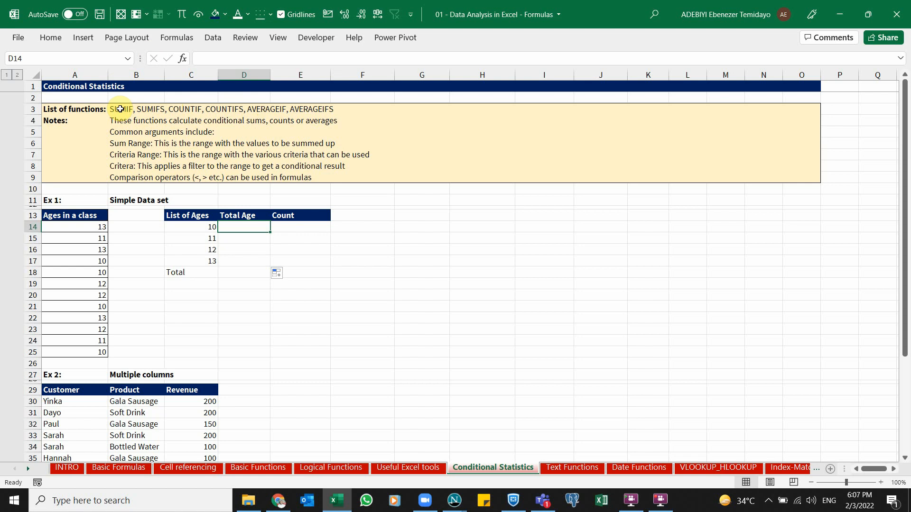
Enter =SUMIF($A$14:$A$25,C14) in D14 to total the class ages matching 10
{"action": "type", "text": "=sumif"}
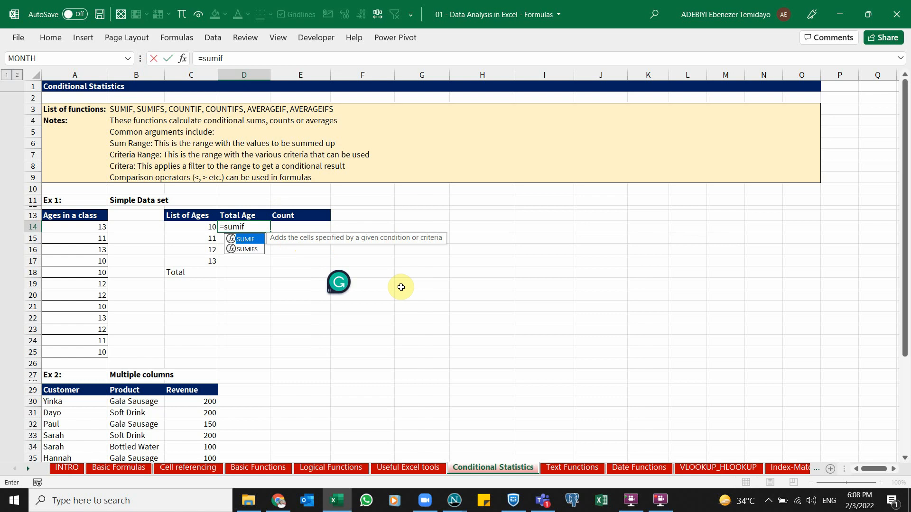
{"action": "key", "text": "Tab"}
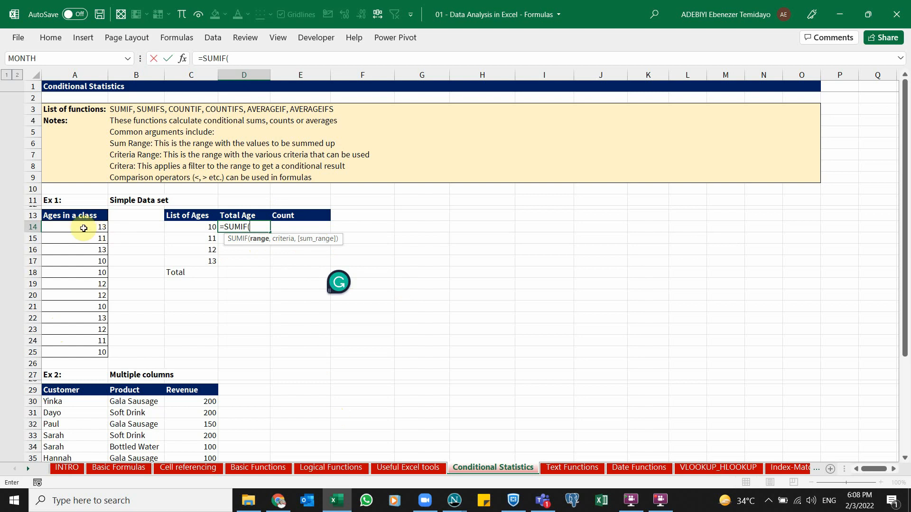
{"action": "left_click_drag", "start_coordinate": [84, 228], "coordinate": [86, 352]}
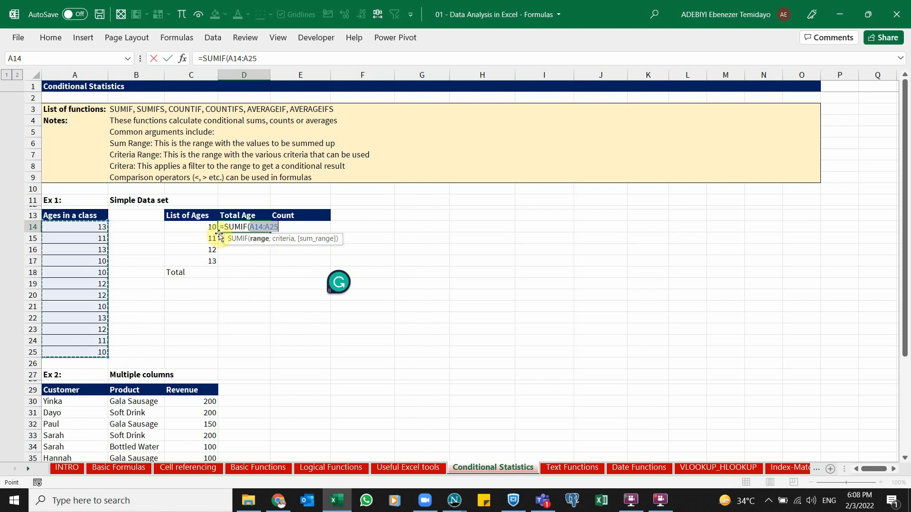
{"action": "key", "text": "F4"}
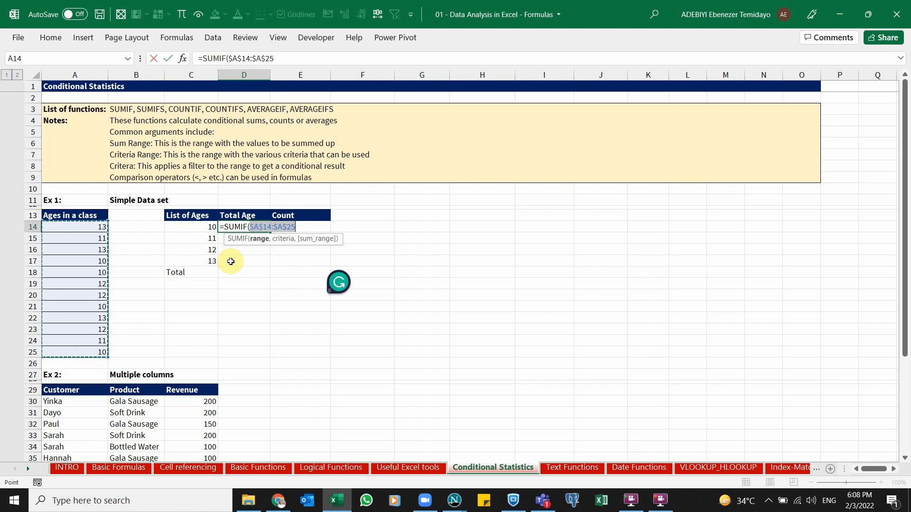
{"action": "type", "text": ","}
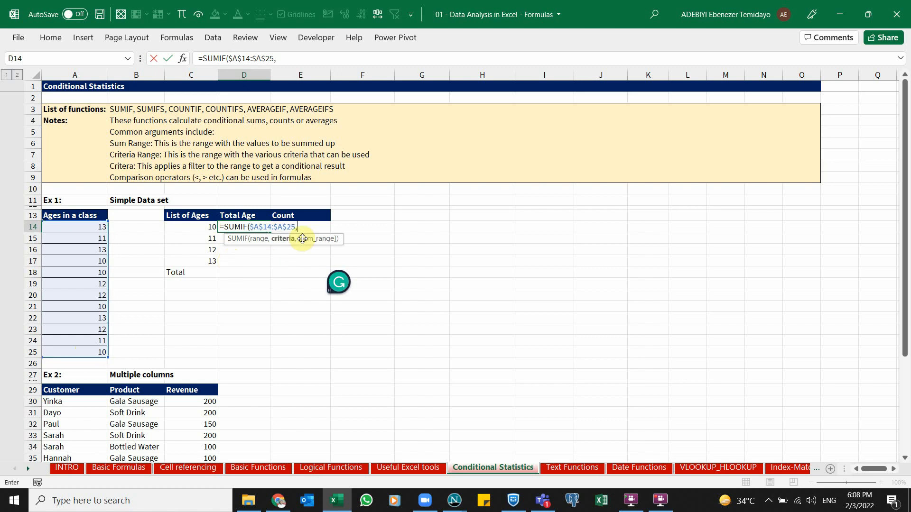
{"action": "left_click", "coordinate": [205, 226]}
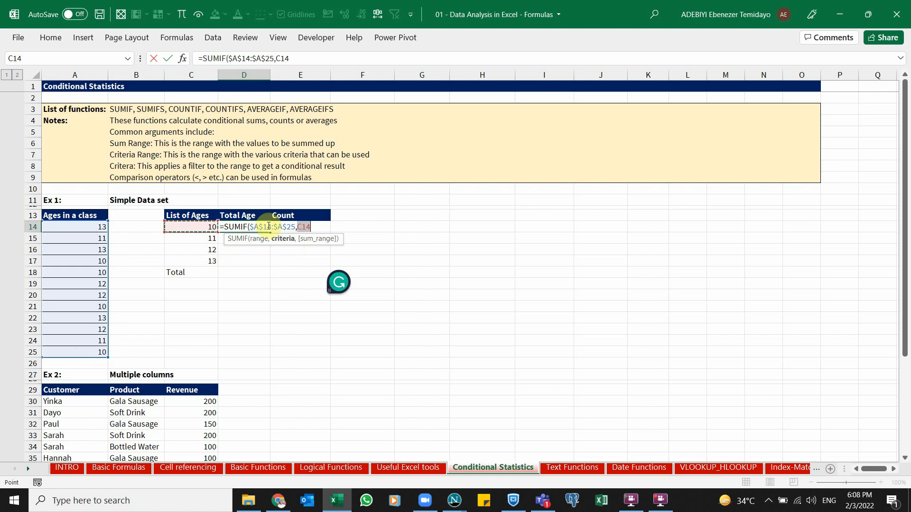
{"action": "left_click", "coordinate": [264, 240]}
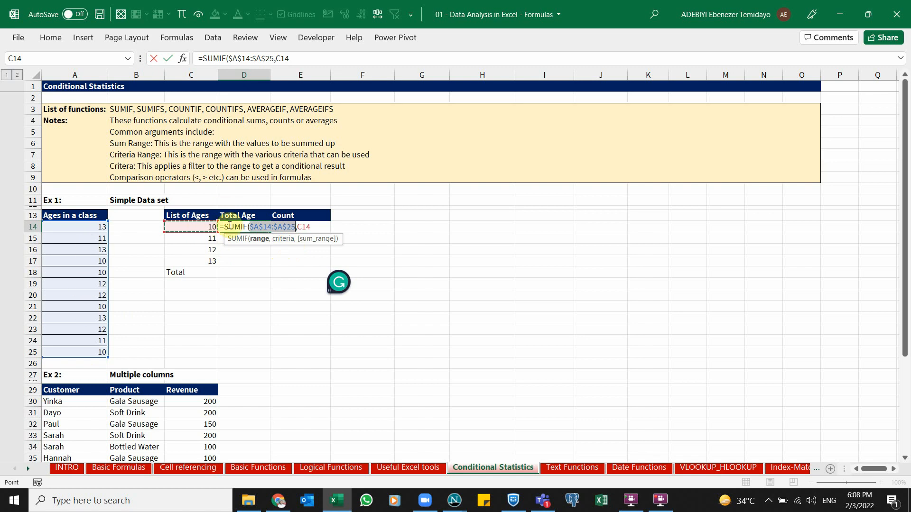
{"action": "left_click", "coordinate": [325, 227]}
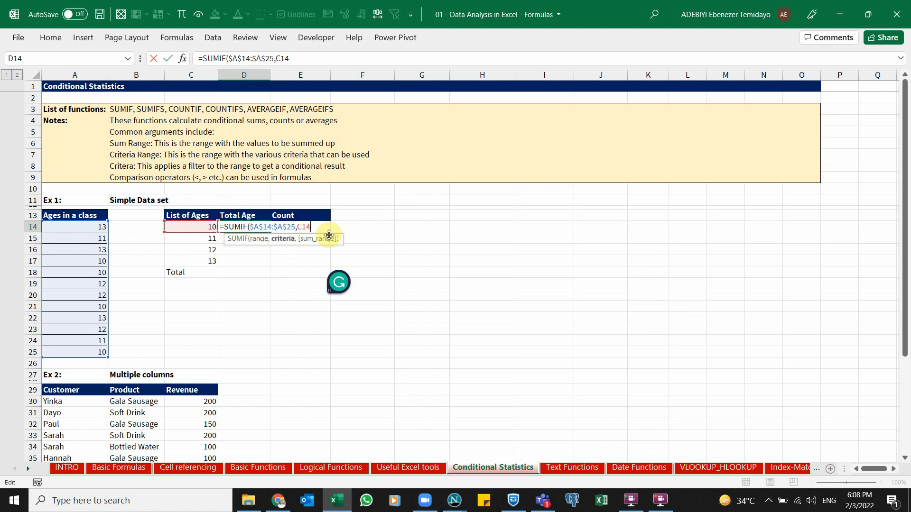
{"action": "type", "text": ","}
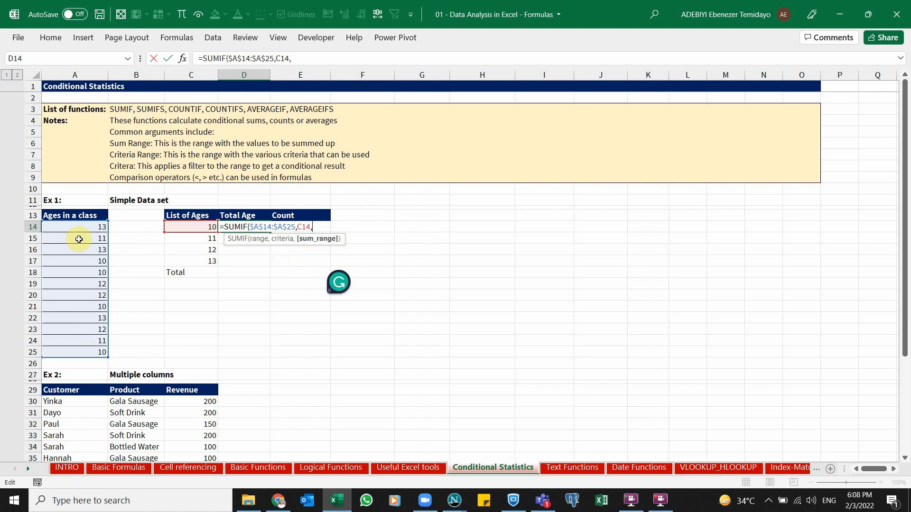
{"action": "key", "text": "BackSpace"}
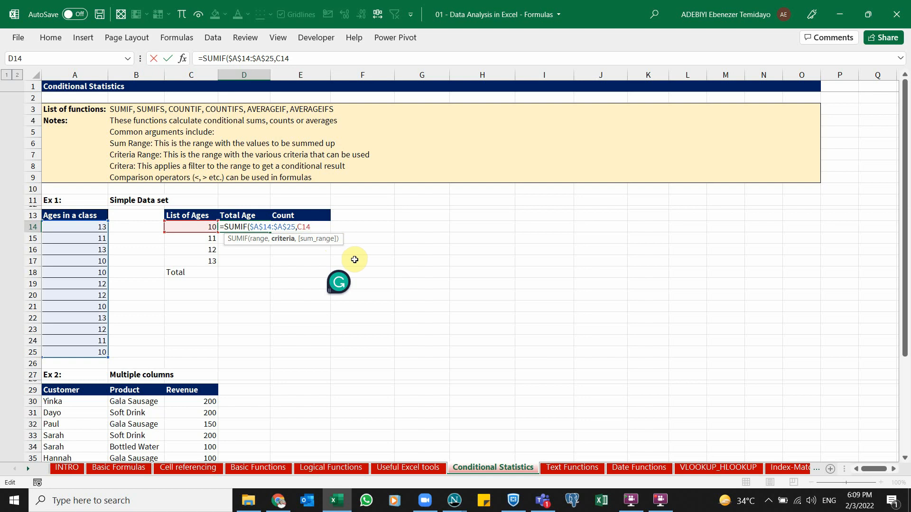
{"action": "type", "text": ")"}
{"action": "key", "text": "ctrl+Return"}
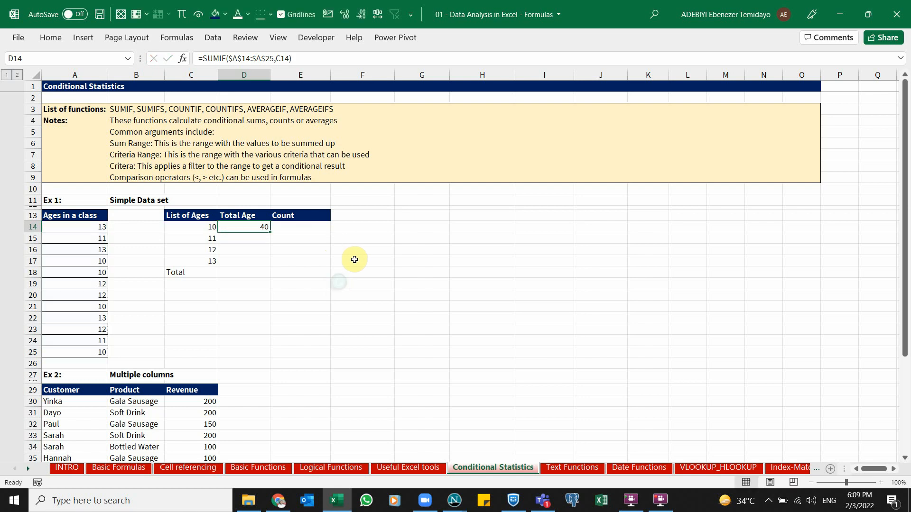
Fill the SUMIF formula down the Total Age column to D17
{"action": "left_click_drag", "start_coordinate": [268, 232], "coordinate": [266, 259]}
{"action": "double_click", "coordinate": [258, 261]}
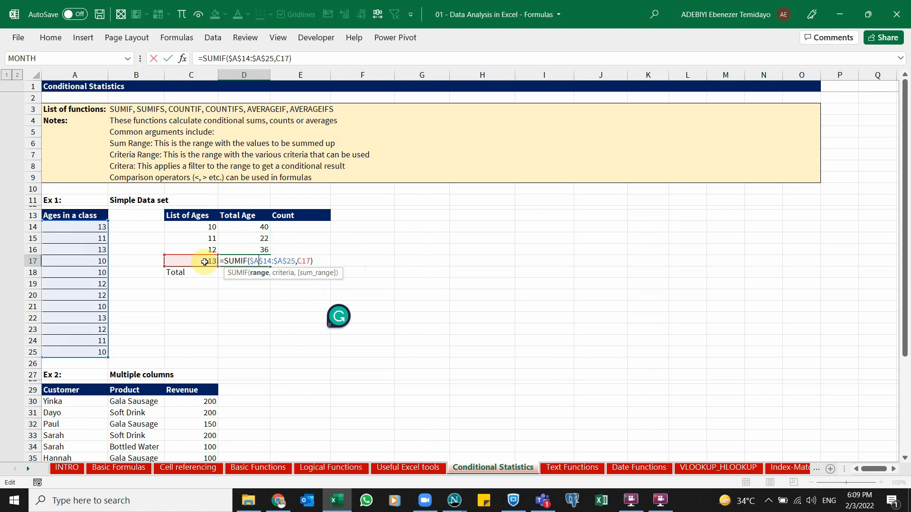
{"action": "key", "text": "ctrl+Return"}
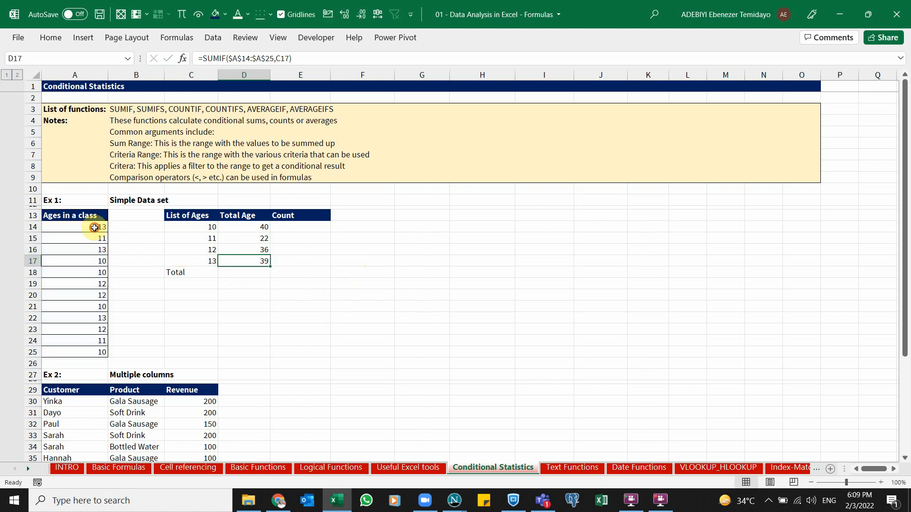
Add an AutoSum total of D14:D17 in D18
{"action": "left_click_drag", "start_coordinate": [94, 227], "coordinate": [81, 352]}
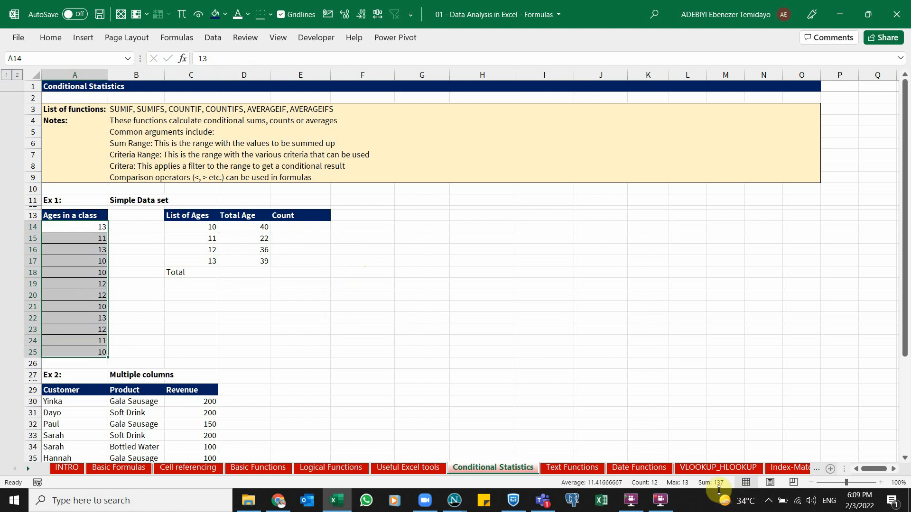
{"action": "left_click", "coordinate": [244, 272]}
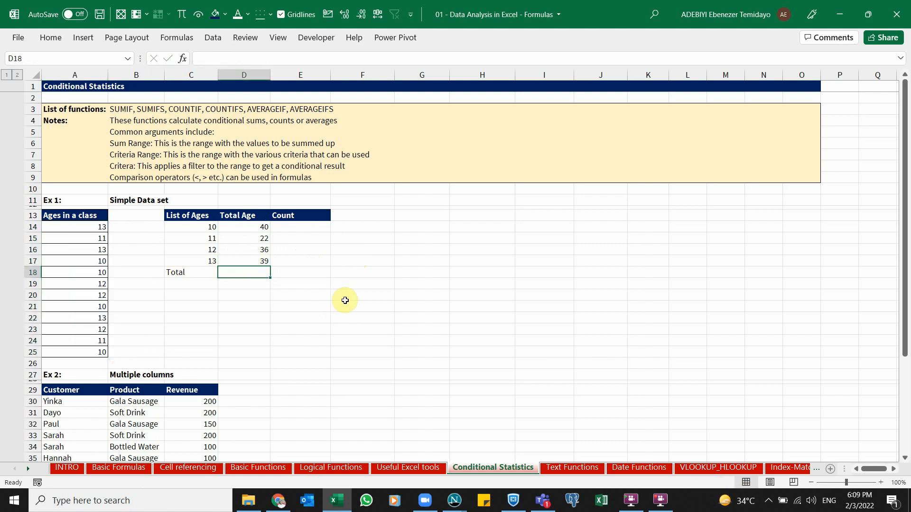
{"action": "key", "text": "alt+equal"}
{"action": "key", "text": "ctrl+Return"}
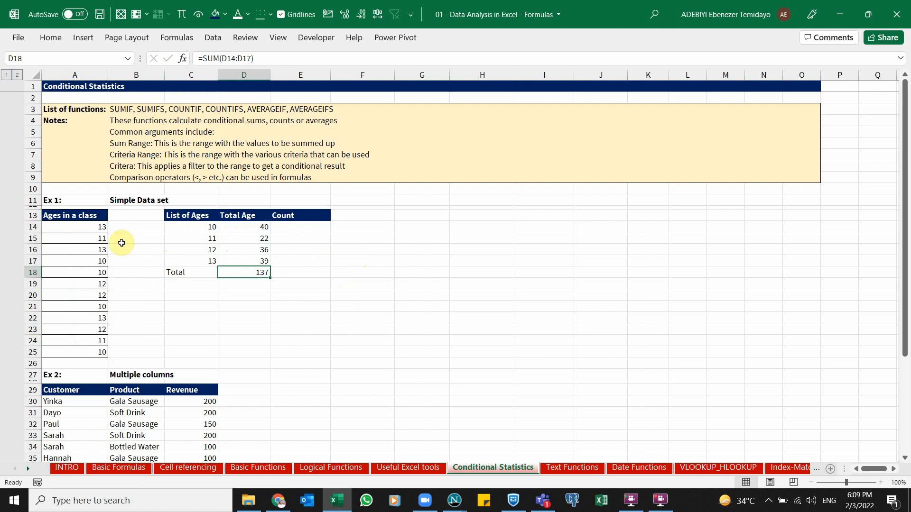
Review the Total Age formulas and their matching ages in C14:D18
{"action": "left_click", "coordinate": [239, 226]}
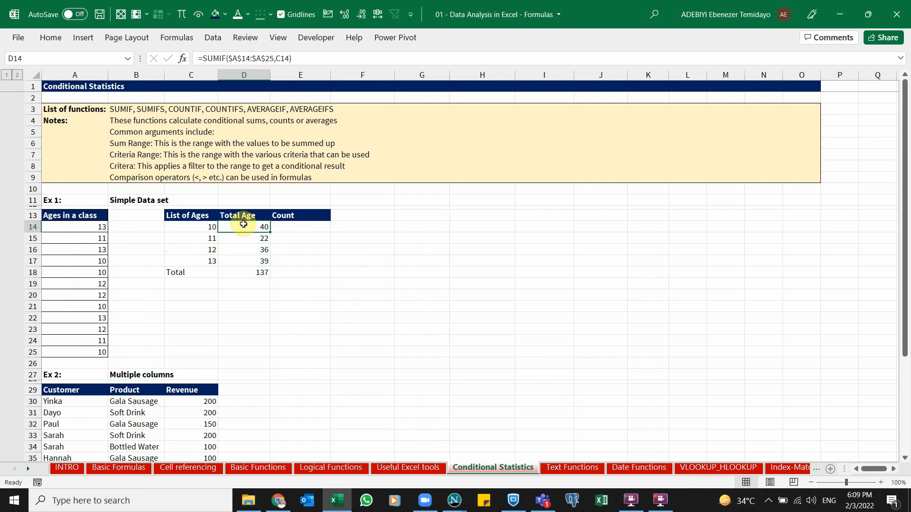
{"action": "left_click", "coordinate": [205, 227]}
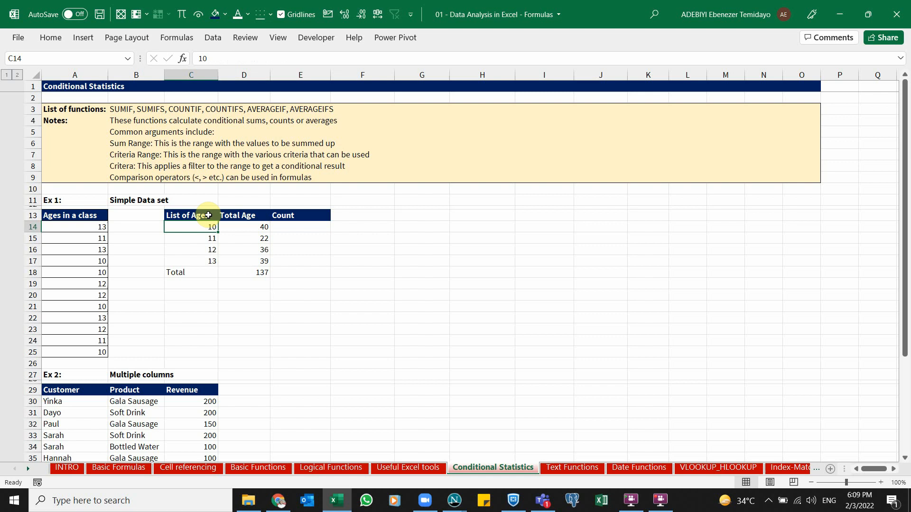
{"action": "left_click", "coordinate": [254, 227]}
{"action": "left_click", "coordinate": [218, 240]}
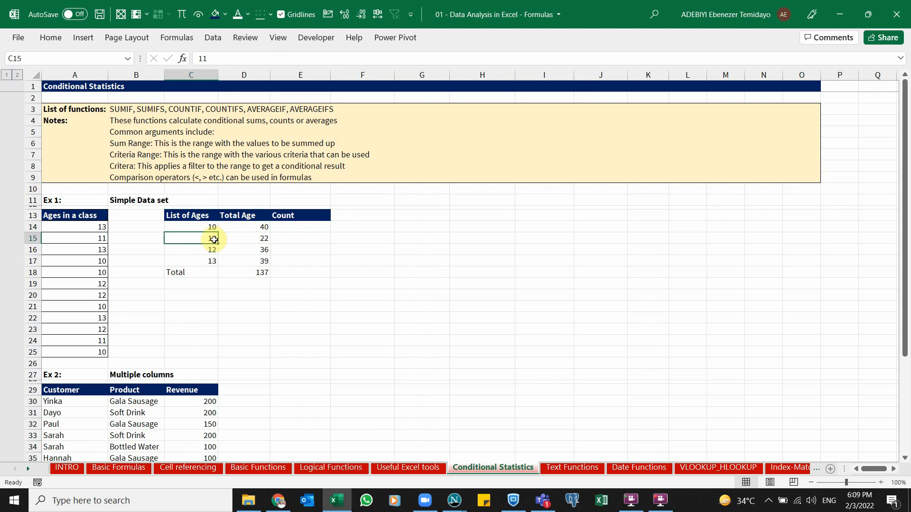
{"action": "left_click", "coordinate": [247, 240]}
{"action": "left_click", "coordinate": [214, 249]}
{"action": "left_click", "coordinate": [240, 249]}
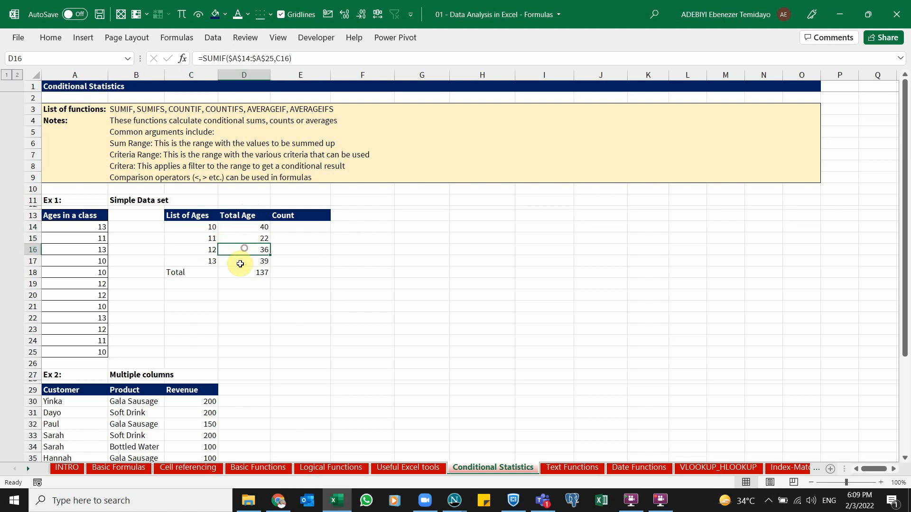
{"action": "left_click", "coordinate": [240, 271]}
{"action": "left_click", "coordinate": [262, 261]}
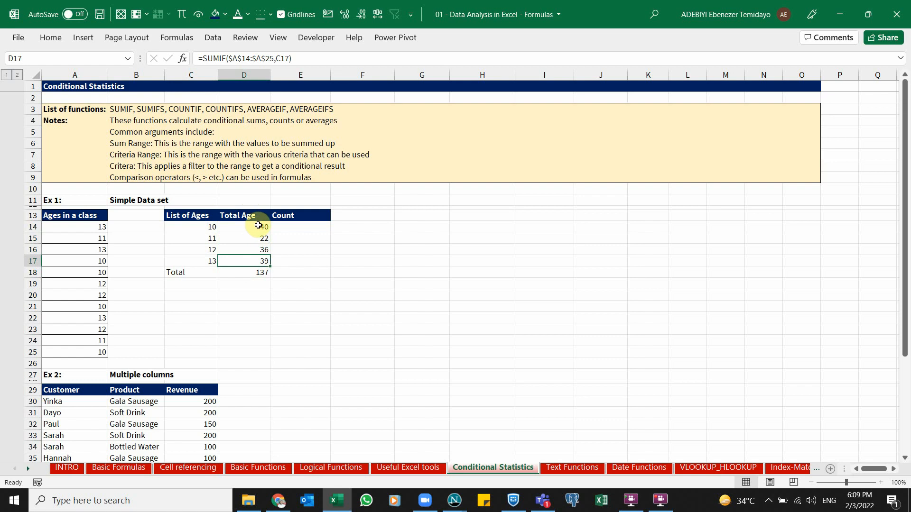
Clear the Total Age formulas and total from D14:D18
{"action": "left_click", "coordinate": [256, 225]}
{"action": "key", "text": "ctrl+shift+Down"}
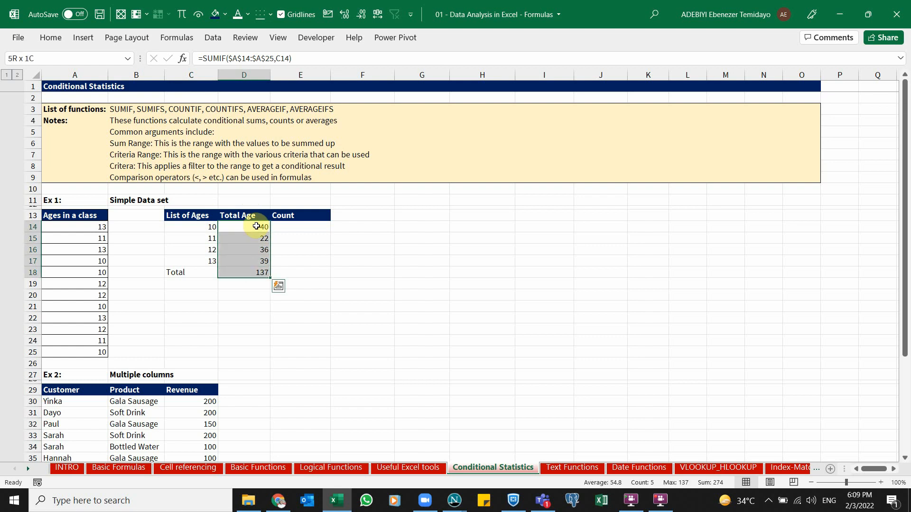
{"action": "key", "text": "Delete"}
{"action": "left_click", "coordinate": [257, 226]}
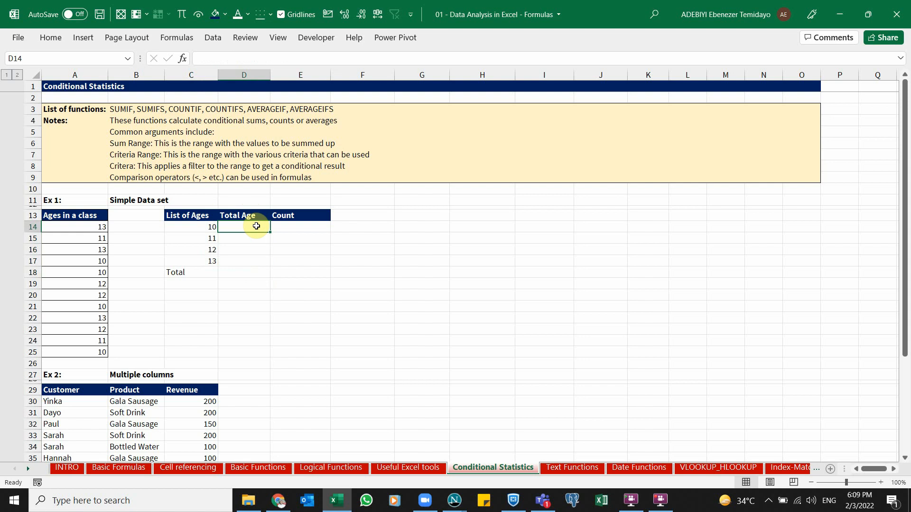
Start a SUMIFS formula in D14 using the absolute range $A$14:$A$25 as both the sum range and the criteria range
{"action": "type", "text": "=sumifs"}
{"action": "key", "text": "Tab"}
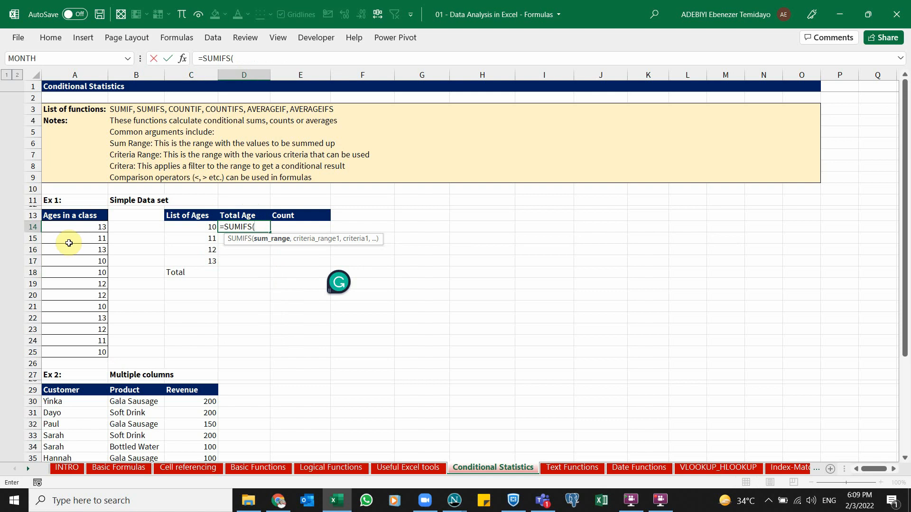
{"action": "left_click_drag", "start_coordinate": [66, 226], "coordinate": [79, 349]}
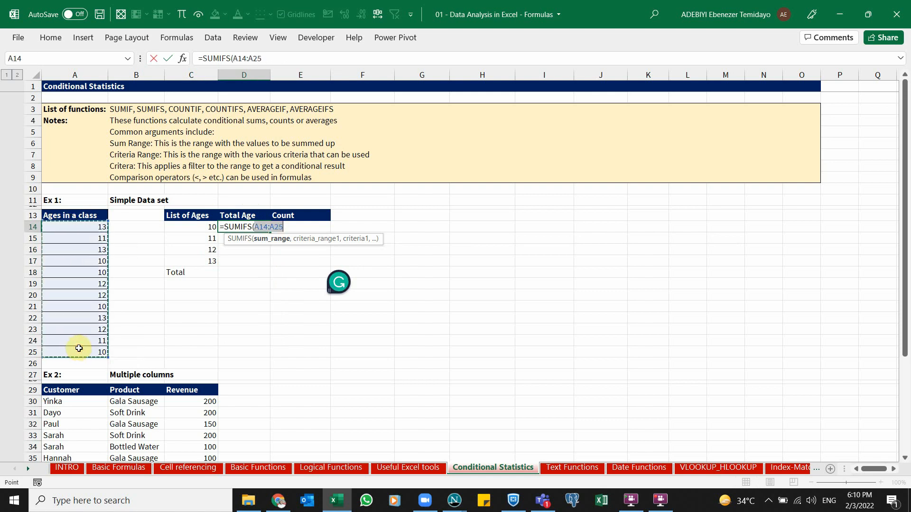
{"action": "key", "text": "F4"}
{"action": "type", "text": ","}
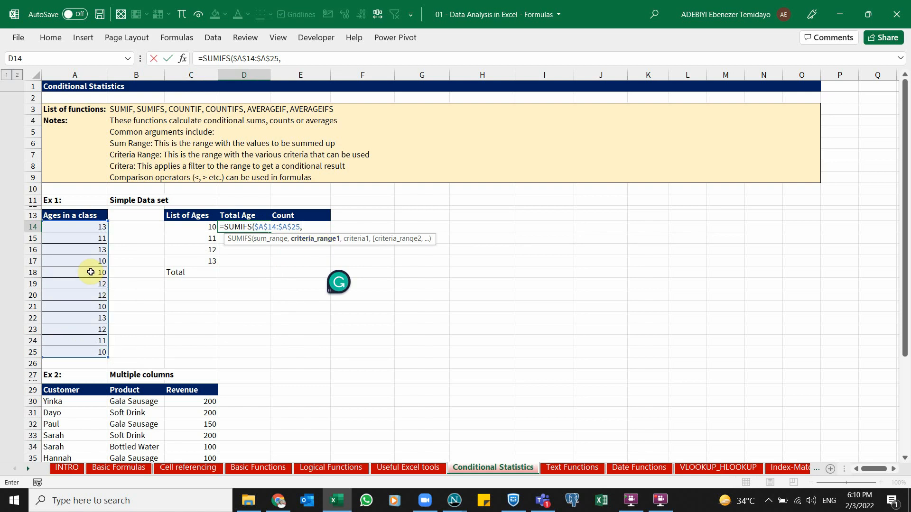
{"action": "left_click_drag", "start_coordinate": [61, 230], "coordinate": [72, 352]}
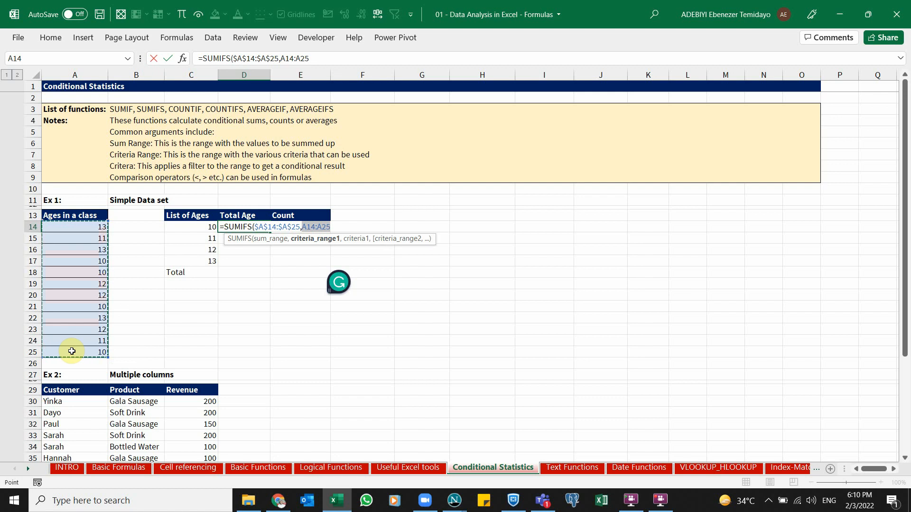
{"action": "key", "text": "F4"}
{"action": "type", "text": ","}
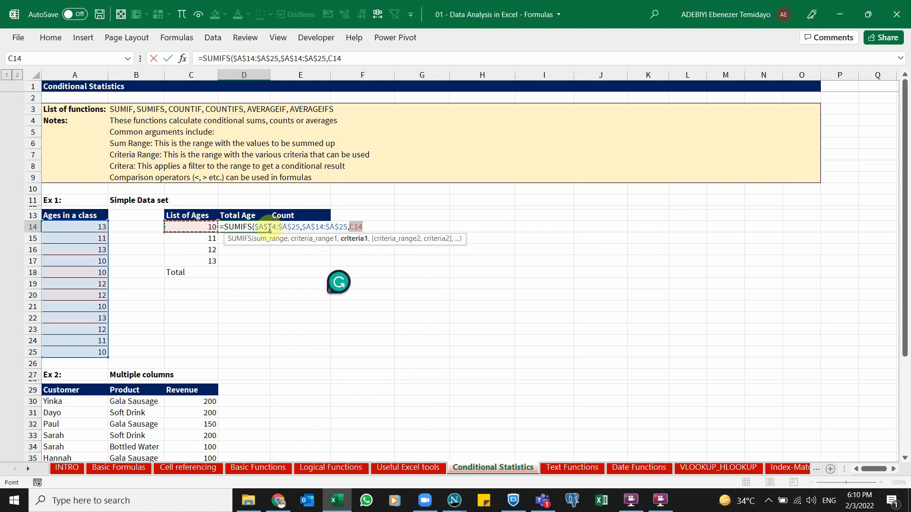
Complete the SUMIFS formula with C14 as the criteria and confirm it in D14
{"action": "left_click", "coordinate": [263, 242]}
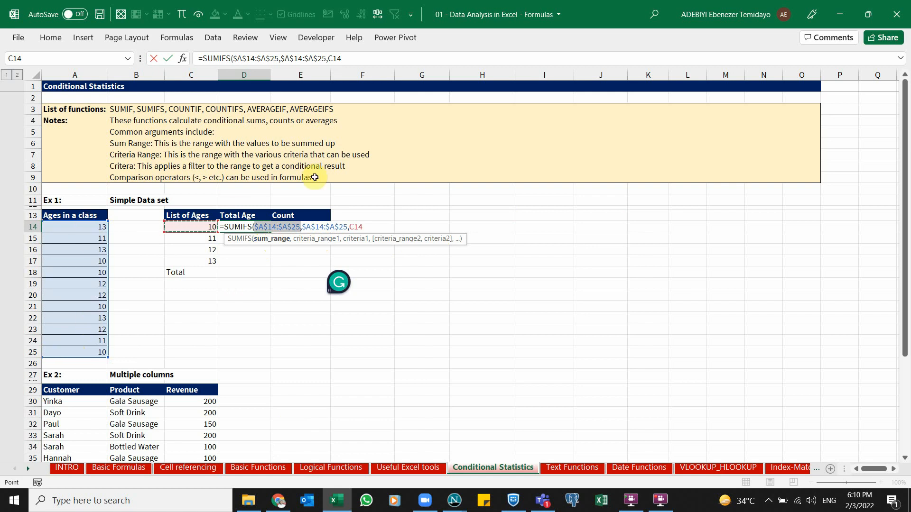
{"action": "left_click", "coordinate": [317, 242]}
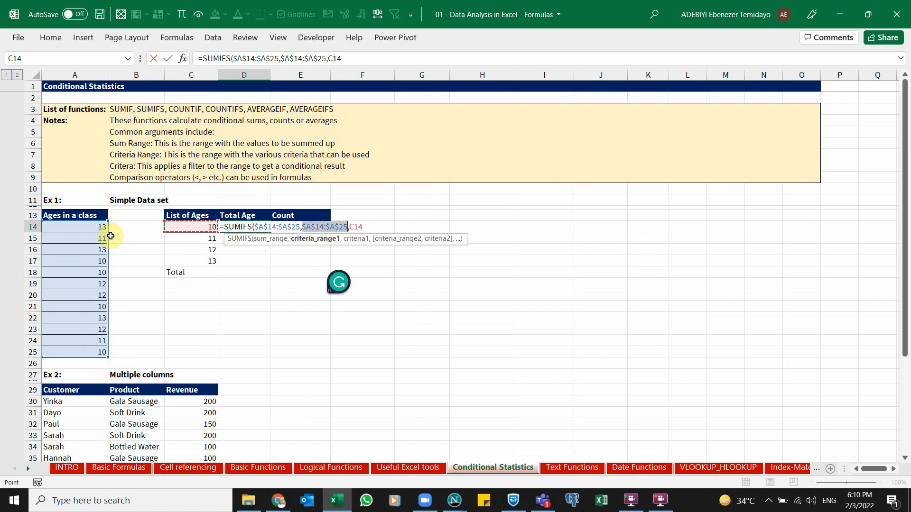
{"action": "left_click", "coordinate": [354, 238]}
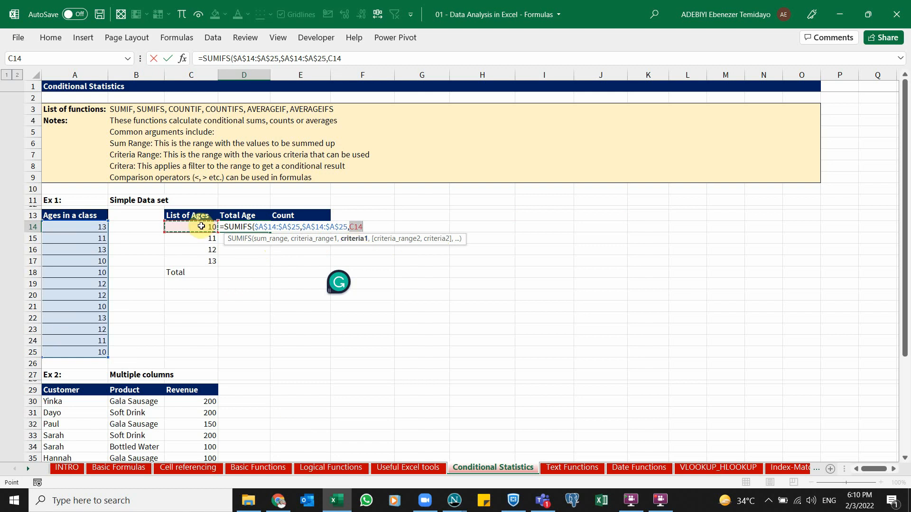
{"action": "type", "text": ")"}
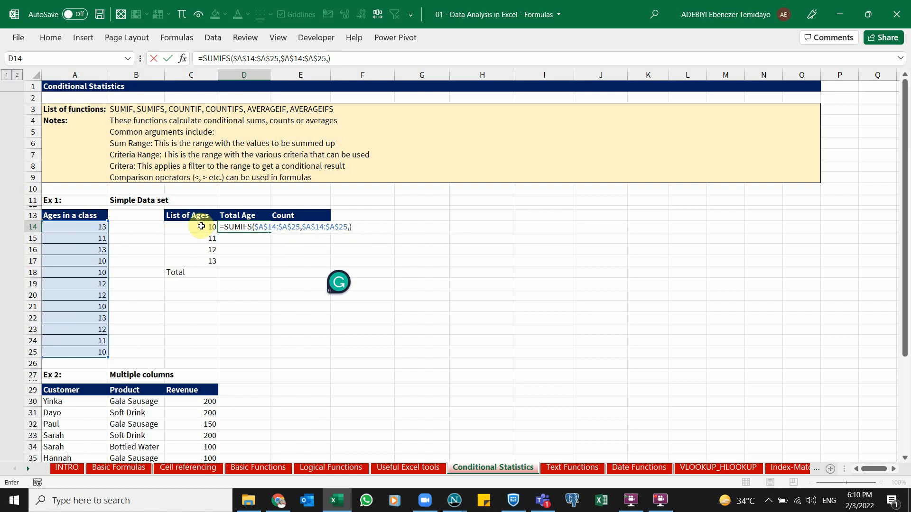
{"action": "key", "text": "Right"}
{"action": "key", "text": "Right"}
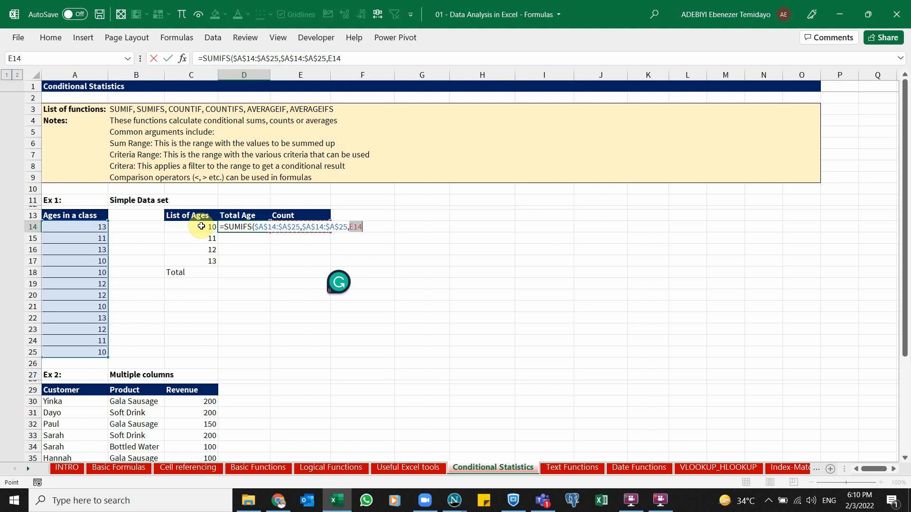
{"action": "key", "text": "Left"}
{"action": "key", "text": "Left"}
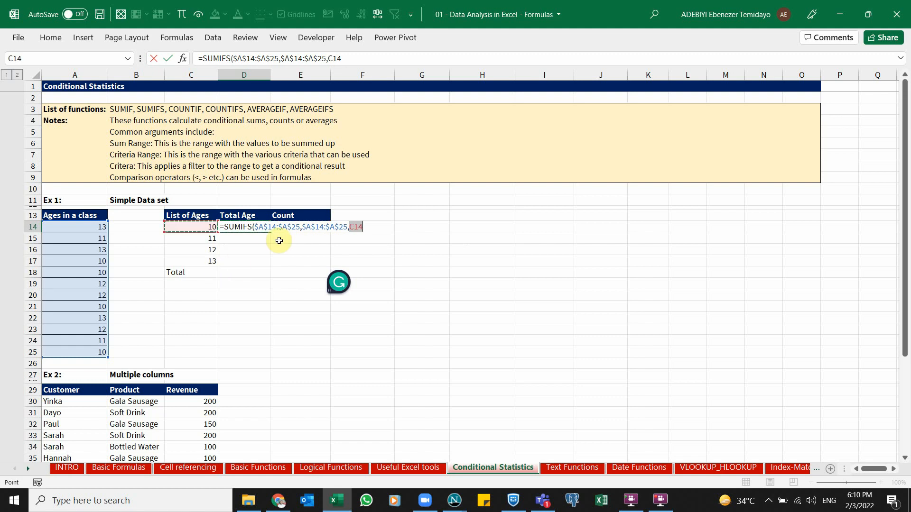
{"action": "left_click", "coordinate": [363, 227]}
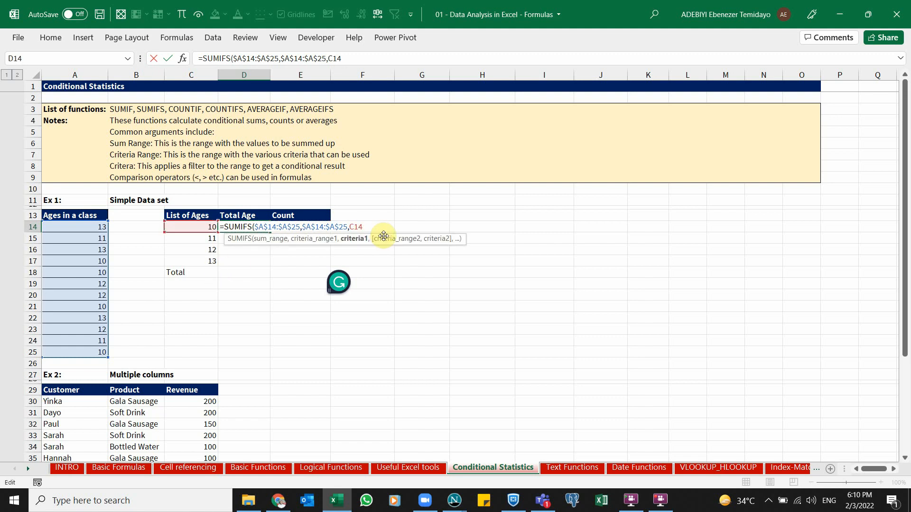
{"action": "type", "text": ")"}
{"action": "key", "text": "ctrl+Return"}
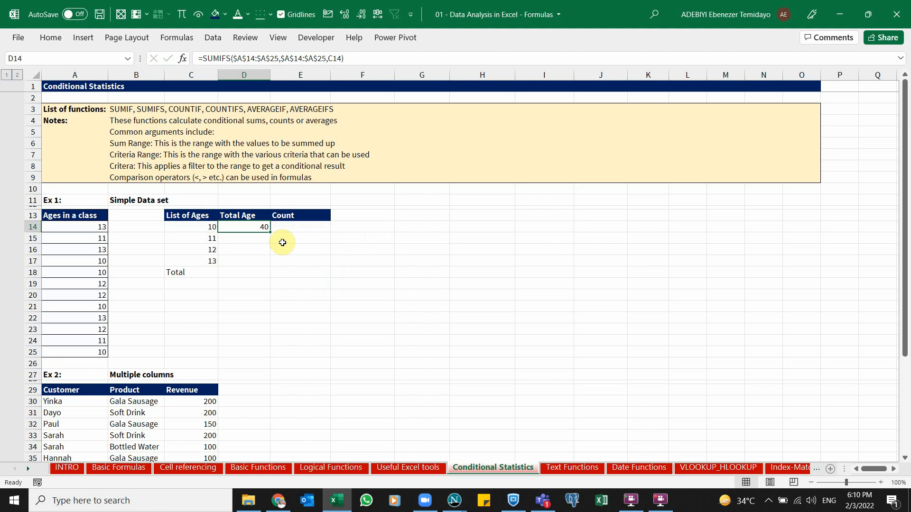
Fill the SUMIFS formula down to D17 and add an AutoSum total of the Total Age column in D18
{"action": "left_click_drag", "start_coordinate": [271, 233], "coordinate": [272, 264]}
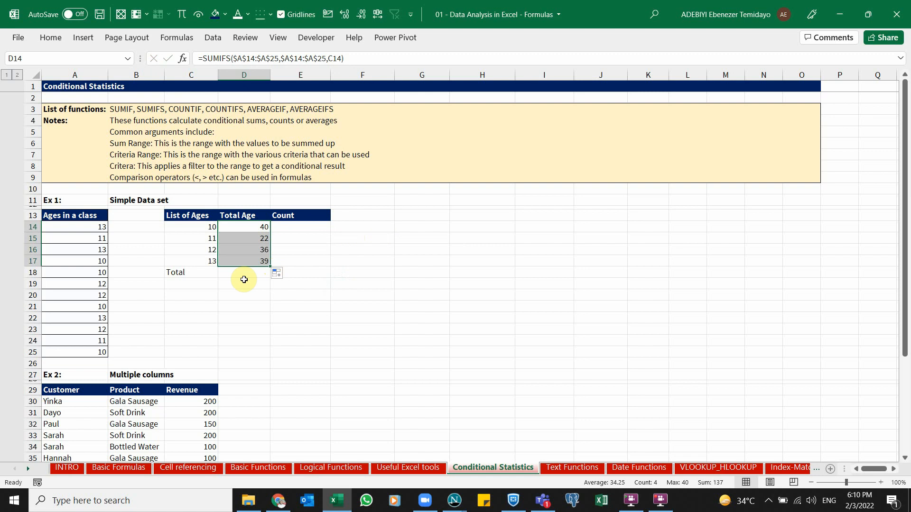
{"action": "key", "text": "alt+equal"}
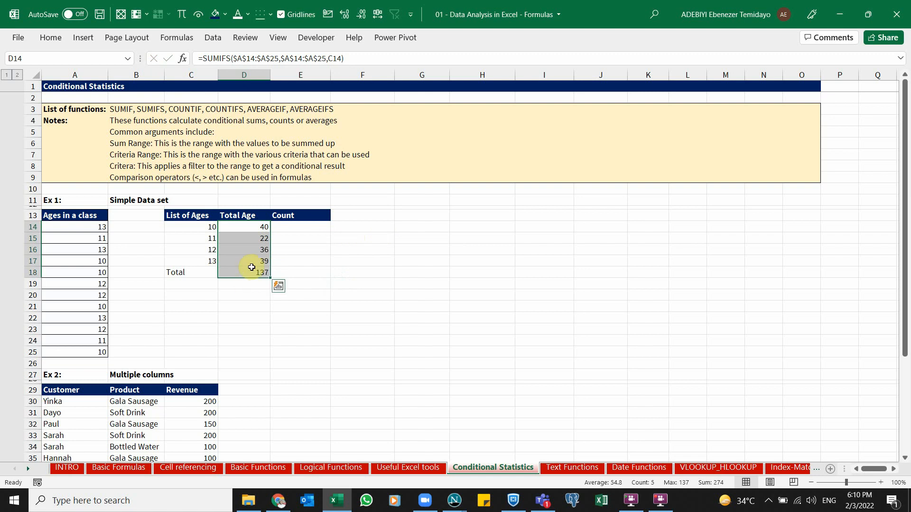
{"action": "left_click_drag", "start_coordinate": [252, 265], "coordinate": [250, 272]}
{"action": "left_click", "coordinate": [252, 274]}
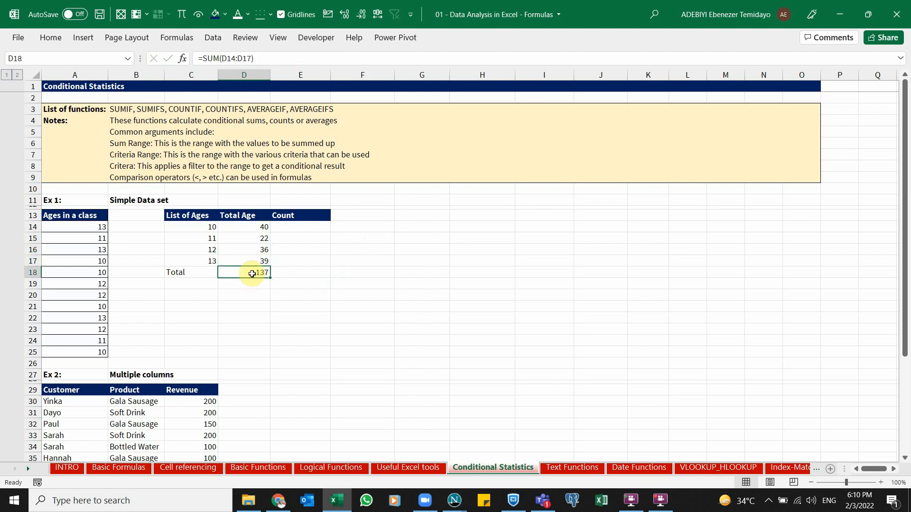
Start a COUNTIF formula in the Count cell E14
{"action": "left_click", "coordinate": [311, 226]}
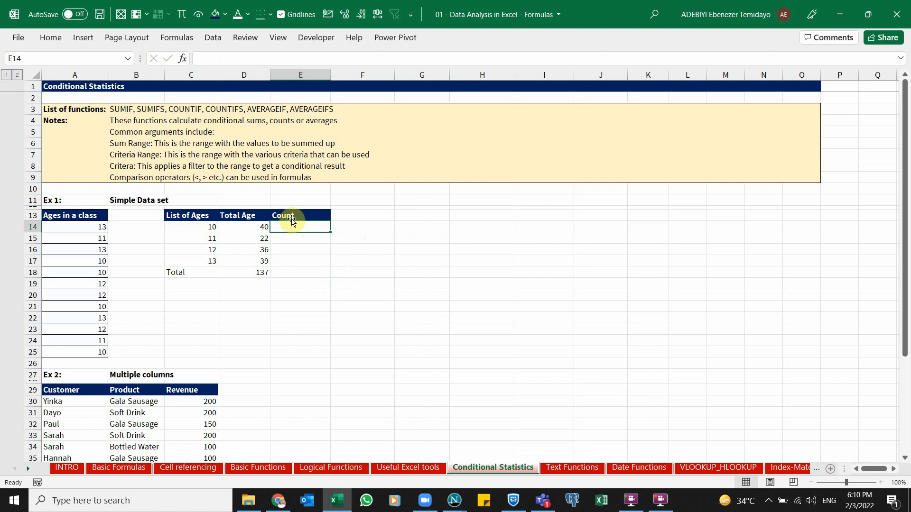
{"action": "left_click", "coordinate": [208, 227]}
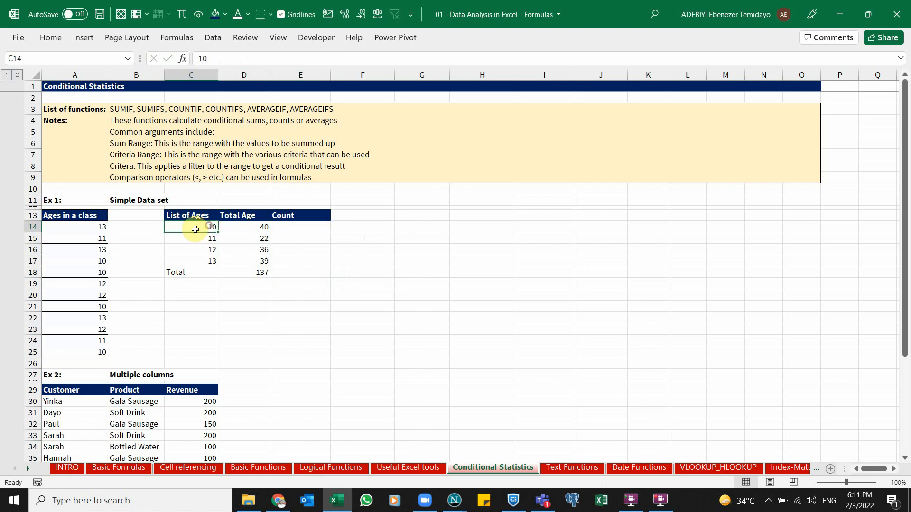
{"action": "left_click", "coordinate": [95, 262]}
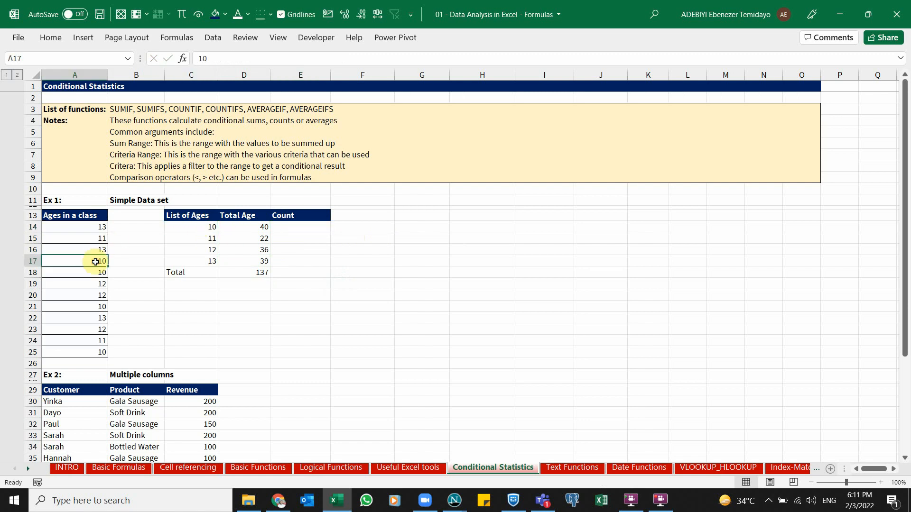
{"action": "left_click", "coordinate": [84, 308]}
{"action": "left_click", "coordinate": [95, 352]}
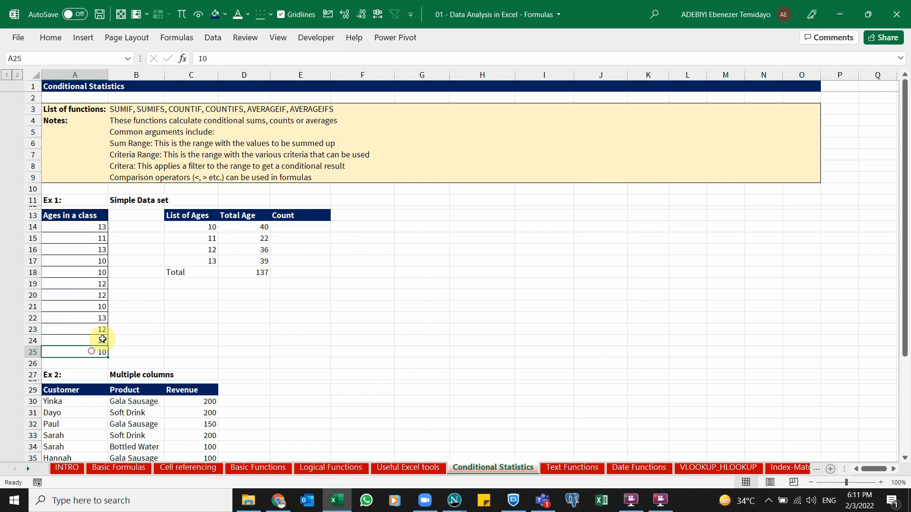
{"action": "left_click", "coordinate": [306, 225]}
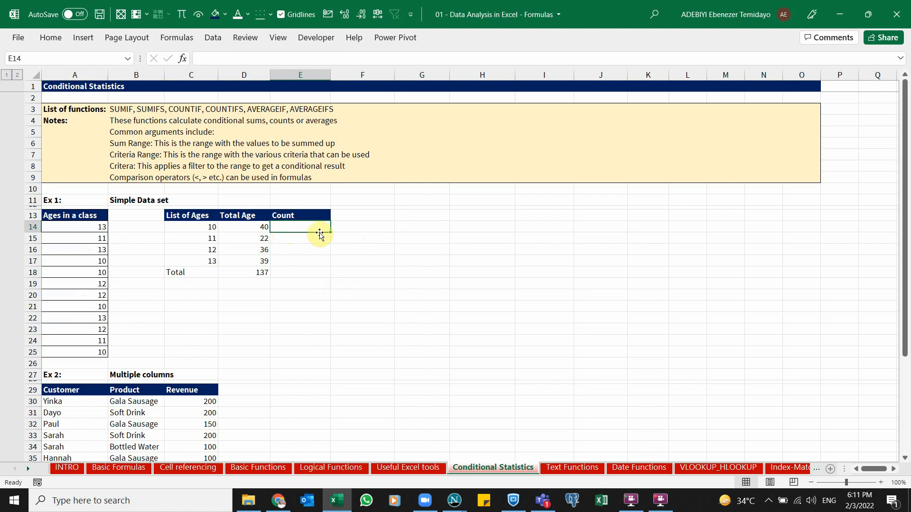
{"action": "type", "text": "=coun"}
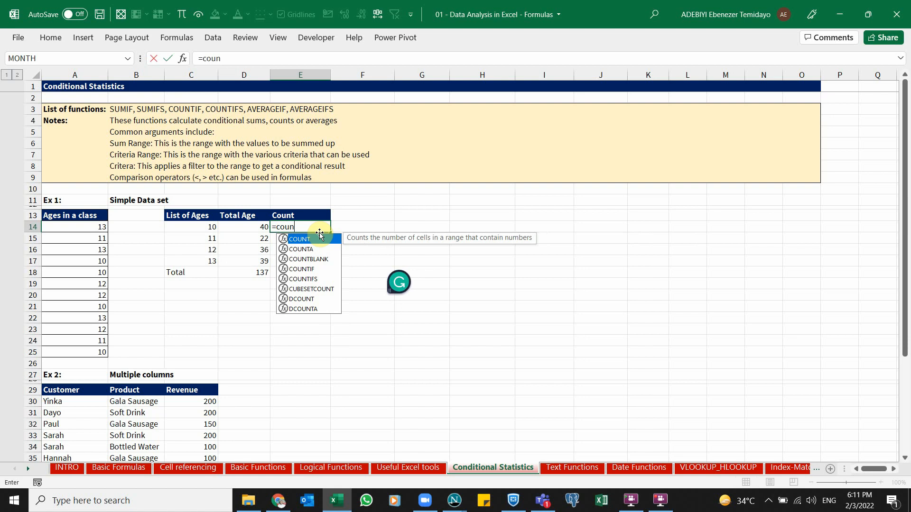
{"action": "type", "text": "if"}
{"action": "key", "text": "BackSpace"}
{"action": "key", "text": "BackSpace"}
{"action": "type", "text": "tif"}
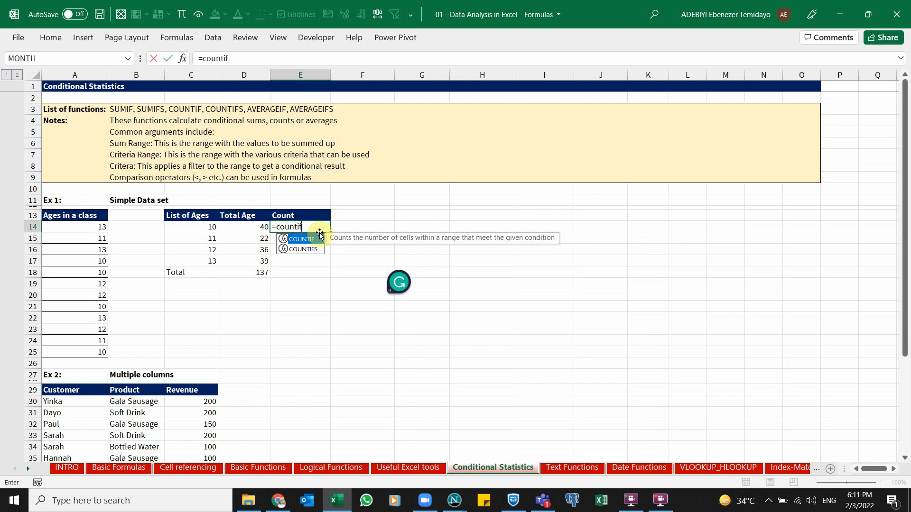
{"action": "key", "text": "Tab"}
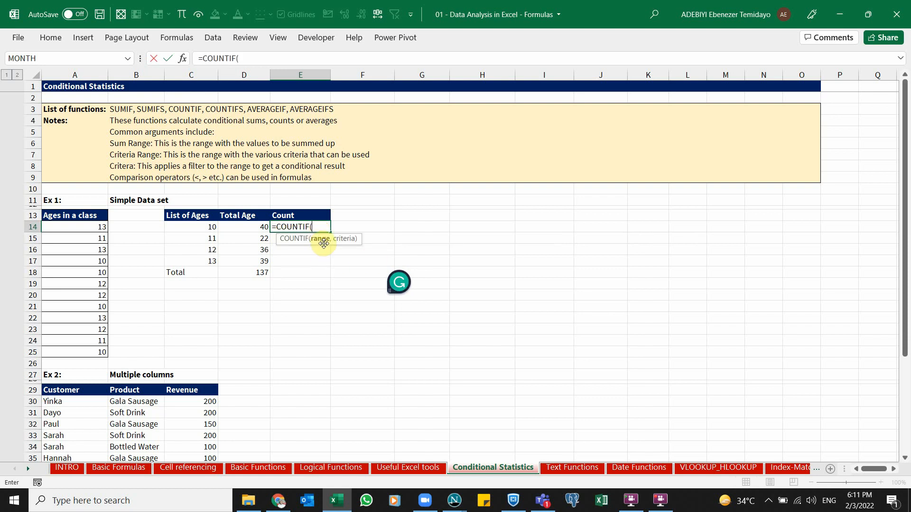
Set the COUNTIF range to the absolute $A$14:$A$25 and the criteria to C14, then confirm it
{"action": "left_click_drag", "start_coordinate": [85, 228], "coordinate": [92, 352]}
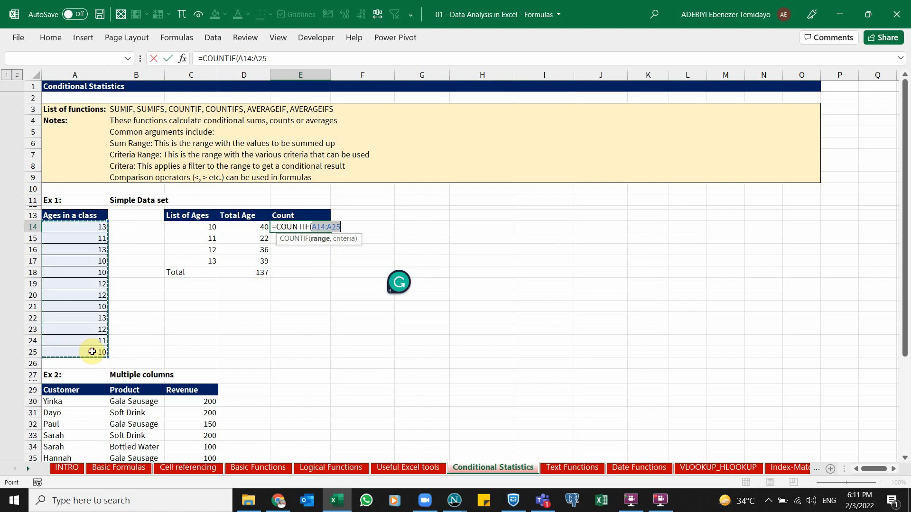
{"action": "key", "text": "F4"}
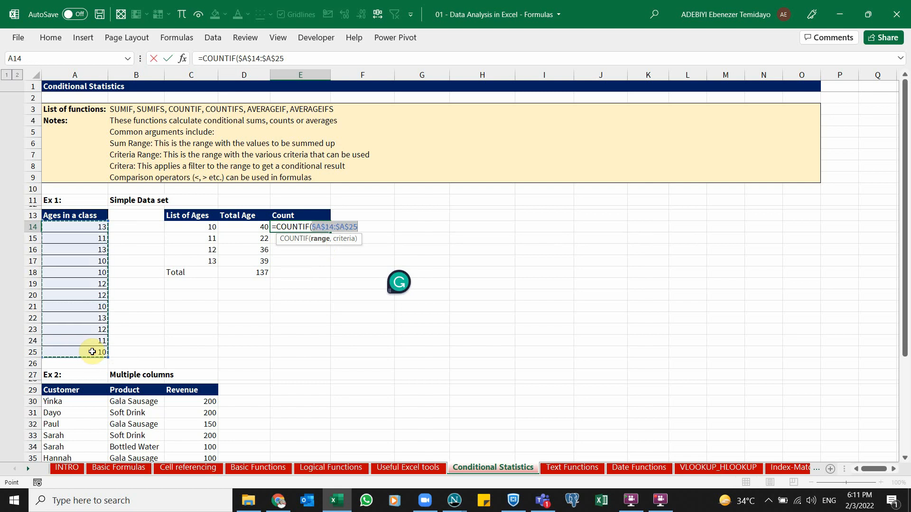
{"action": "type", "text": ","}
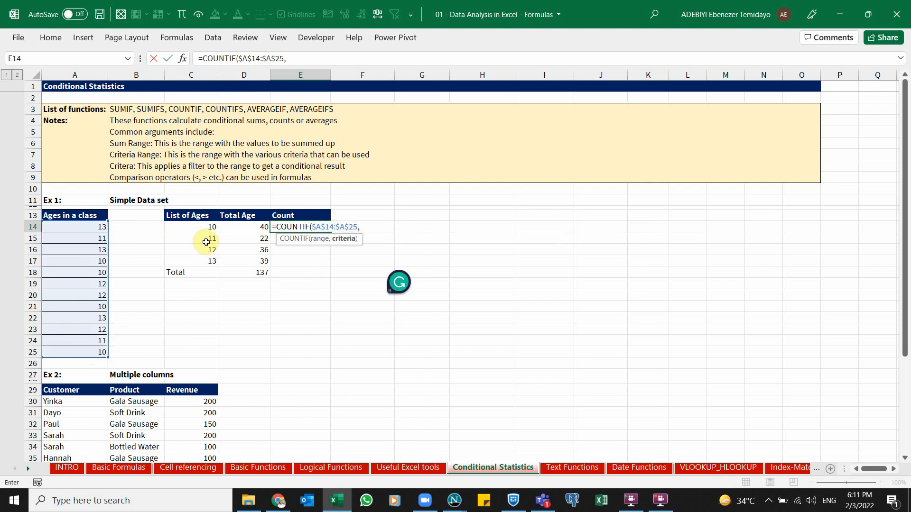
{"action": "left_click", "coordinate": [196, 229]}
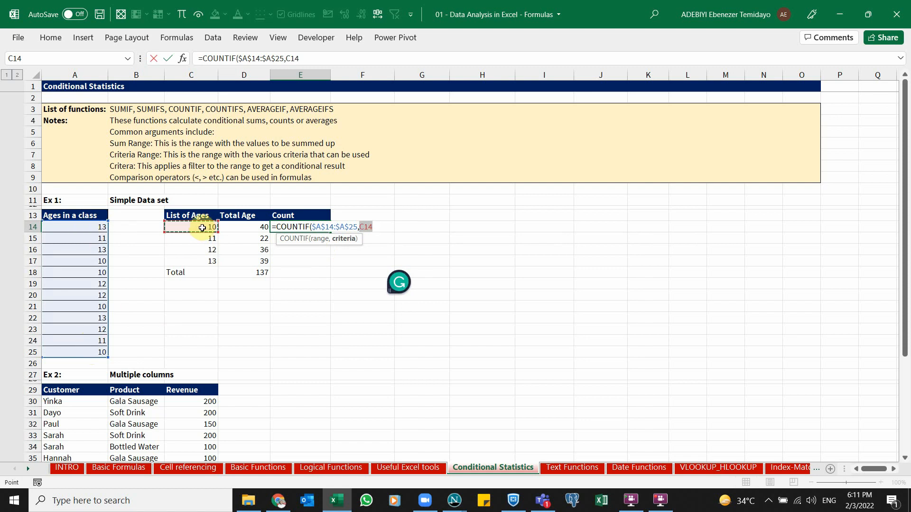
{"action": "type", "text": ")"}
{"action": "key", "text": "ctrl+Return"}
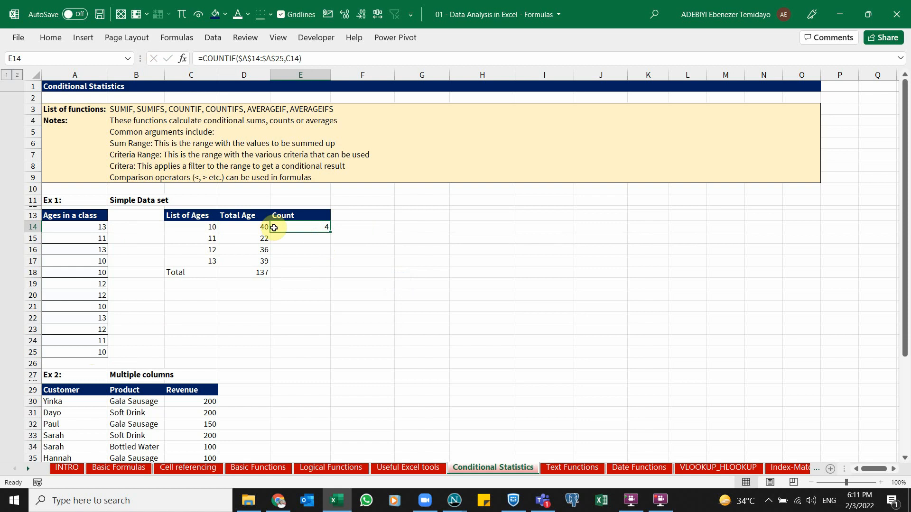
Fill the COUNTIF formula down to E17 and add an AutoSum total of the Count column in E18
{"action": "left_click", "coordinate": [317, 227]}
{"action": "left_click_drag", "start_coordinate": [330, 232], "coordinate": [332, 262]}
{"action": "left_click", "coordinate": [321, 237]}
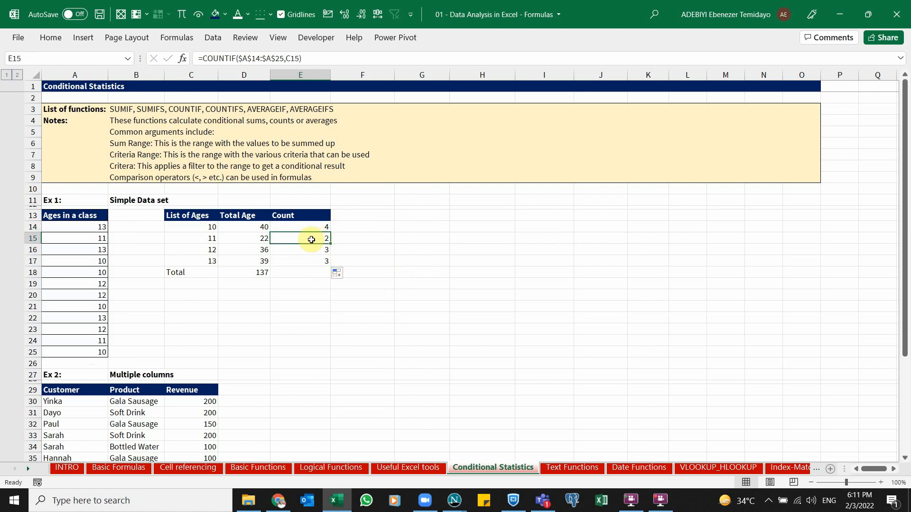
{"action": "double_click", "coordinate": [315, 258]}
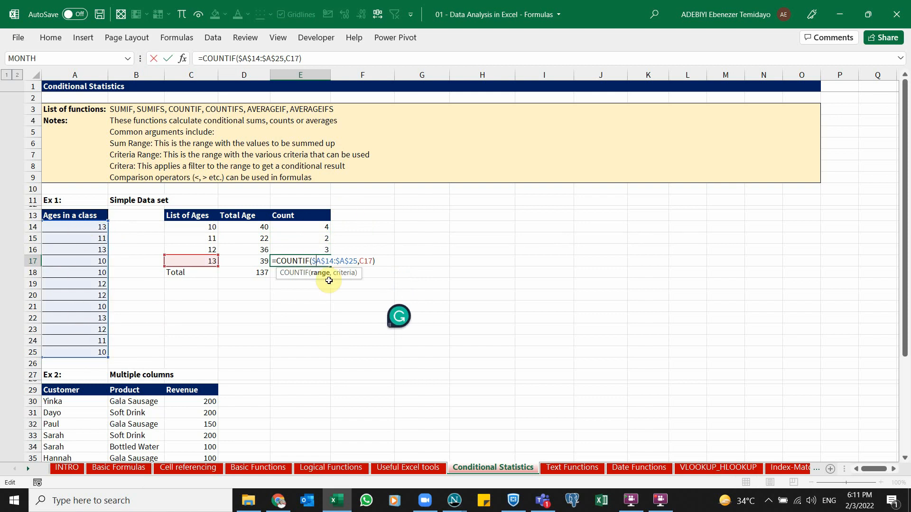
{"action": "key", "text": "Return"}
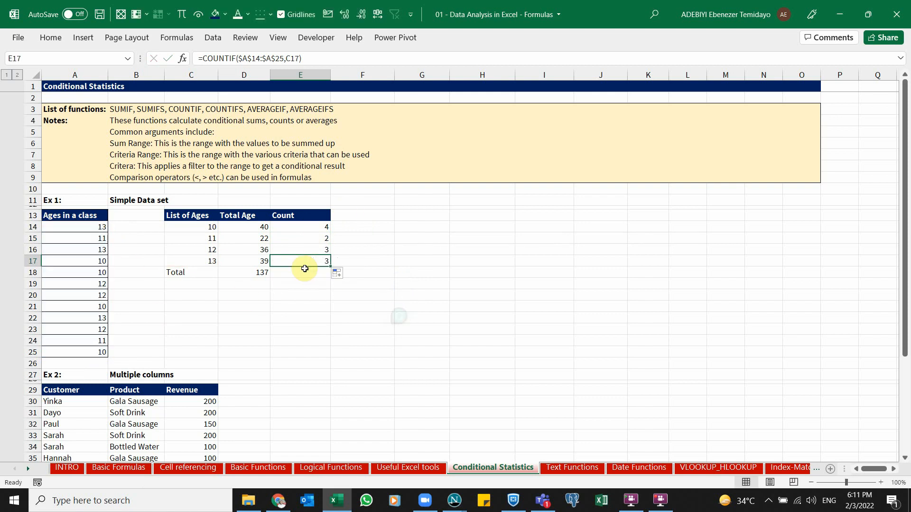
{"action": "key", "text": "alt+="}
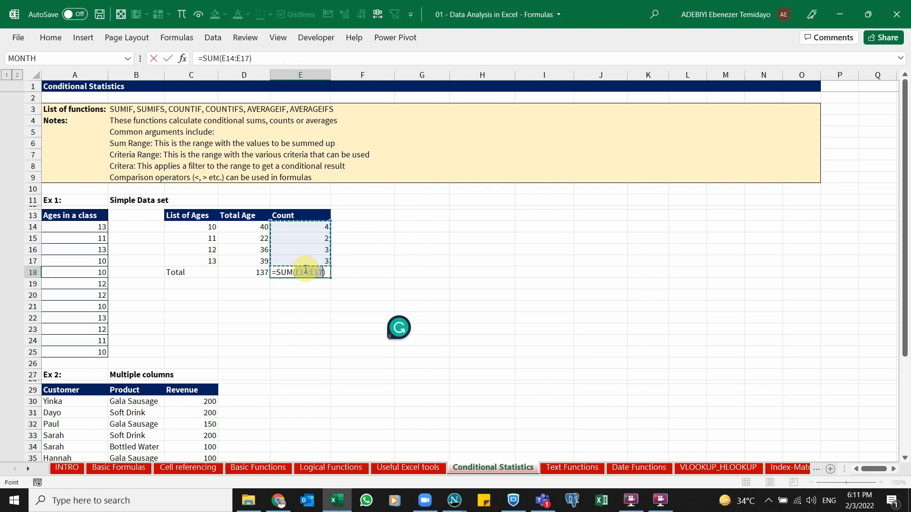
{"action": "key", "text": "ctrl+Return"}
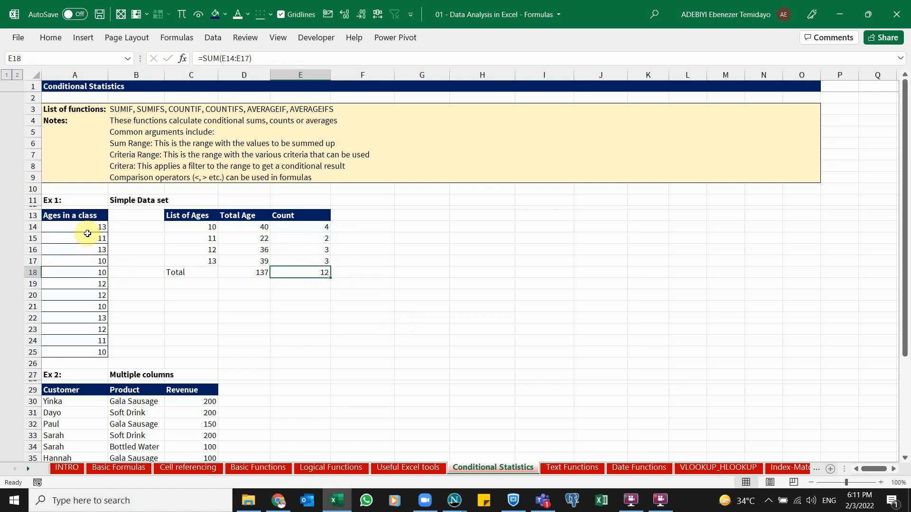
Select the ages in A14:A25 to compare their count with the Count total
{"action": "left_click_drag", "start_coordinate": [86, 229], "coordinate": [109, 354]}
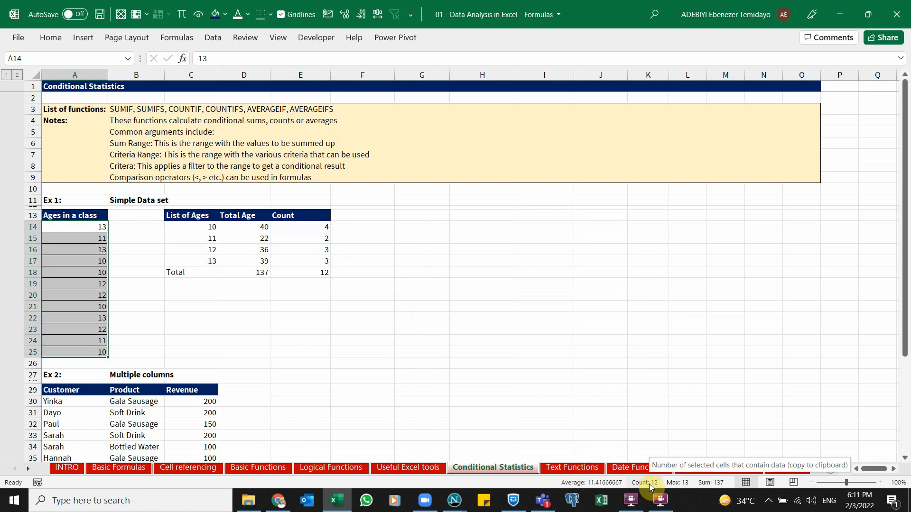
Clear the Count formulas and total in E14:E18
{"action": "left_click_drag", "start_coordinate": [207, 272], "coordinate": [290, 274]}
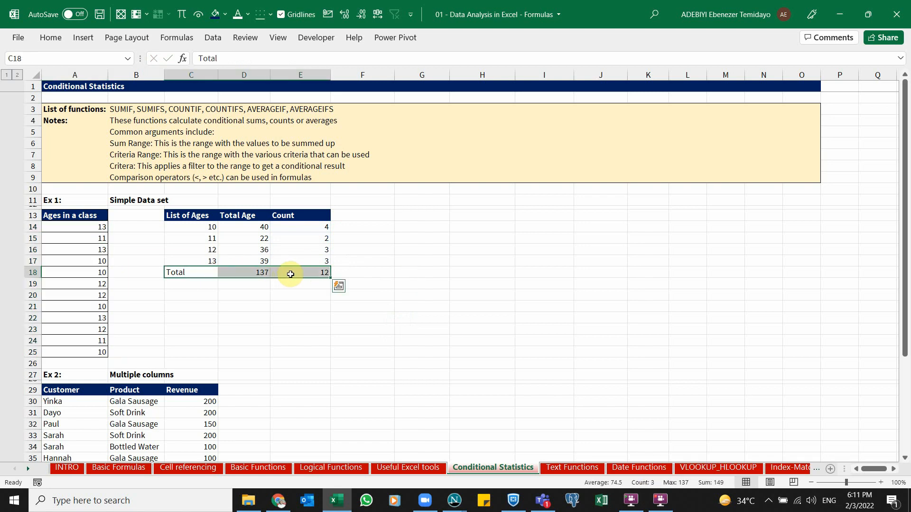
{"action": "left_click_drag", "start_coordinate": [298, 234], "coordinate": [298, 229]}
{"action": "key", "text": "Up"}
{"action": "key", "text": "ctrl+shift+Down"}
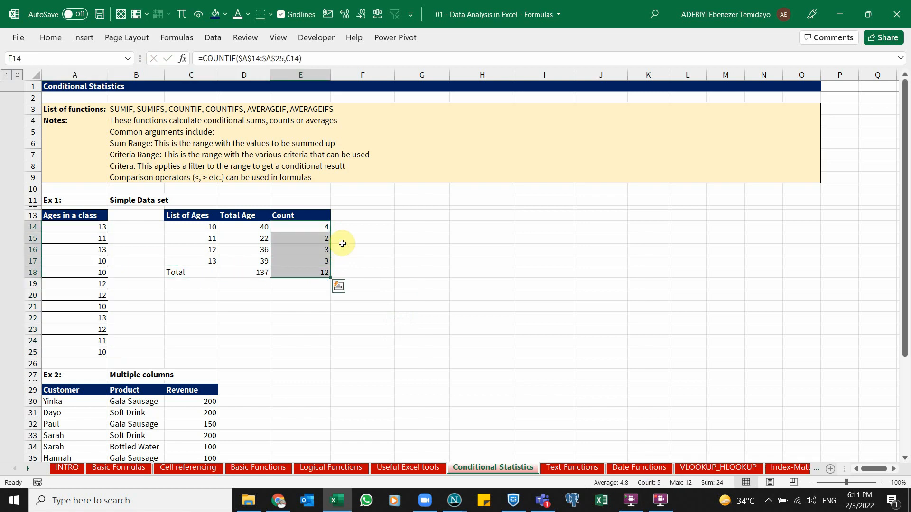
{"action": "key", "text": "Delete"}
{"action": "key", "text": "Left"}
{"action": "key", "text": "Right"}
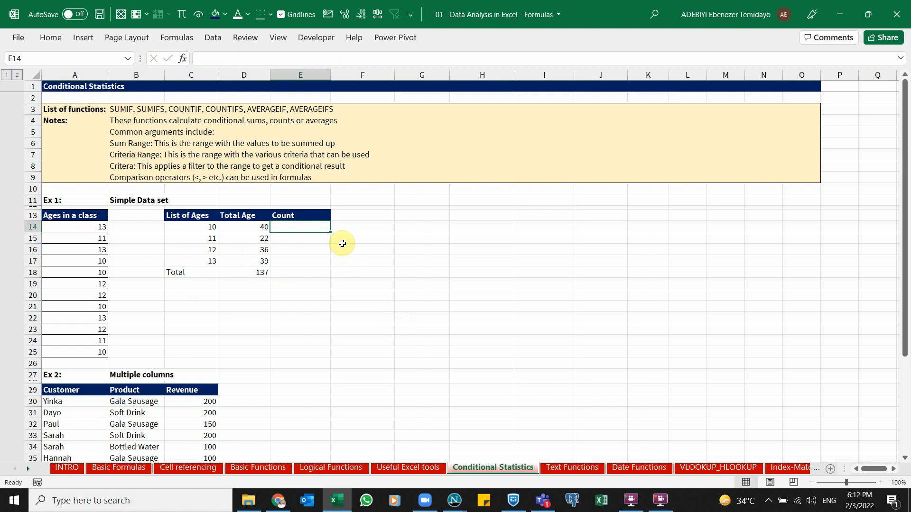
Start a COUNTIFS formula in the Count cell E14
{"action": "type", "text": "=cunt"}
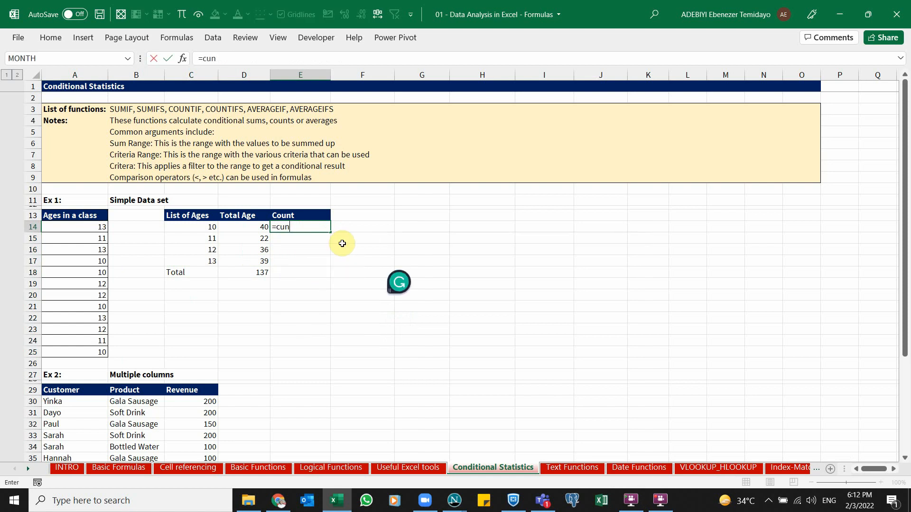
{"action": "key", "text": "BackSpace"}
{"action": "key", "text": "BackSpace"}
{"action": "type", "text": "ountif"}
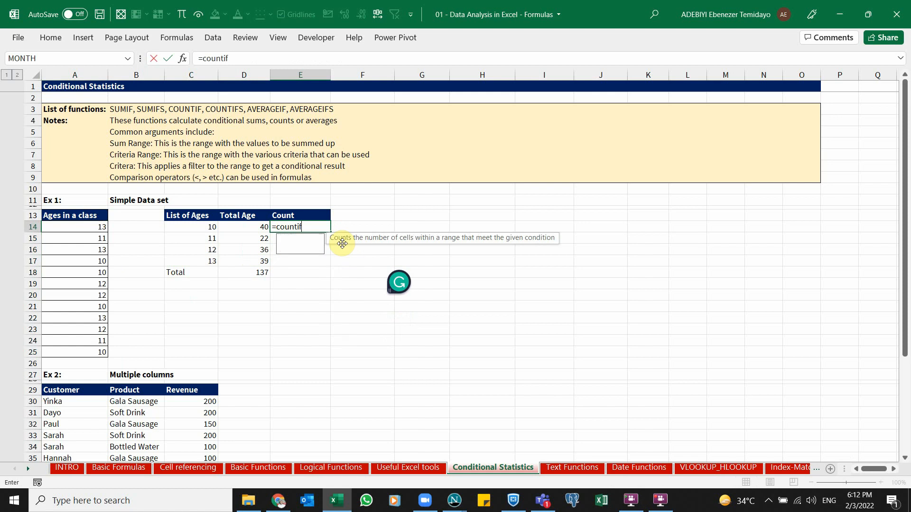
{"action": "key", "text": "Down"}
{"action": "key", "text": "Tab"}
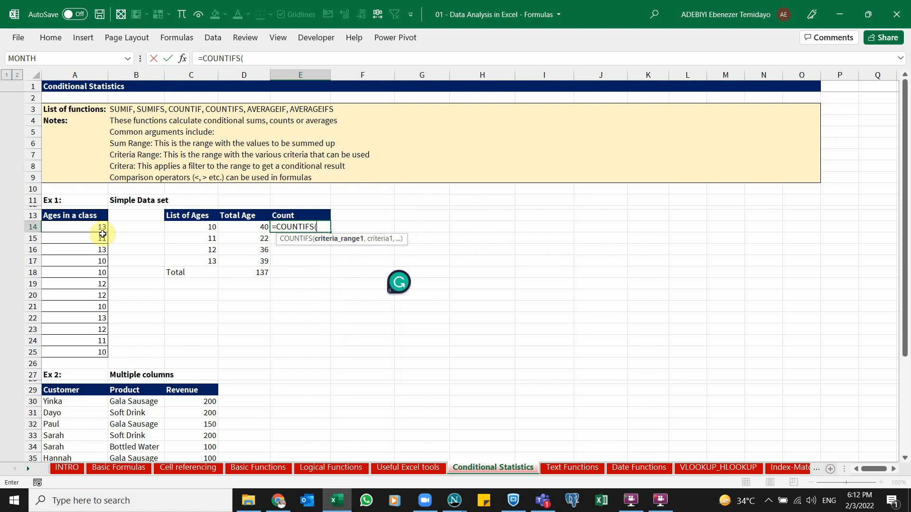
Set the COUNTIFS criteria range to the absolute $A$14:$A$25 and the criteria to C14, then confirm it
{"action": "left_click_drag", "start_coordinate": [77, 228], "coordinate": [93, 347]}
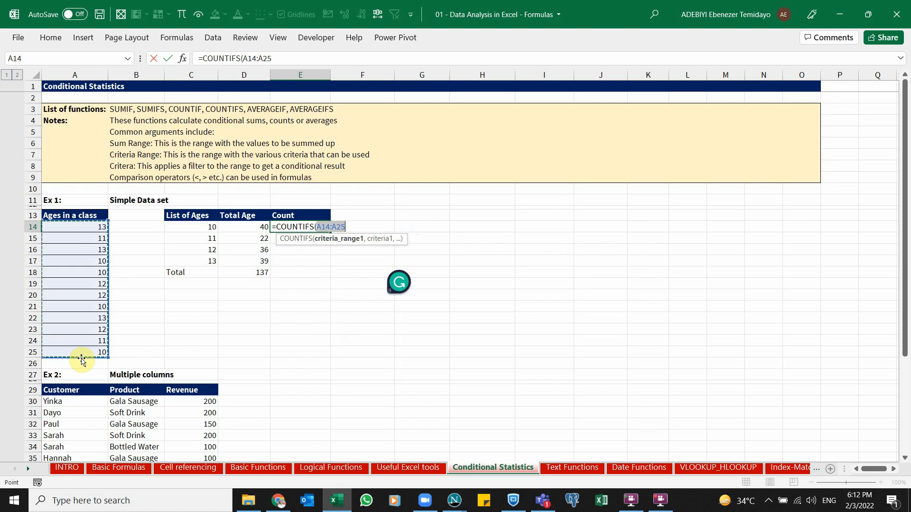
{"action": "key", "text": "F4"}
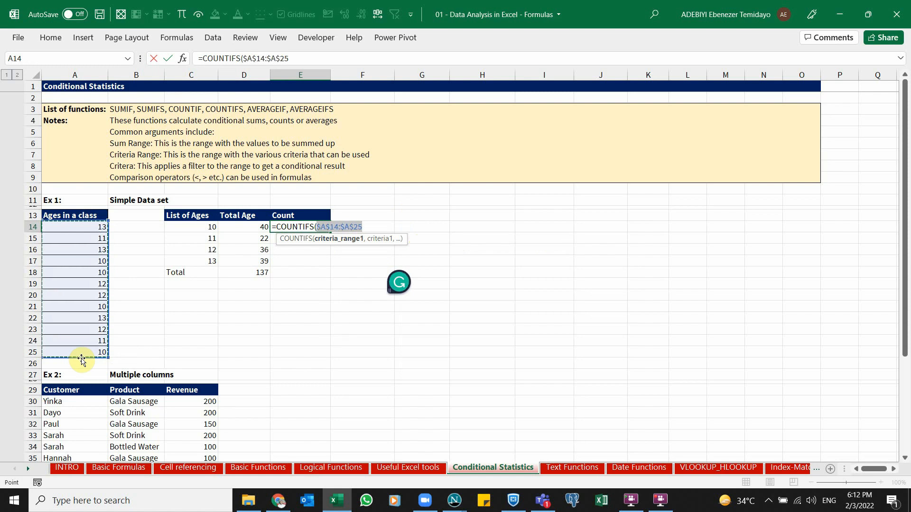
{"action": "type", "text": ","}
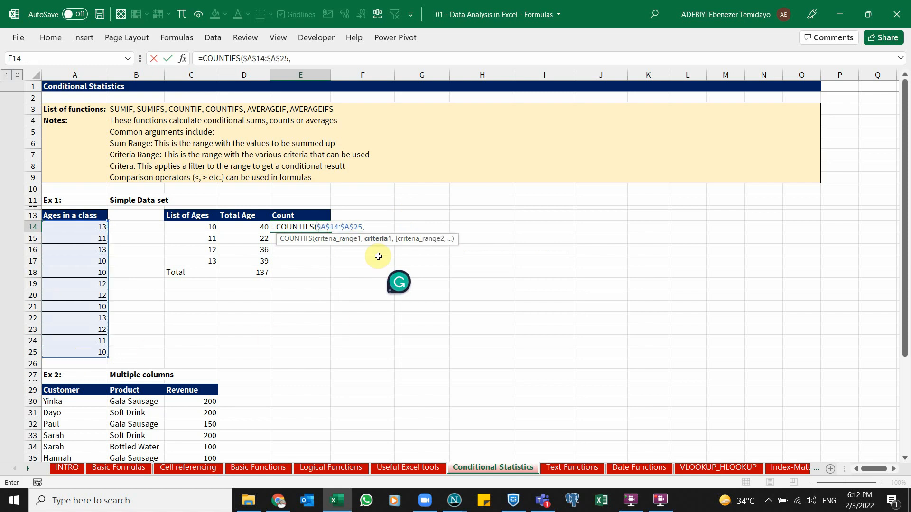
{"action": "left_click", "coordinate": [209, 229]}
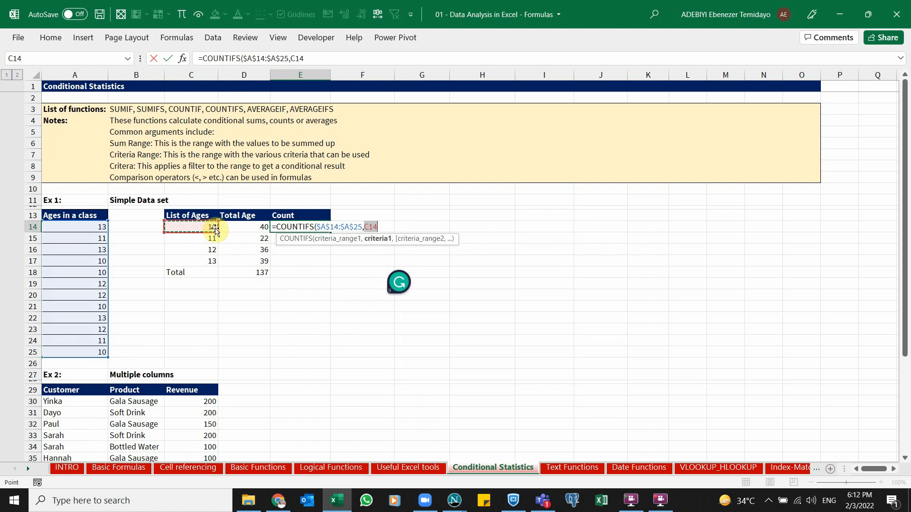
{"action": "type", "text": ")"}
{"action": "key", "text": "ctrl+Return"}
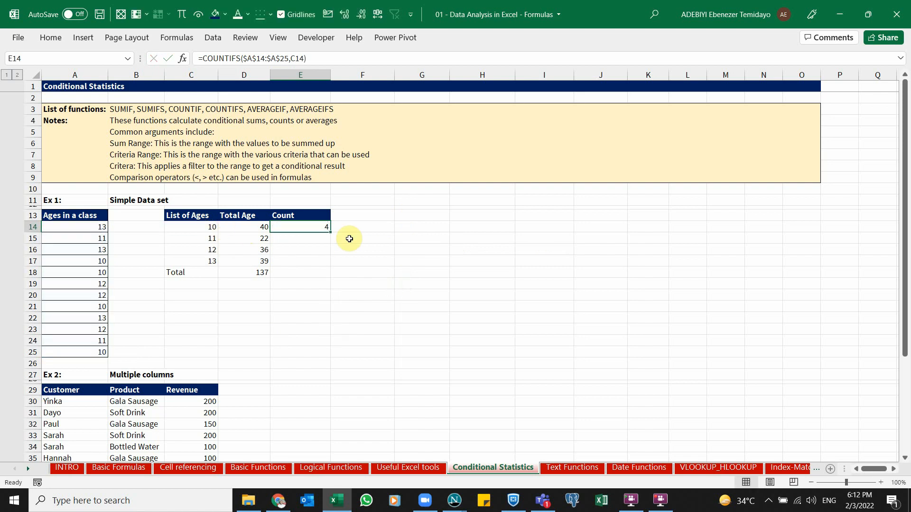
Fill the COUNTIFS formula down to E17 and add an AutoSum total of the Count column in E18
{"action": "left_click_drag", "start_coordinate": [329, 232], "coordinate": [333, 266]}
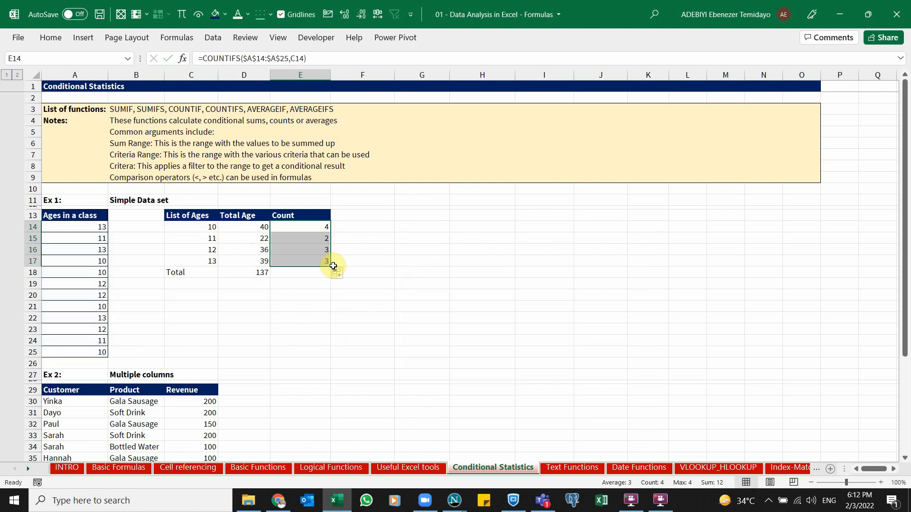
{"action": "key", "text": "alt+equal"}
{"action": "left_click", "coordinate": [316, 278]}
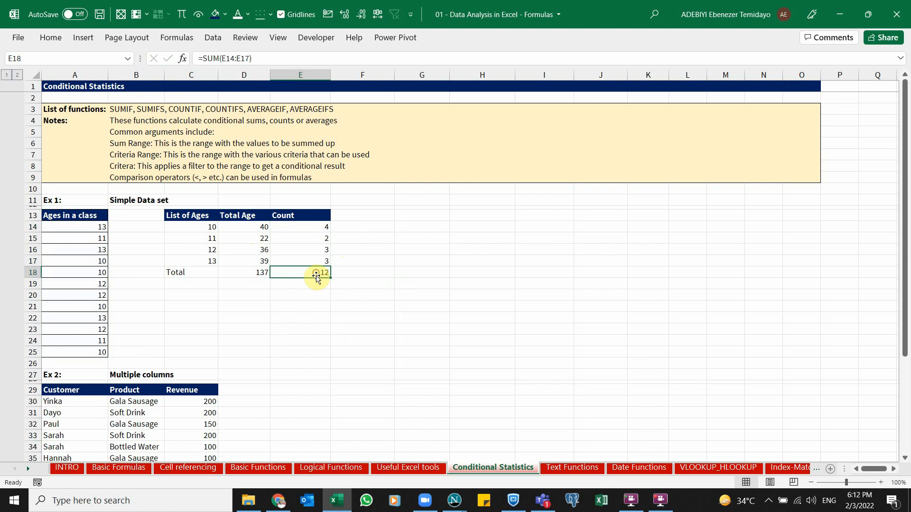
{"action": "left_click_drag", "start_coordinate": [318, 239], "coordinate": [317, 233]}
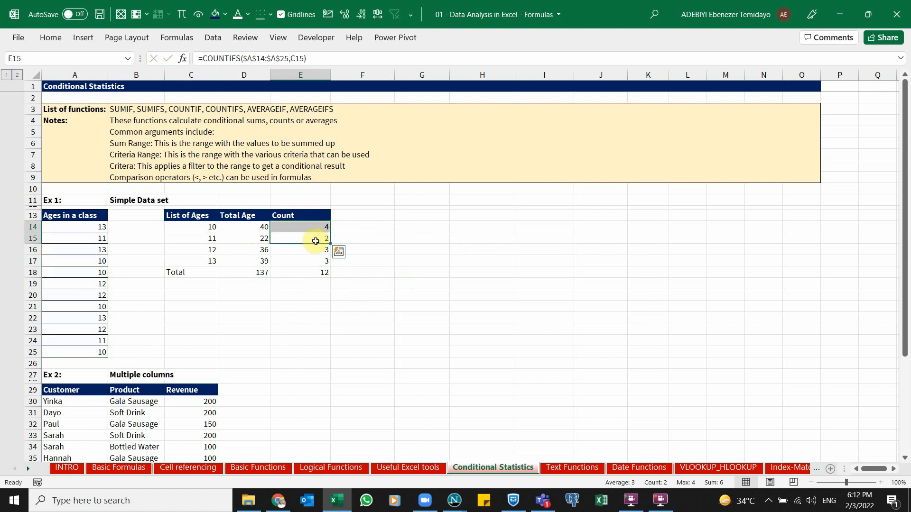
{"action": "key", "text": "Down"}
{"action": "key", "text": "Down"}
{"action": "key", "text": "Up"}
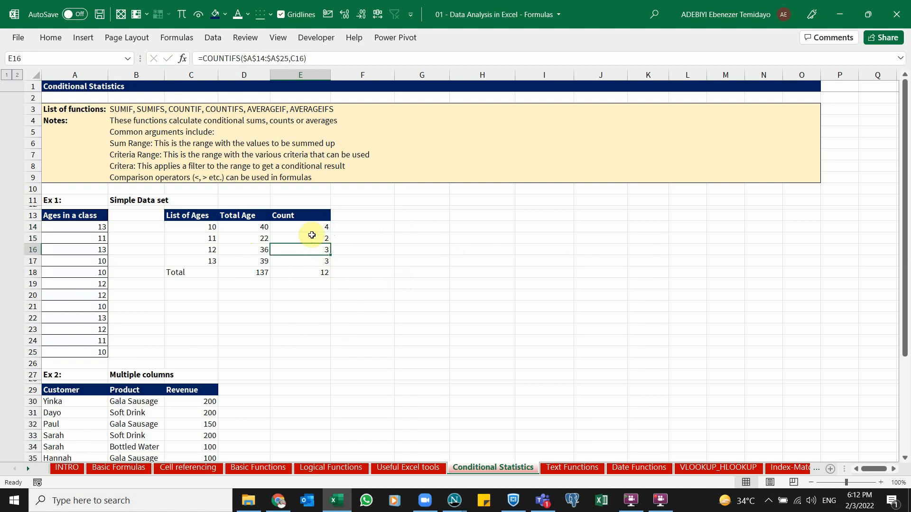
Apply a top and double bottom border to the Total row C18:E18
{"action": "left_click_drag", "start_coordinate": [195, 273], "coordinate": [298, 271]}
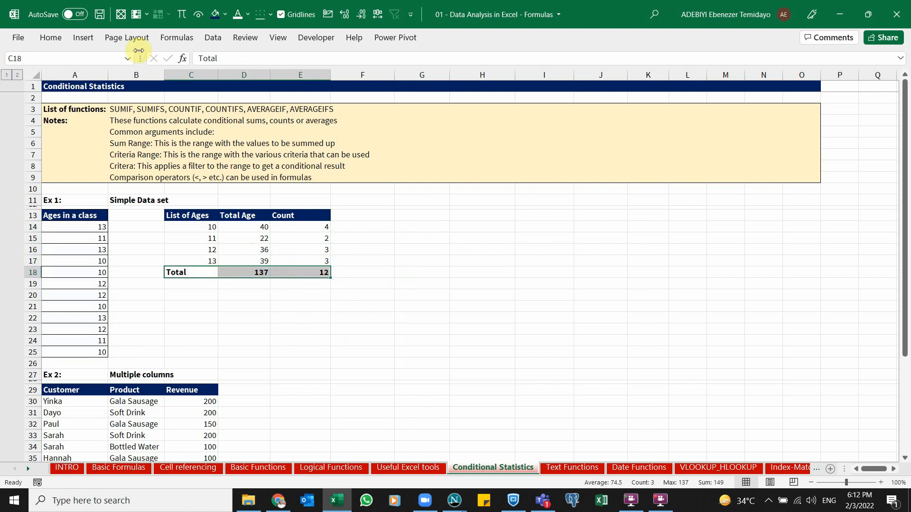
{"action": "left_click", "coordinate": [61, 41]}
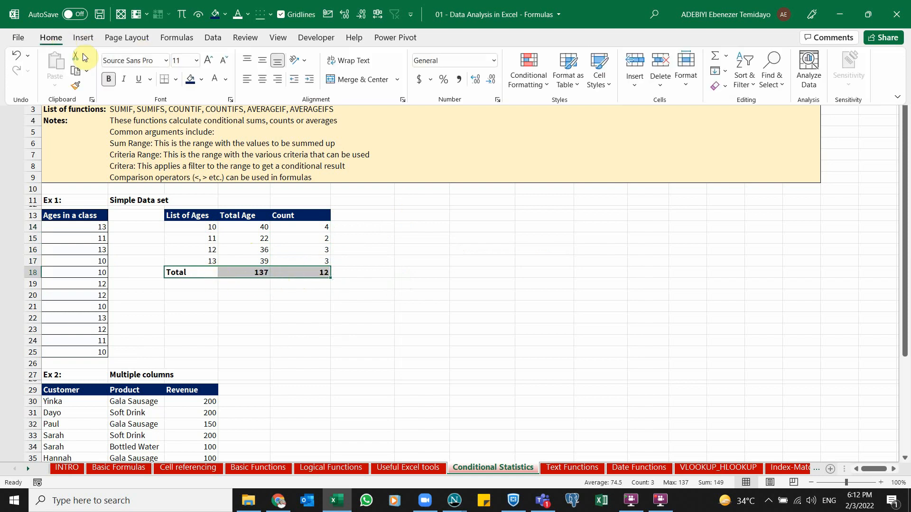
{"action": "left_click", "coordinate": [175, 80]}
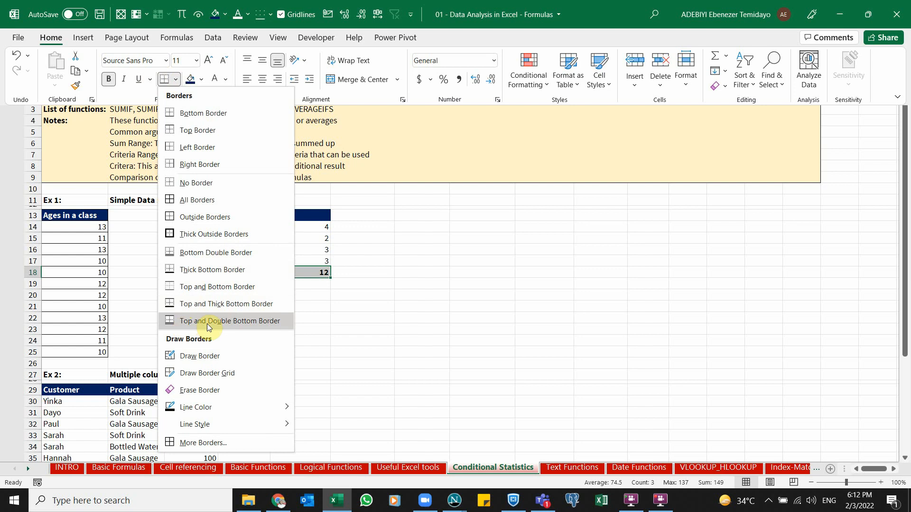
{"action": "left_click", "coordinate": [260, 323]}
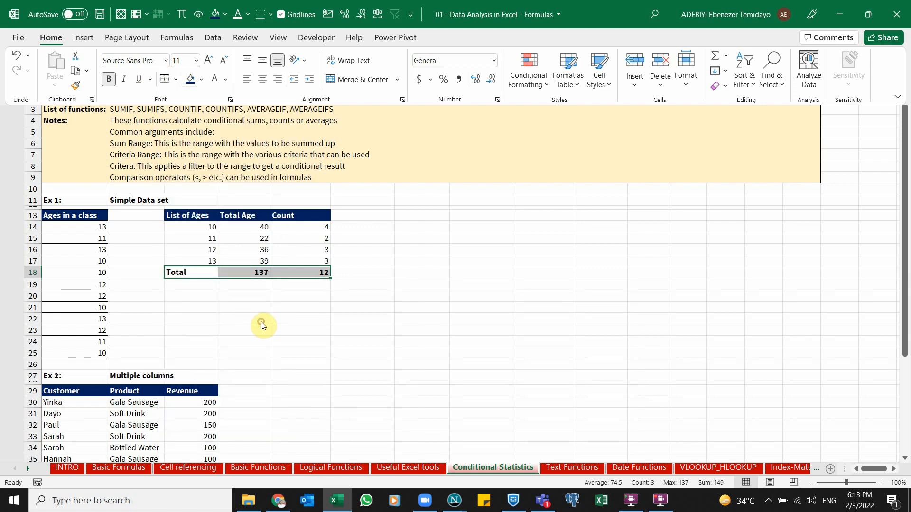
{"action": "left_click", "coordinate": [316, 308]}
{"action": "left_click", "coordinate": [322, 250]}
{"action": "left_click", "coordinate": [396, 264]}
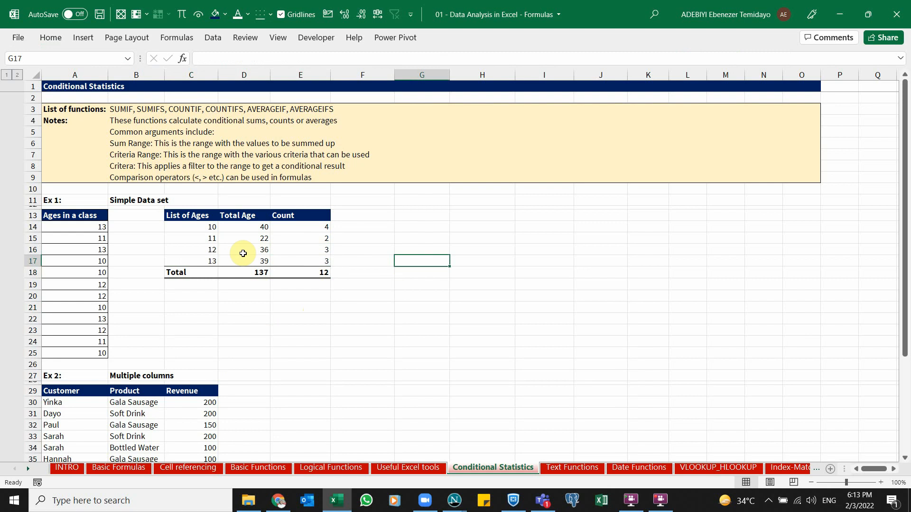
Change the age in A18 to 12 and compare the Total Age and Count figures for age 12
{"action": "left_click_drag", "start_coordinate": [188, 218], "coordinate": [308, 270]}
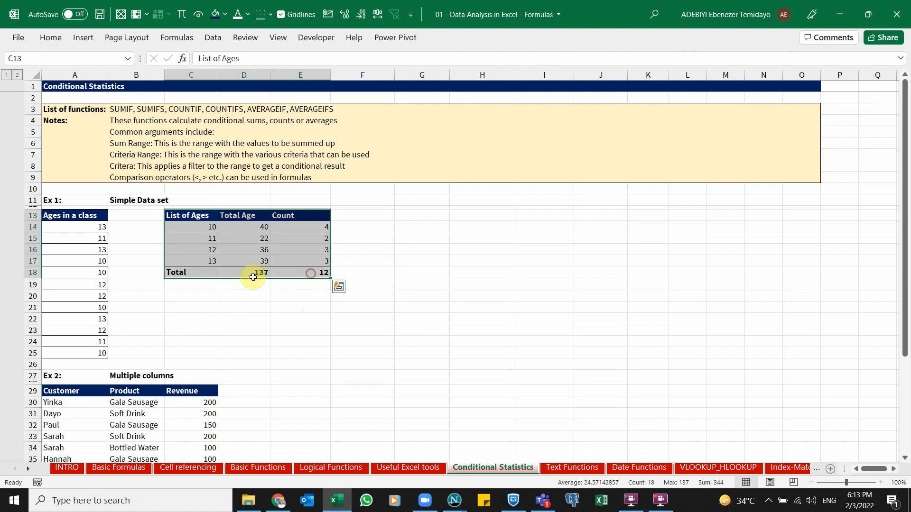
{"action": "left_click_drag", "start_coordinate": [90, 219], "coordinate": [93, 353]}
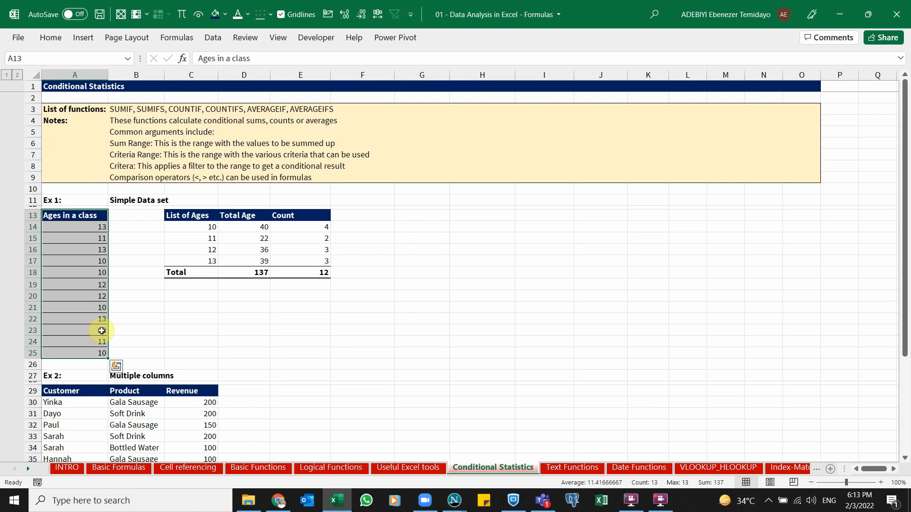
{"action": "left_click", "coordinate": [259, 239]}
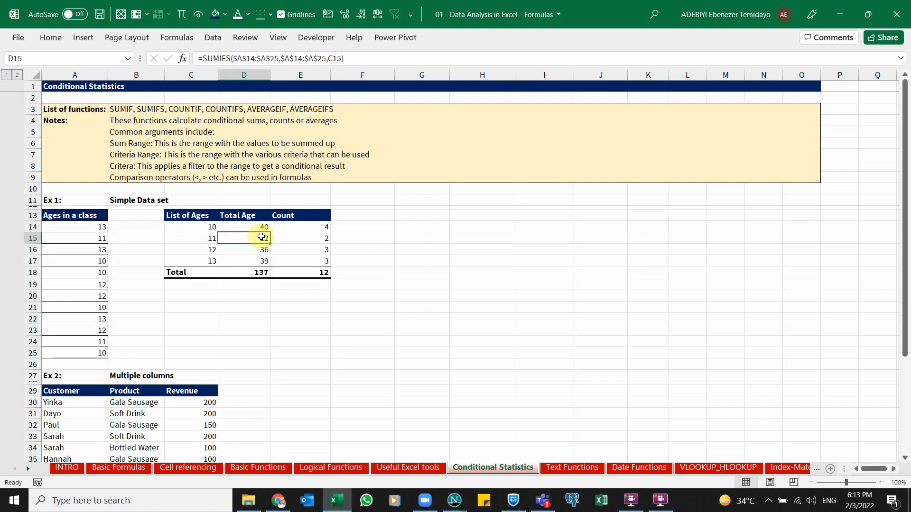
{"action": "left_click", "coordinate": [96, 275]}
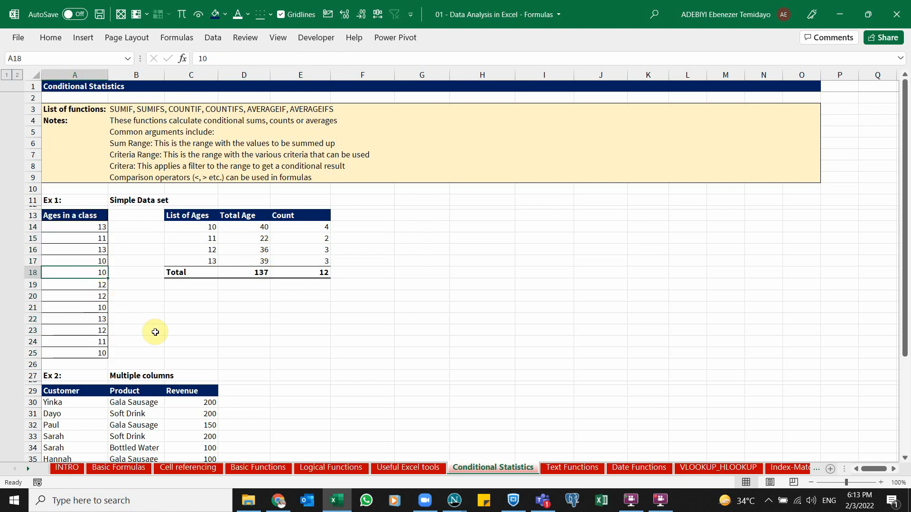
{"action": "type", "text": "12"}
{"action": "key", "text": "Return"}
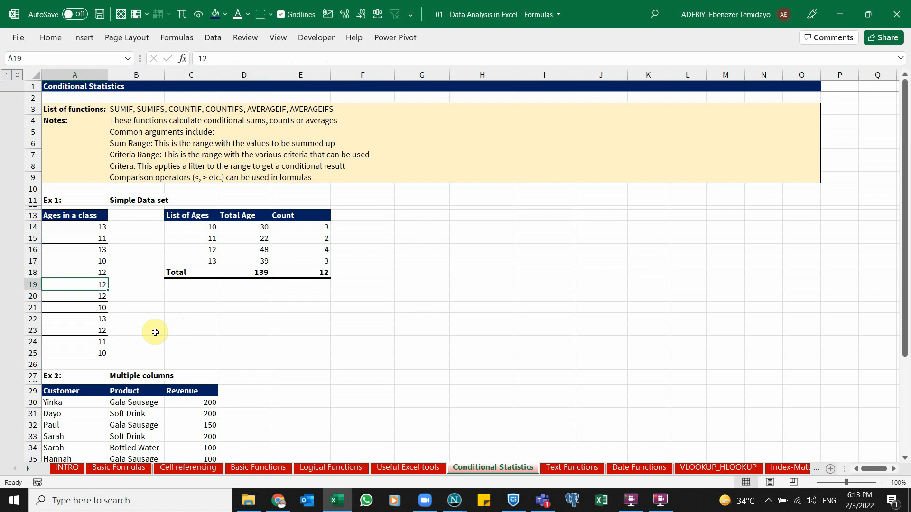
{"action": "left_click", "coordinate": [299, 248]}
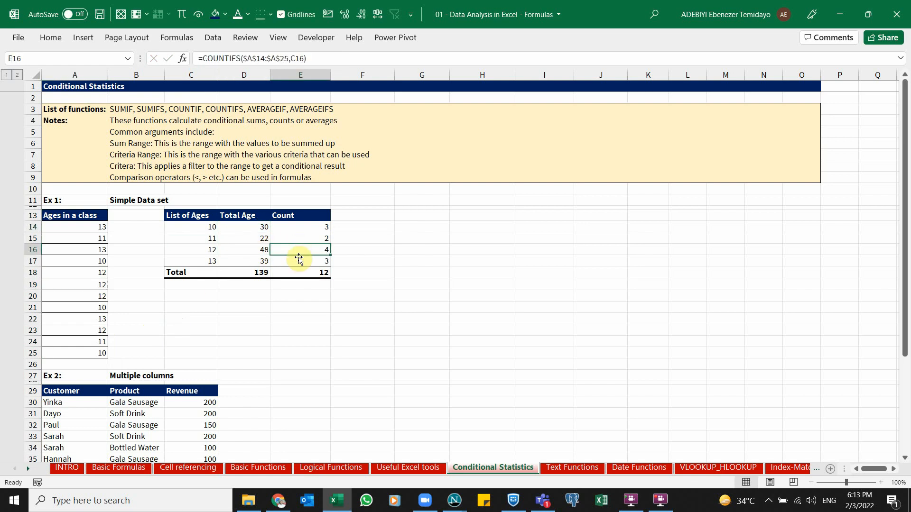
{"action": "left_click", "coordinate": [256, 247]}
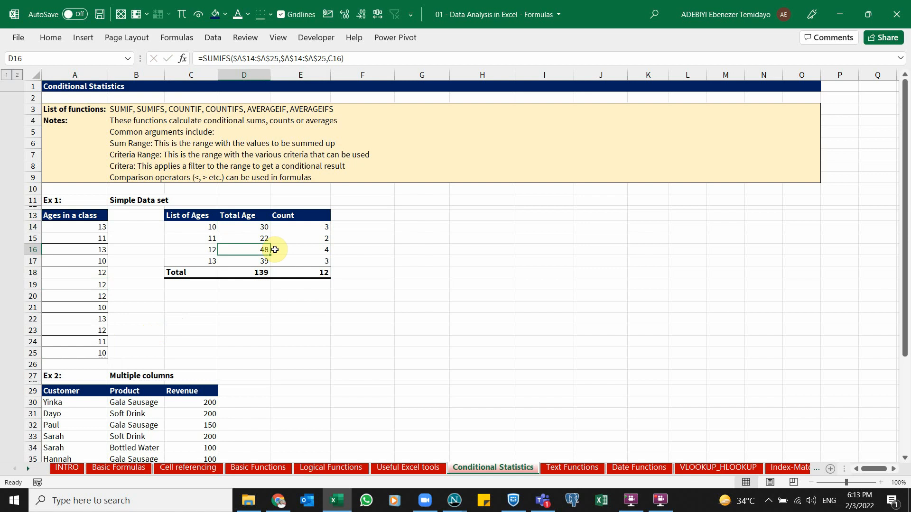